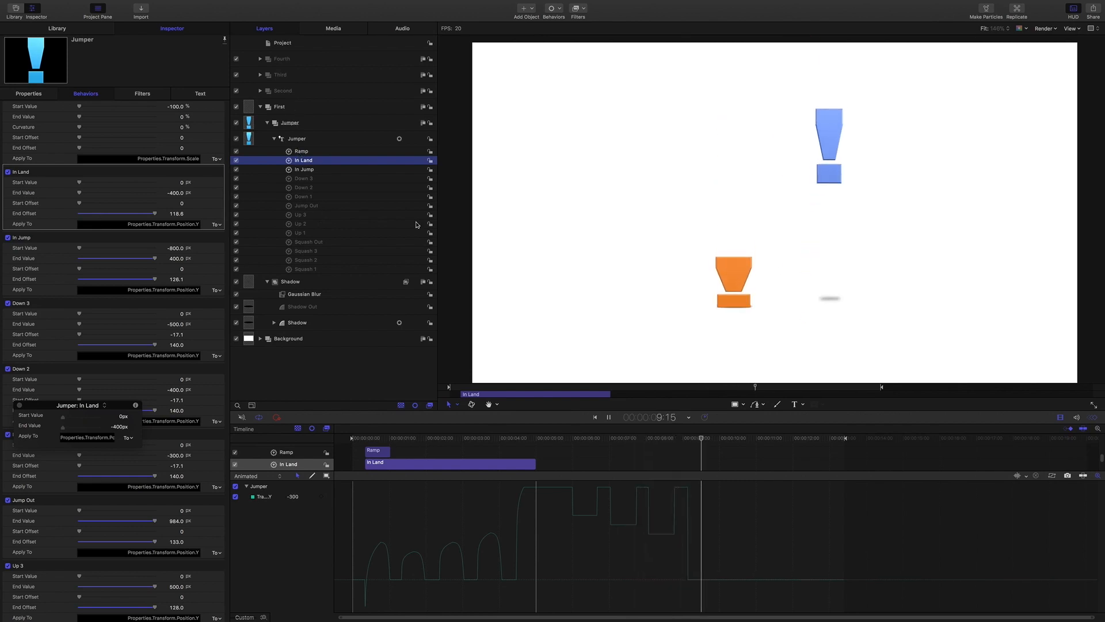
Review the opening jump of the finished exclamation-mark animation by scrubbing its first frames and playing it back.
key("space")
left_click(714, 442)
left_click_drag(715, 442, 381, 436)
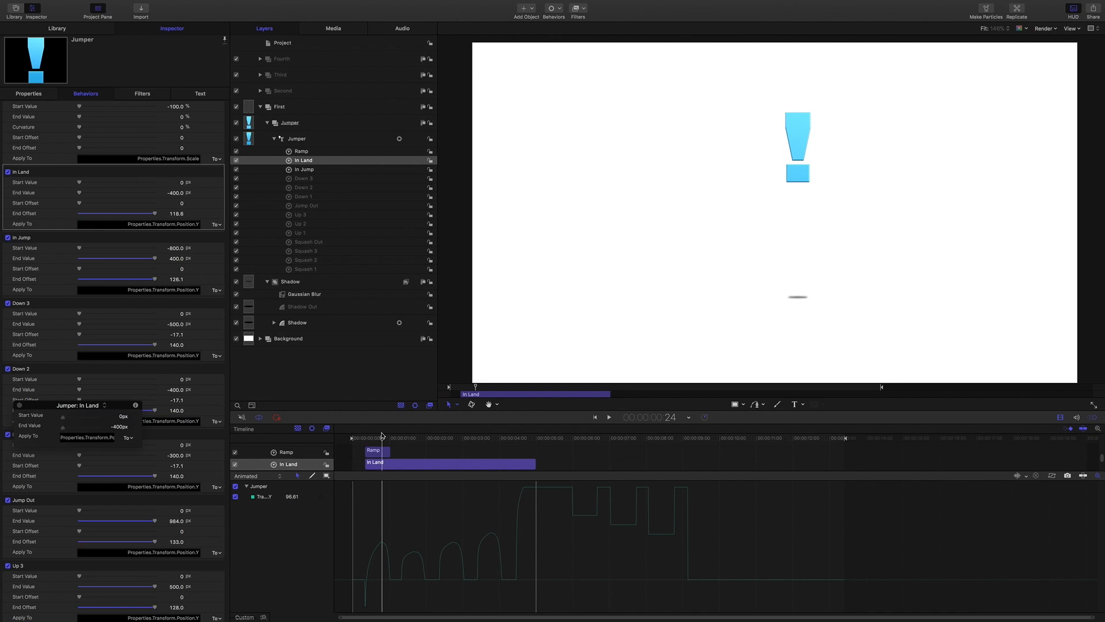
mouse_move(382, 438)
left_mouse_down()
mouse_move(366, 442)
mouse_move(401, 442)
left_mouse_up()
key("space")
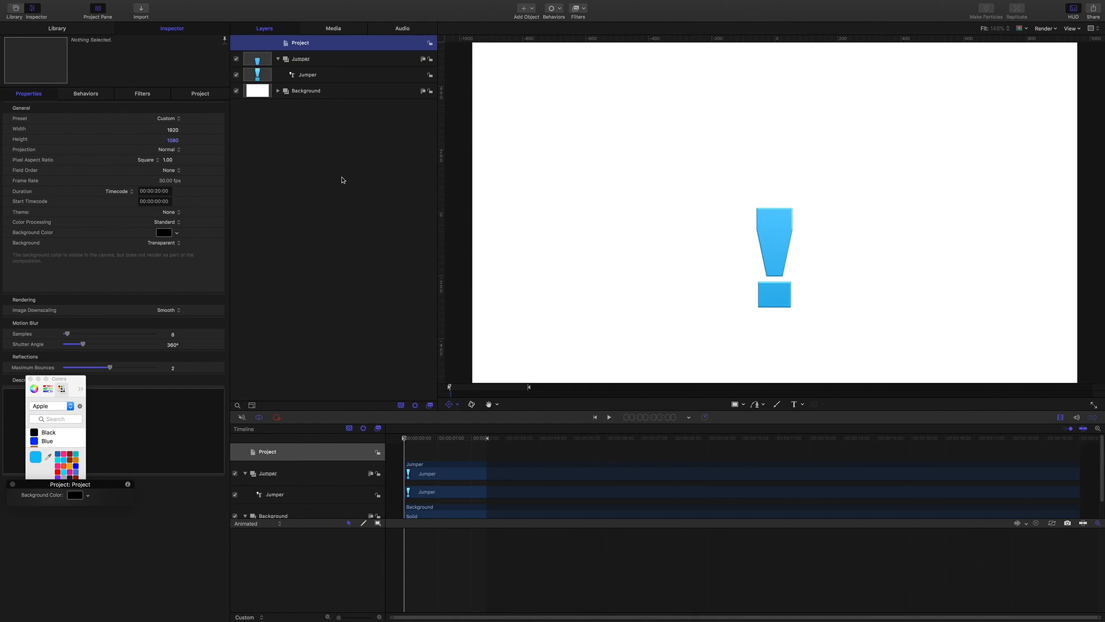
Examine the Background group and the Jumper text layer, including the text's format settings and transform properties.
left_click(314, 94)
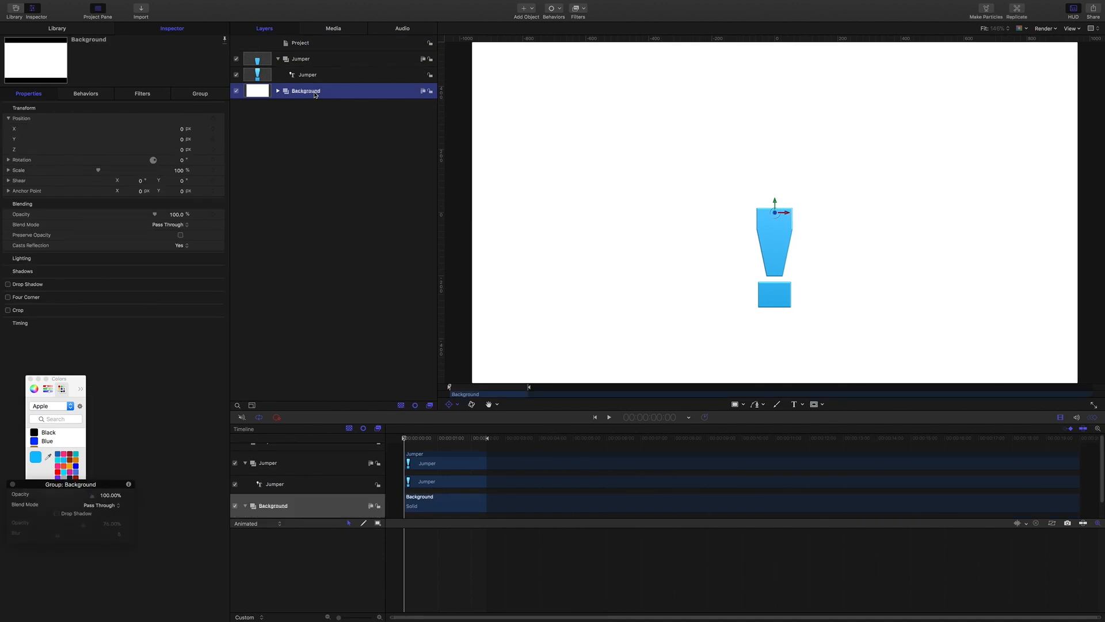
left_click(307, 76)
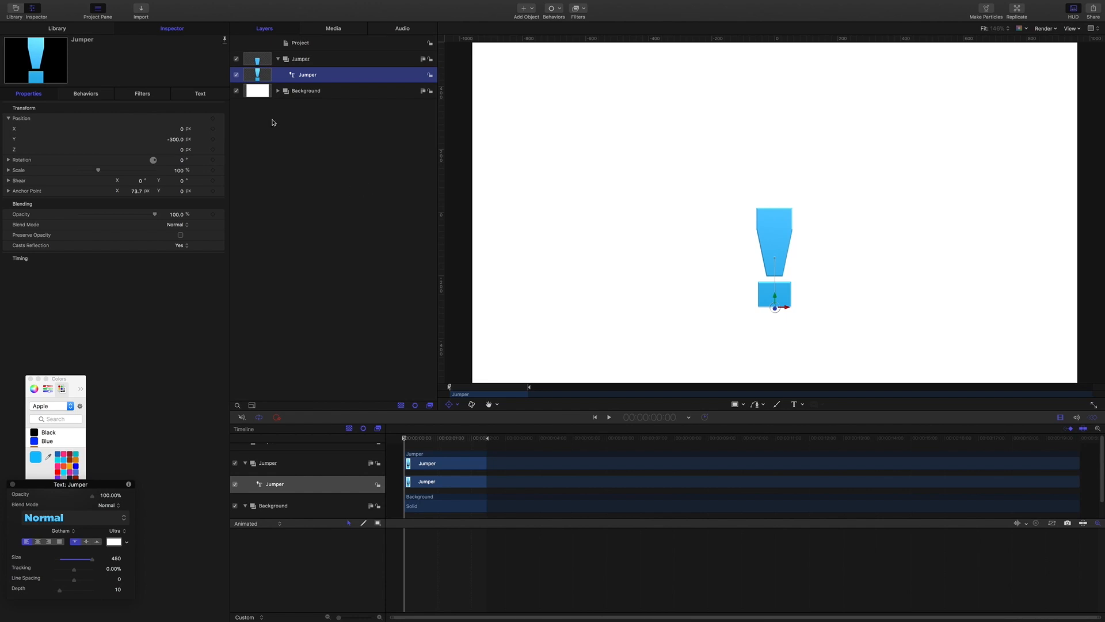
left_click(200, 93)
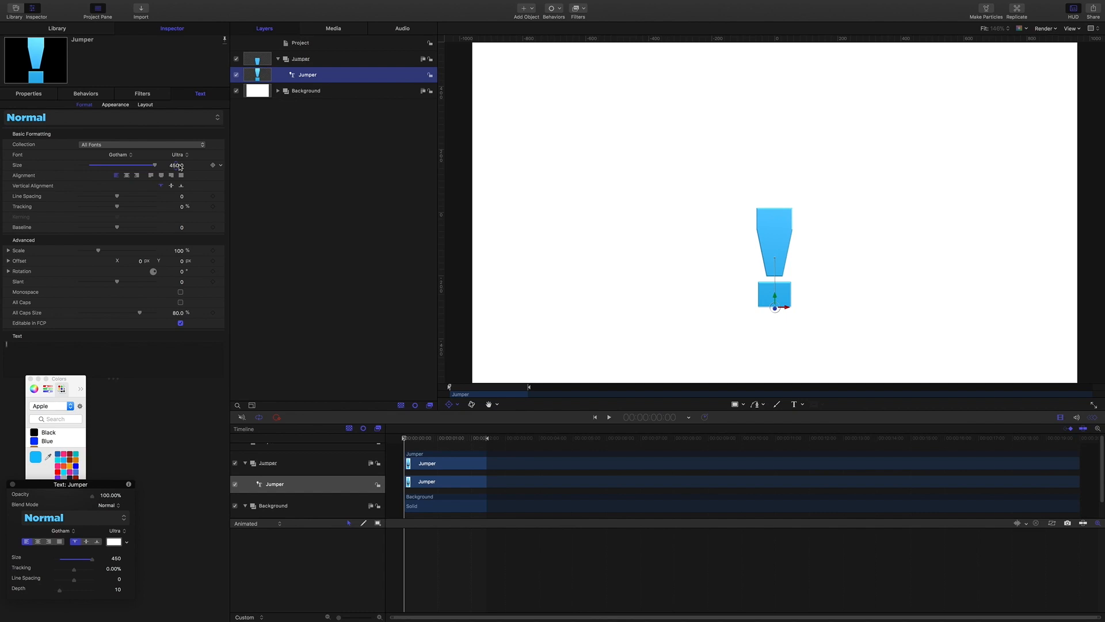
left_click(29, 93)
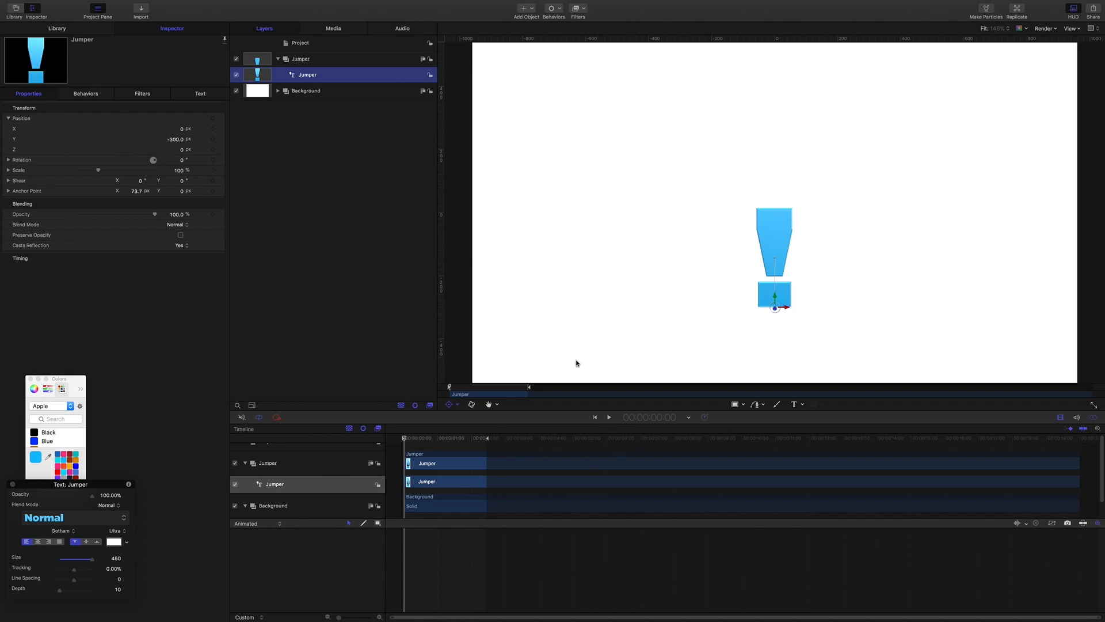
Trim the start of the Jumper text layer to frame 10.
left_click(662, 418)
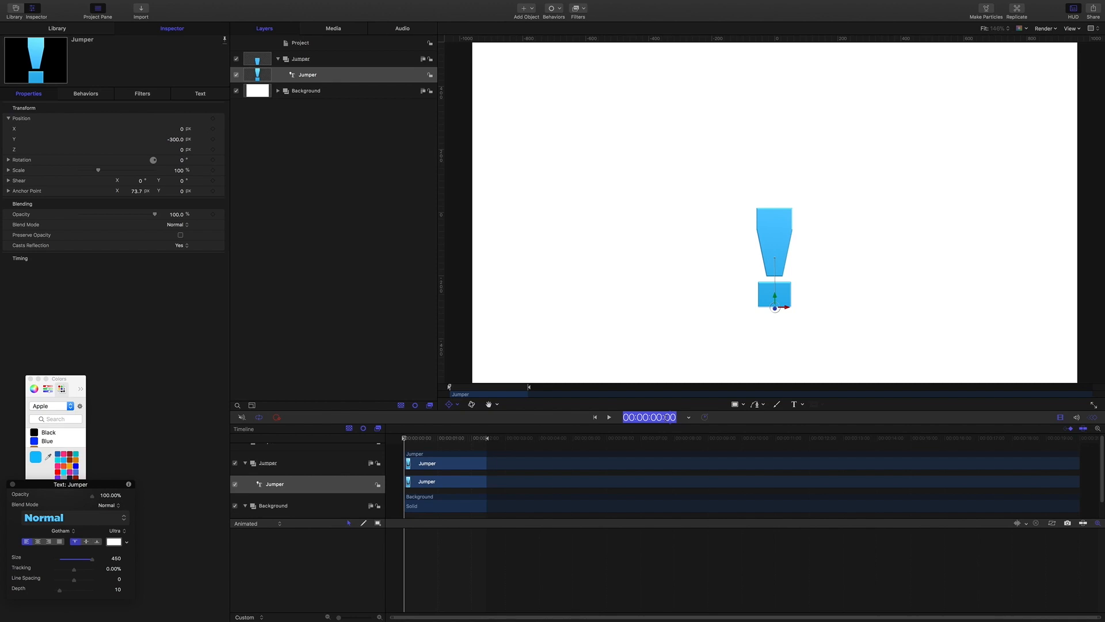
type("10")
key("Return")
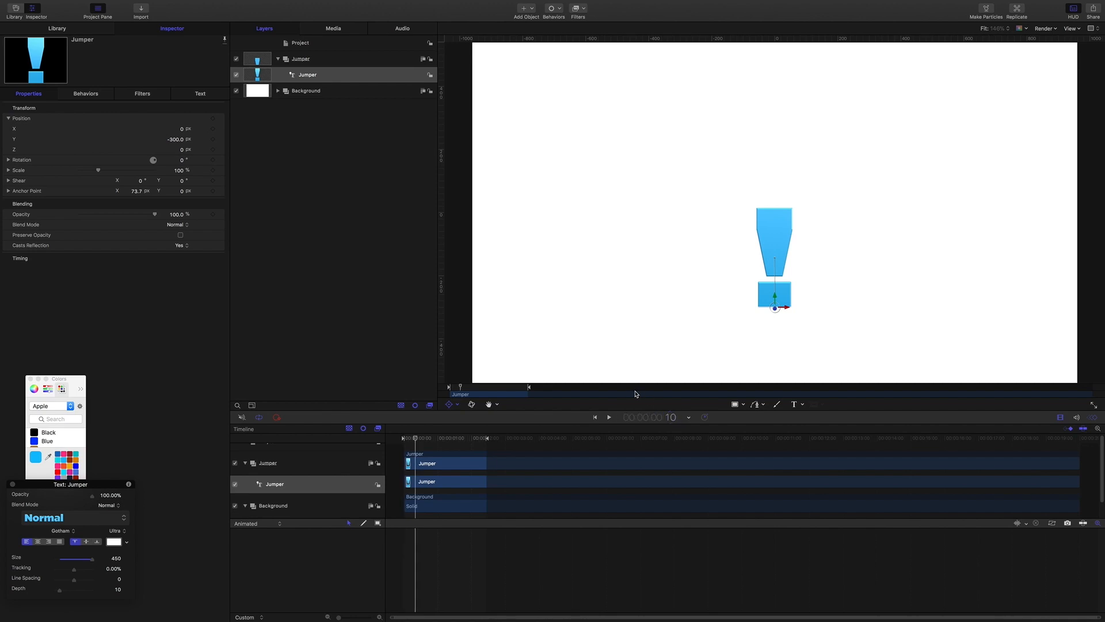
key("i")
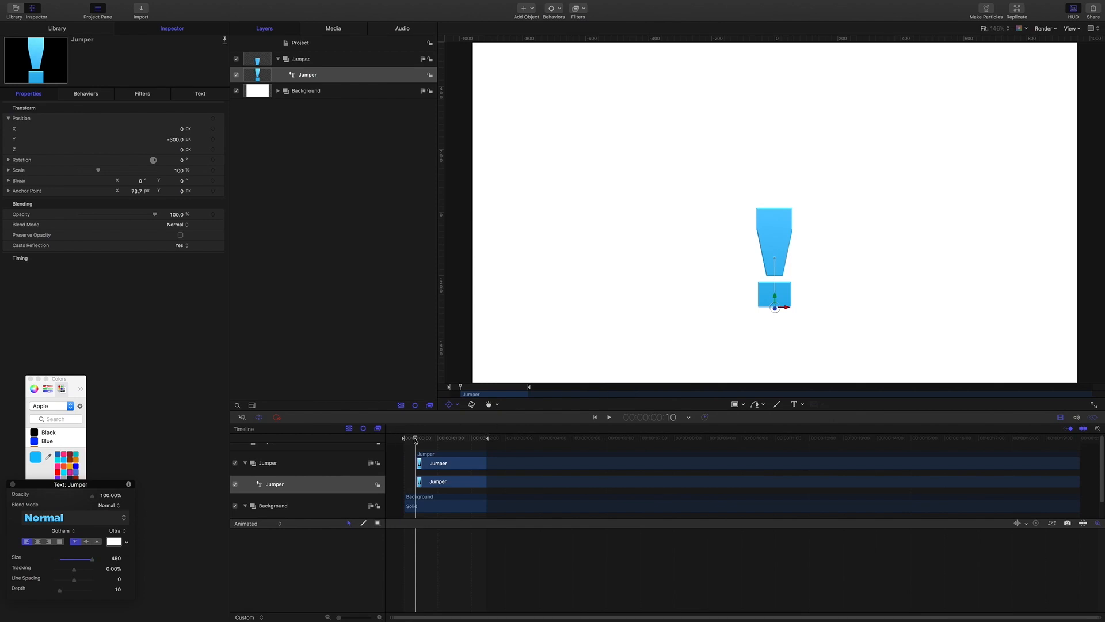
Add a Logarithmic parameter behavior to the Jumper text's Y position from frame 10, with an end value of 300 px.
mouse_move(416, 440)
left_mouse_down()
mouse_move(489, 440)
mouse_move(415, 434)
left_mouse_up()
left_click(220, 140)
mouse_move(269, 220)
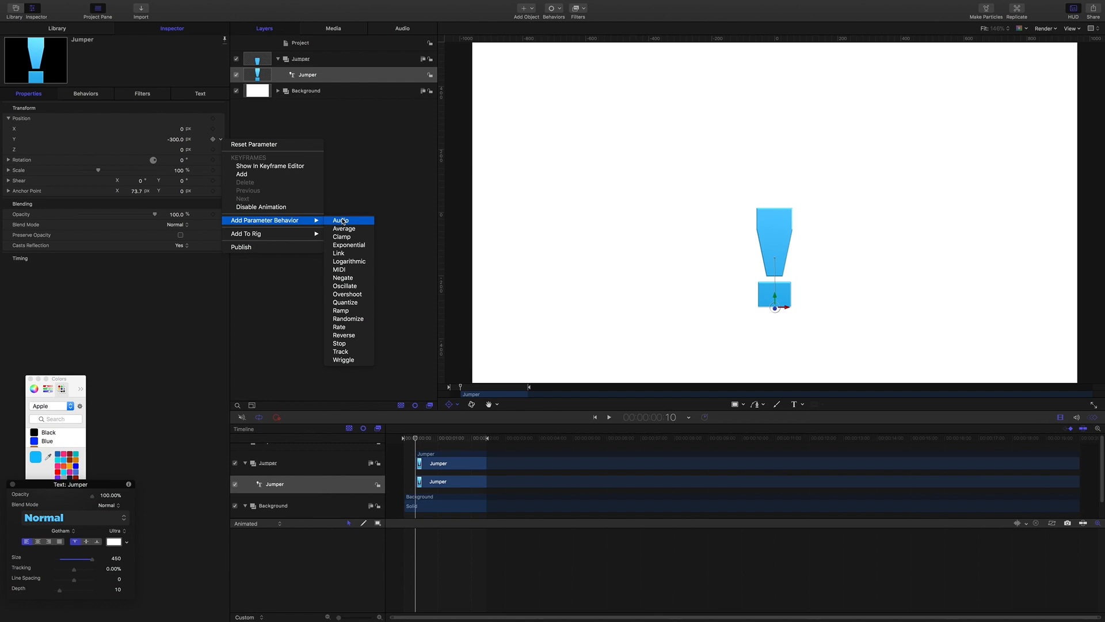
left_click(360, 264)
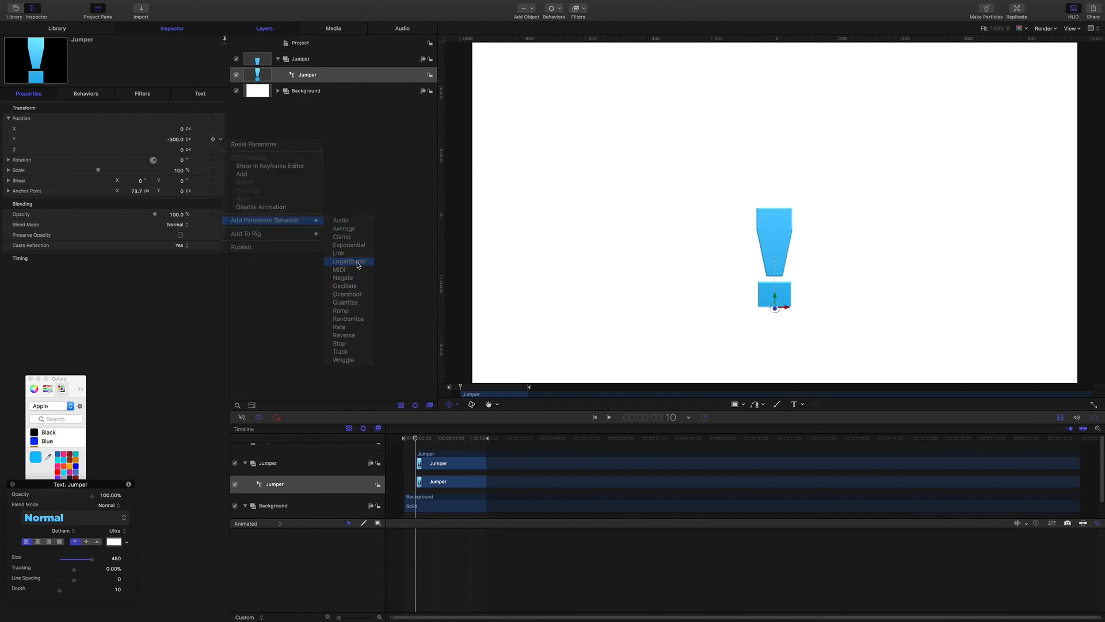
left_click(318, 76)
left_click(323, 88)
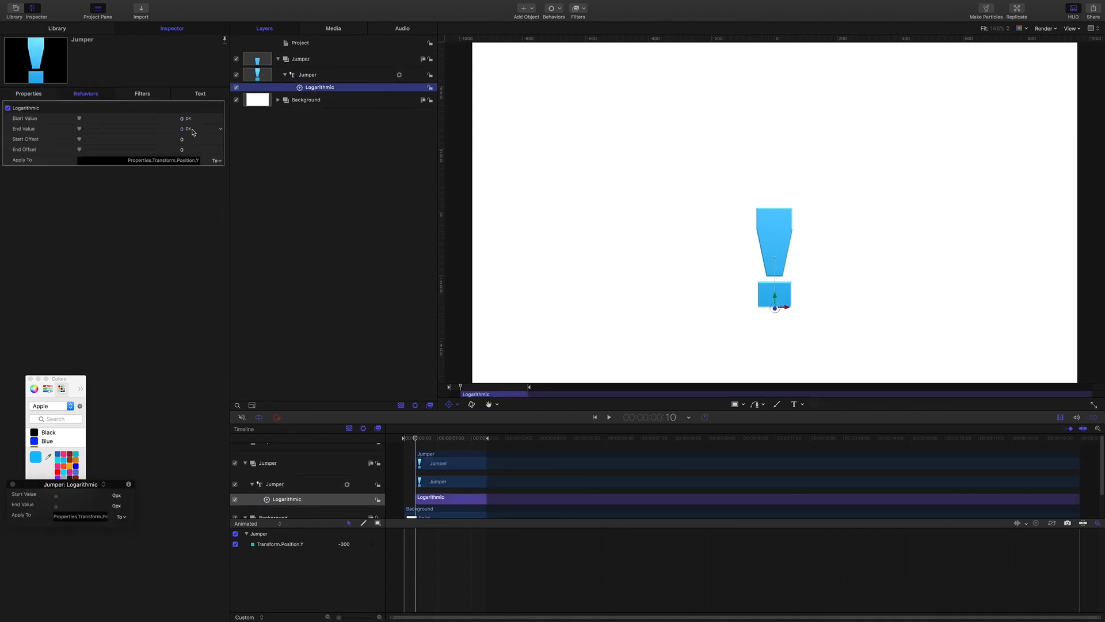
left_click(183, 131)
type("30")
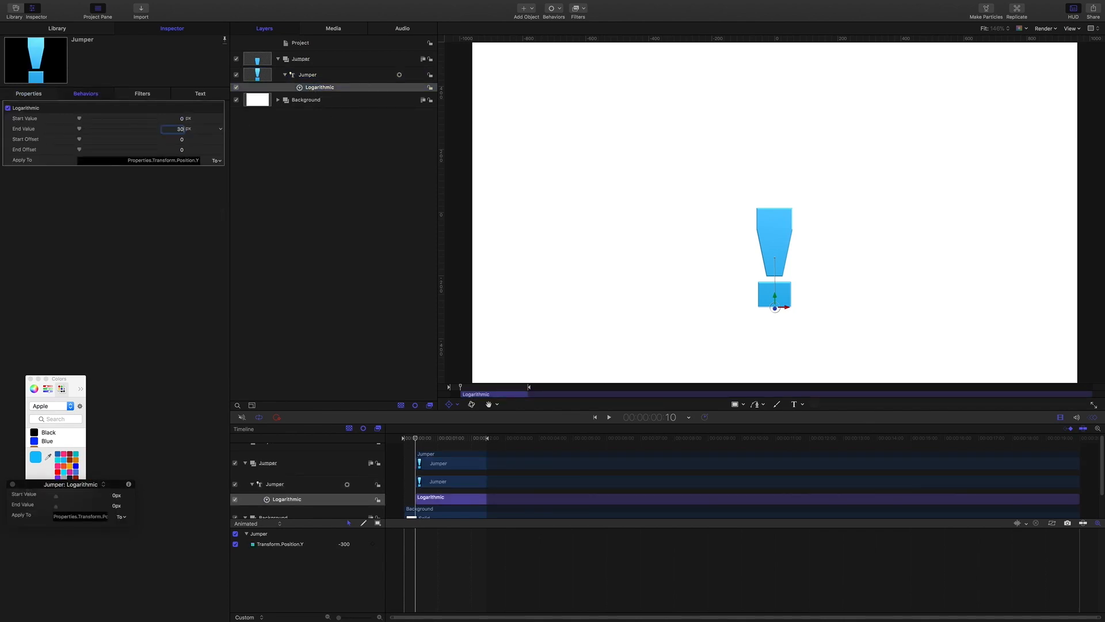
type("0")
key("Return")
With the playhead at frame 20, set the Logarithmic behavior's end offset to 580 so the rise finishes there.
left_click_drag(415, 438, 427, 442)
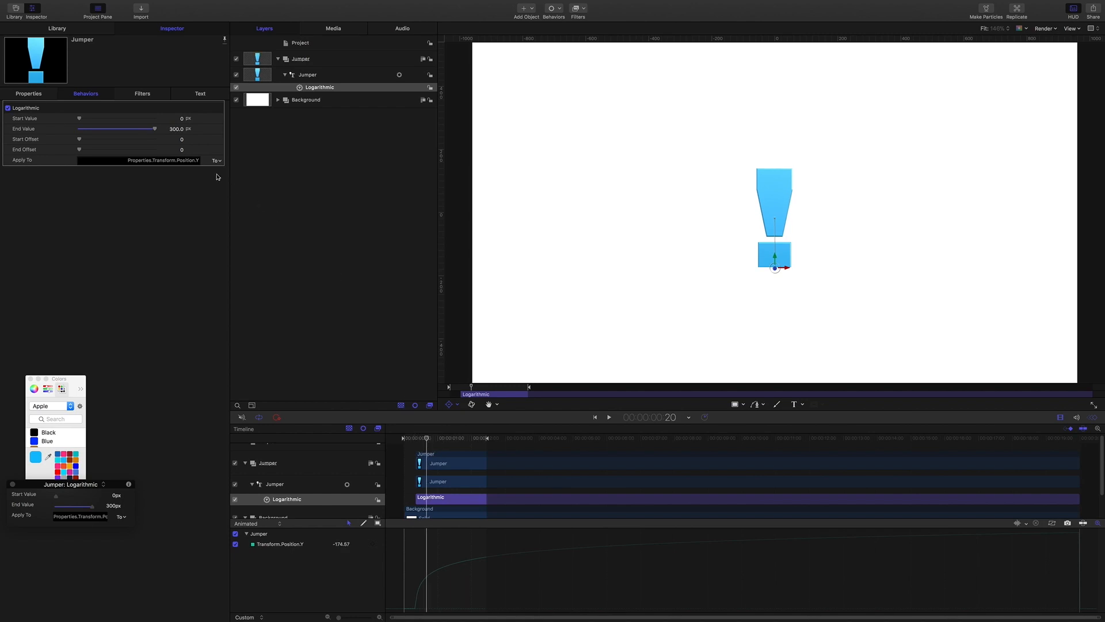
left_click_drag(182, 151, 183, 150)
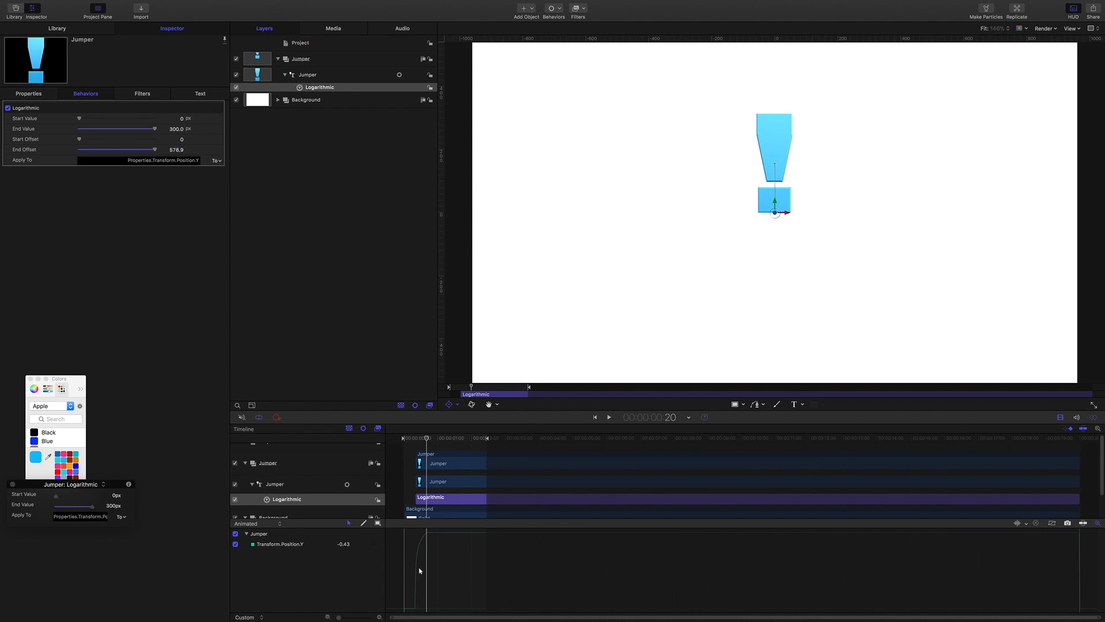
left_click(177, 151)
type("580")
key("Return")
Play back the upward move, check its last frames and leave the playhead at frame 20.
key("space")
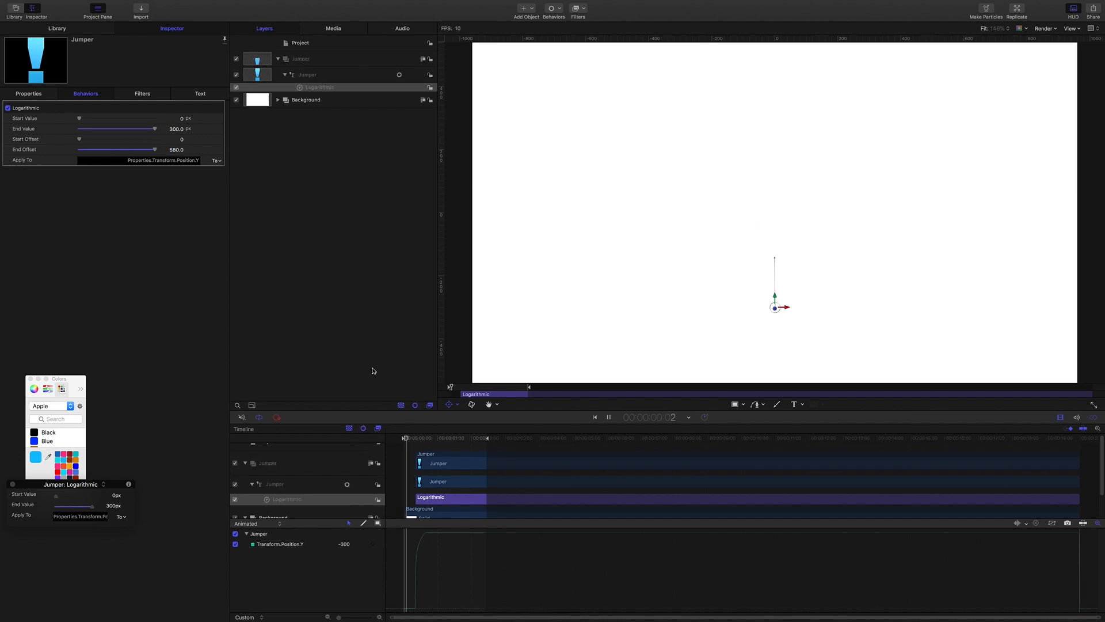
key("space")
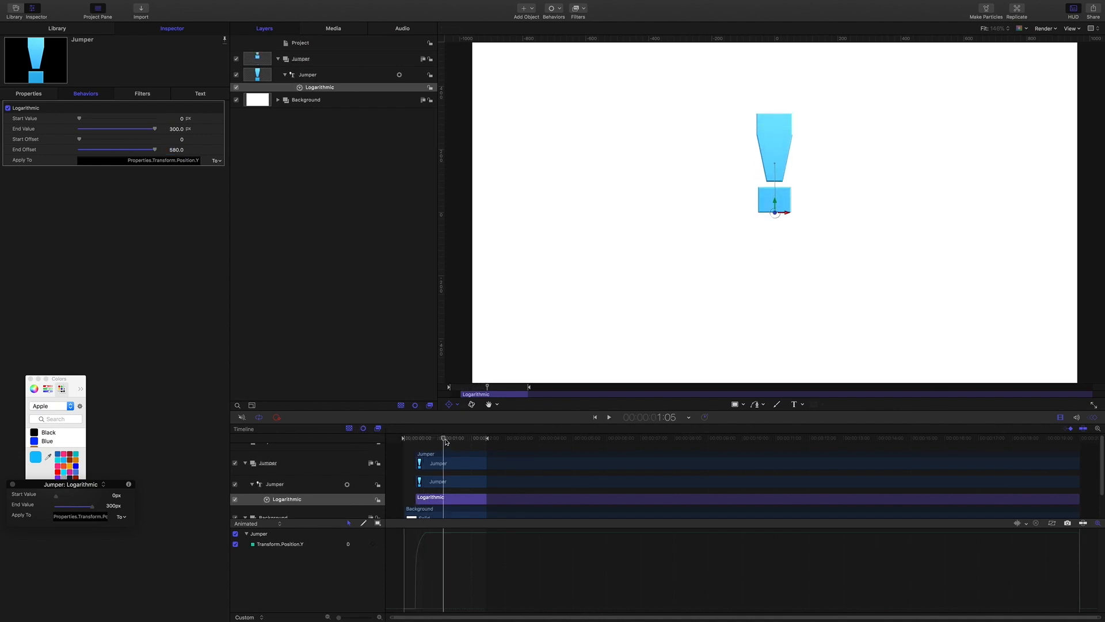
left_click_drag(443, 440, 426, 442)
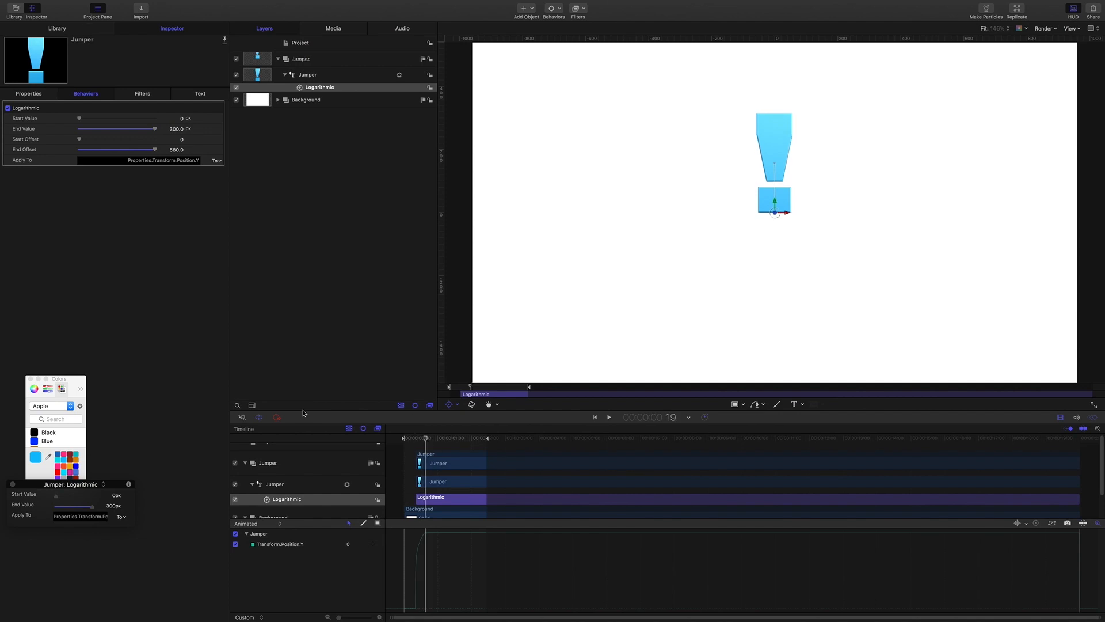
left_click(424, 440)
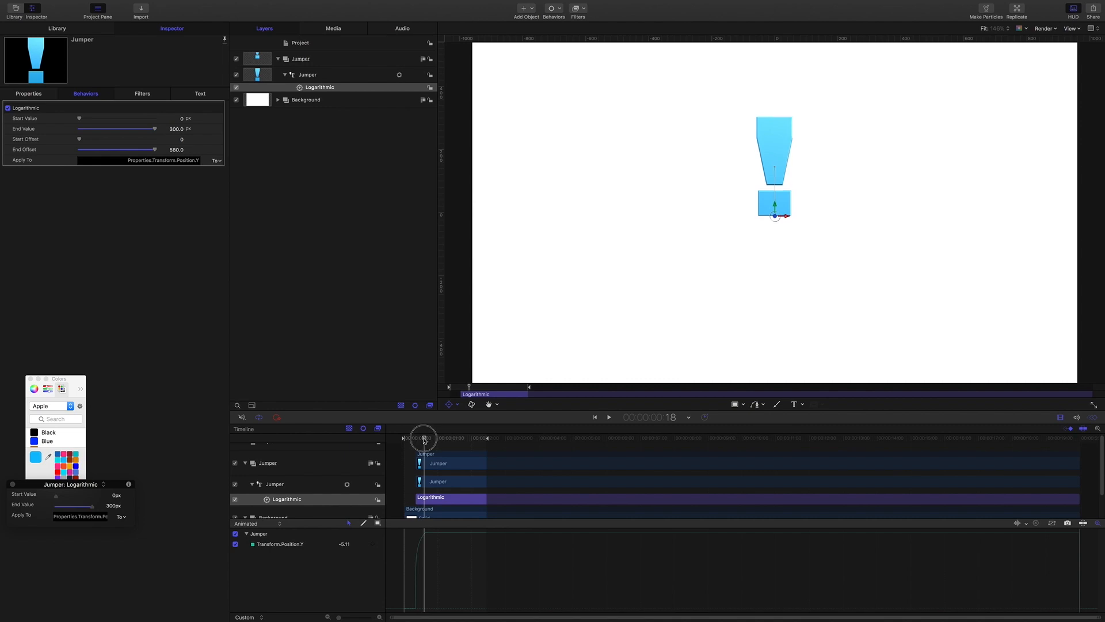
left_click_drag(424, 440, 428, 439)
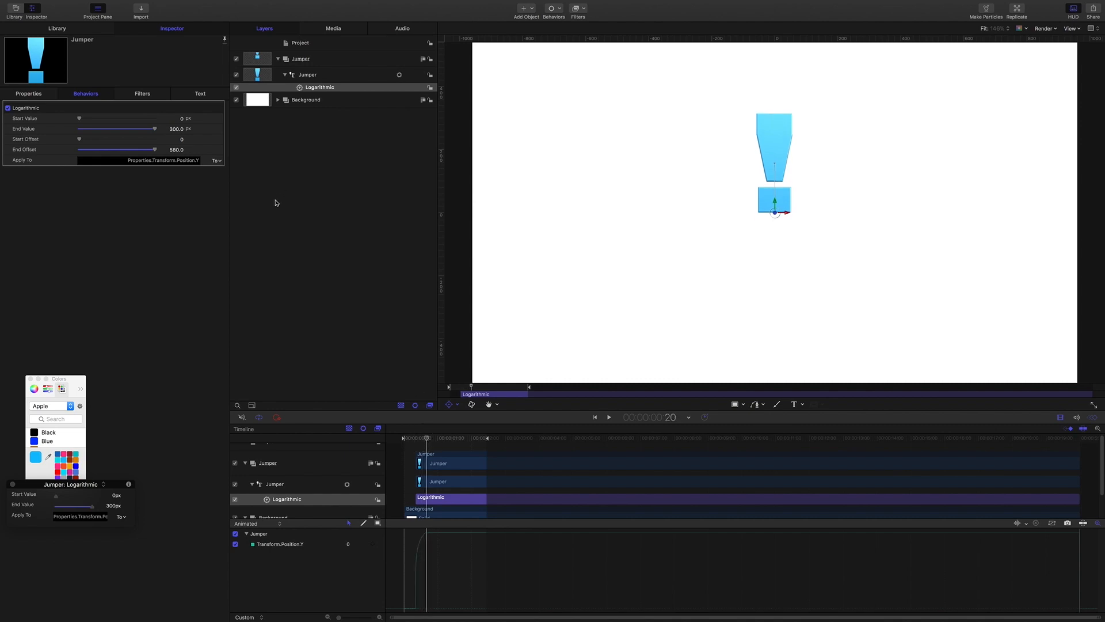
Add an Exponential parameter behavior to the Jumper text's Y position, with an end value of -300 px.
left_click(29, 93)
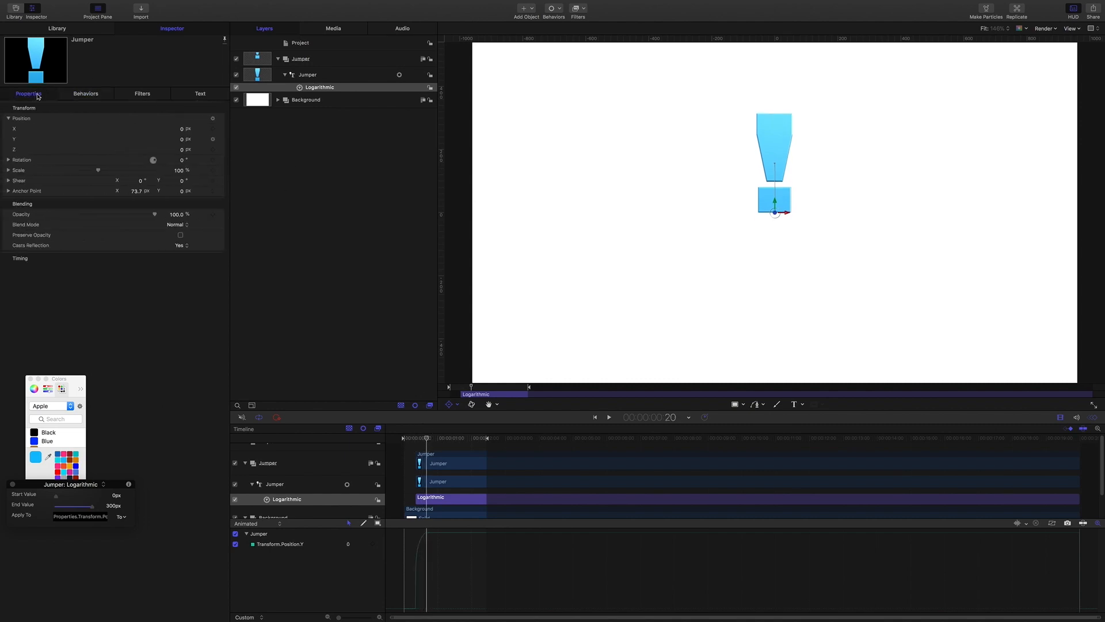
left_click(221, 138)
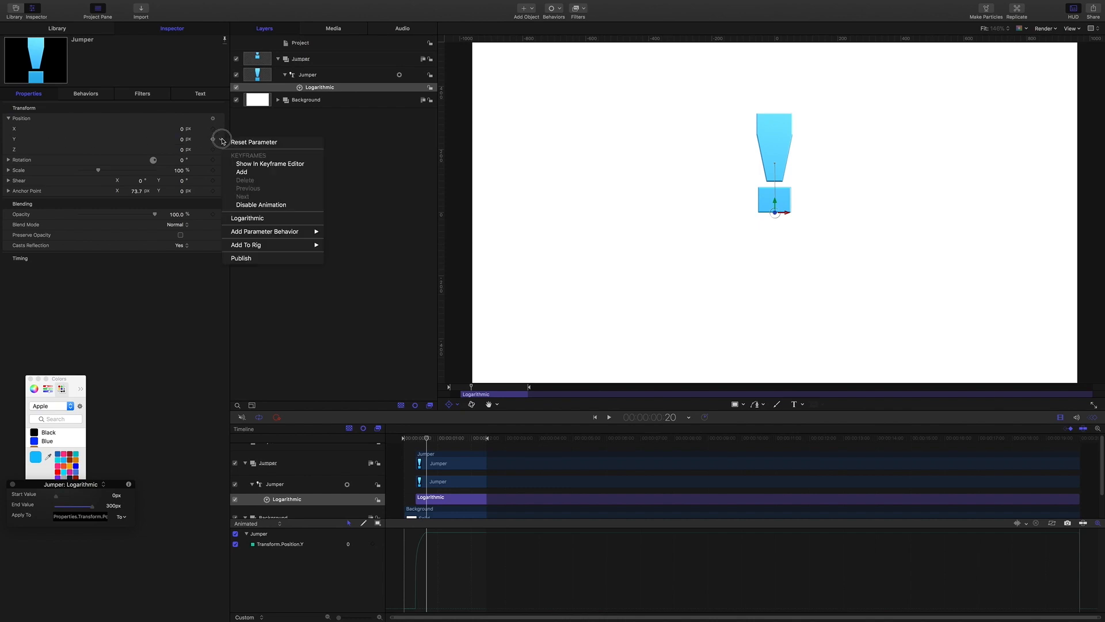
mouse_move(251, 231)
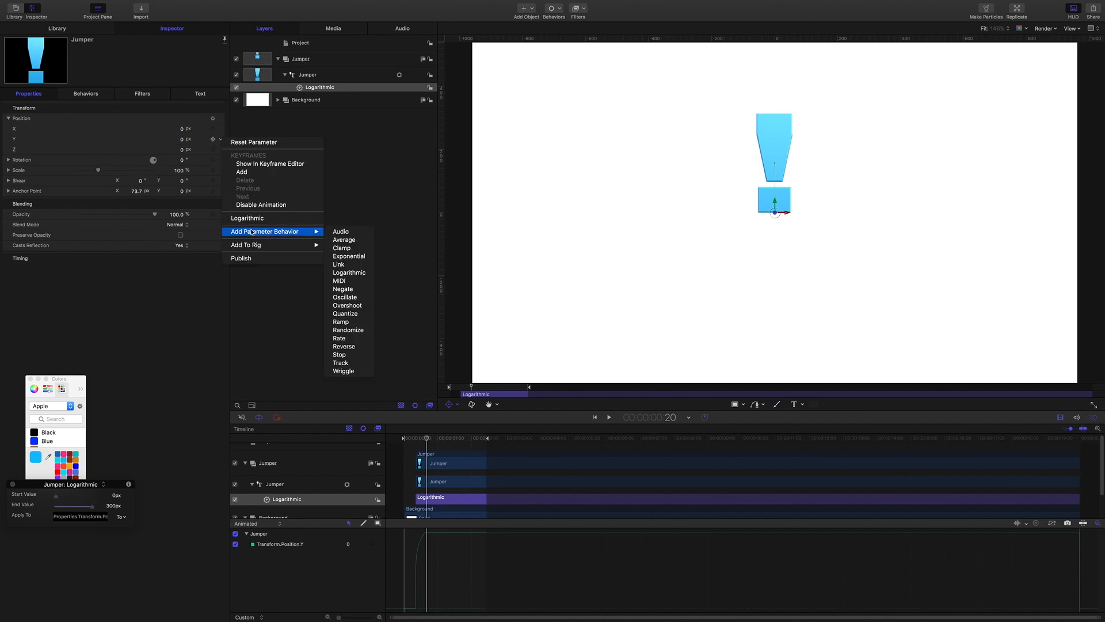
left_click(350, 256)
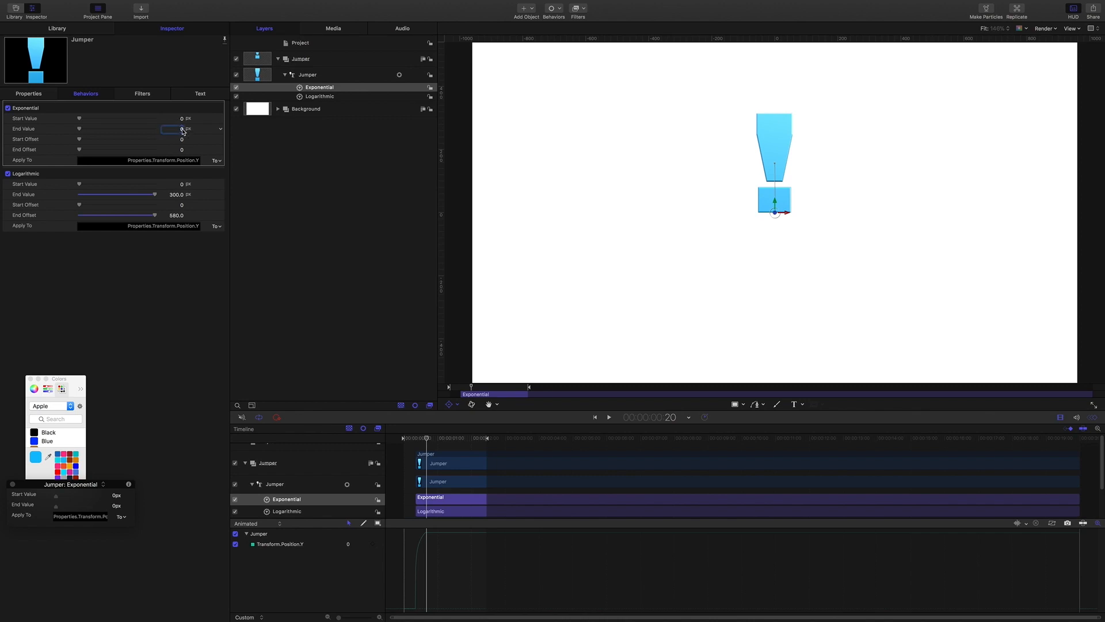
type("-300")
key("Return")
With the playhead at 1:00, set the Exponential behavior's end offset to 570 so the fall finishes there.
left_click_drag(427, 438, 439, 440)
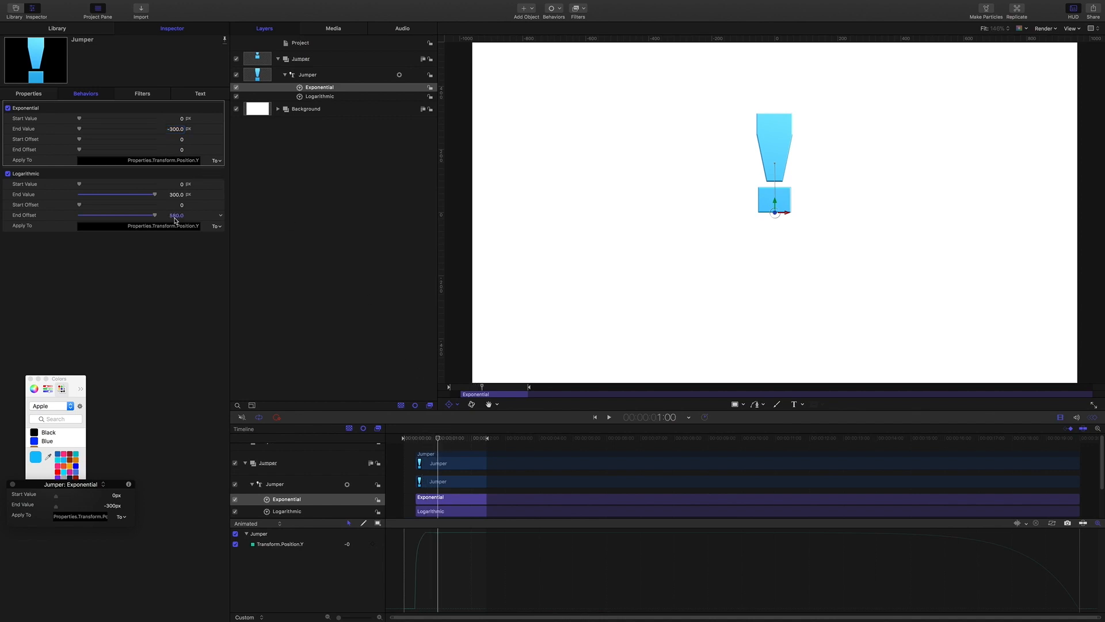
left_click(181, 150)
key("Return")
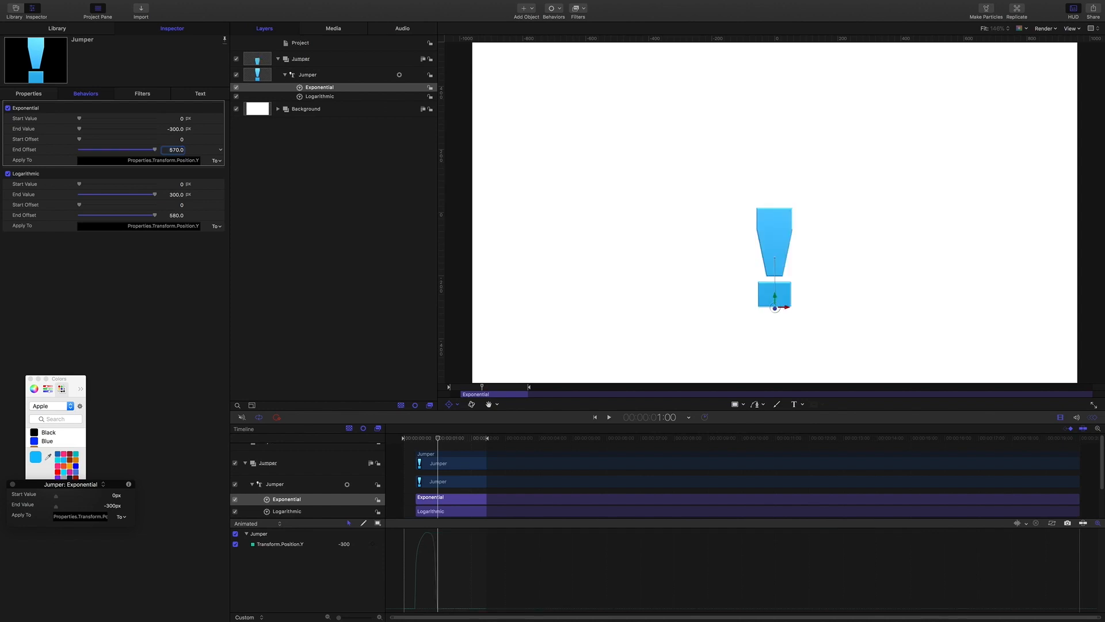
Deselect everything and play back the complete up-and-down jump.
left_click_drag(438, 440, 375, 424)
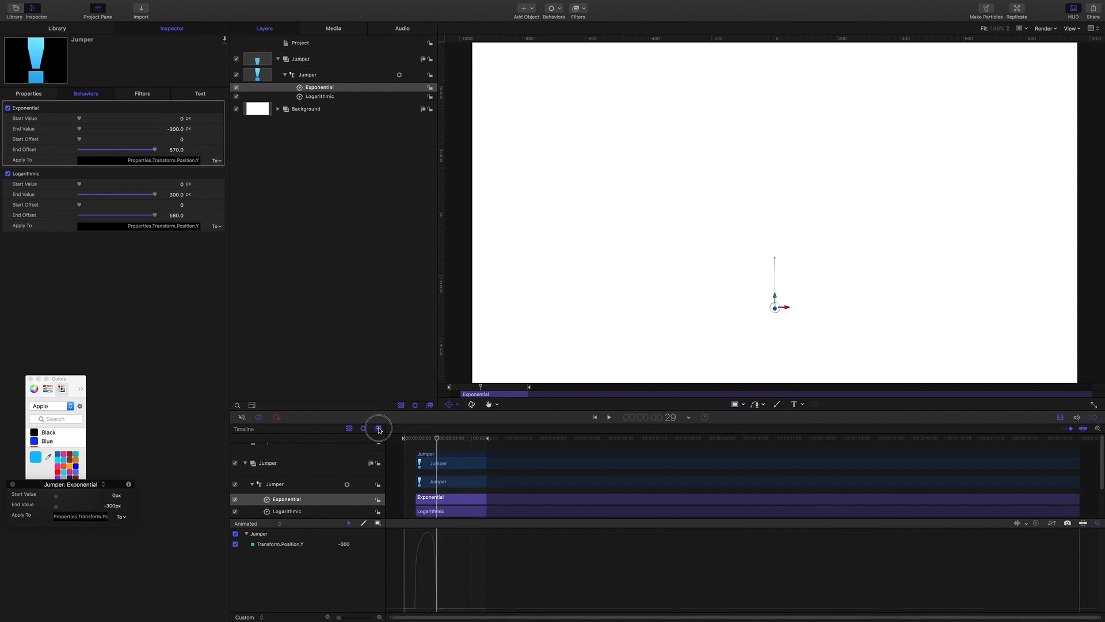
left_click(339, 329)
key("space")
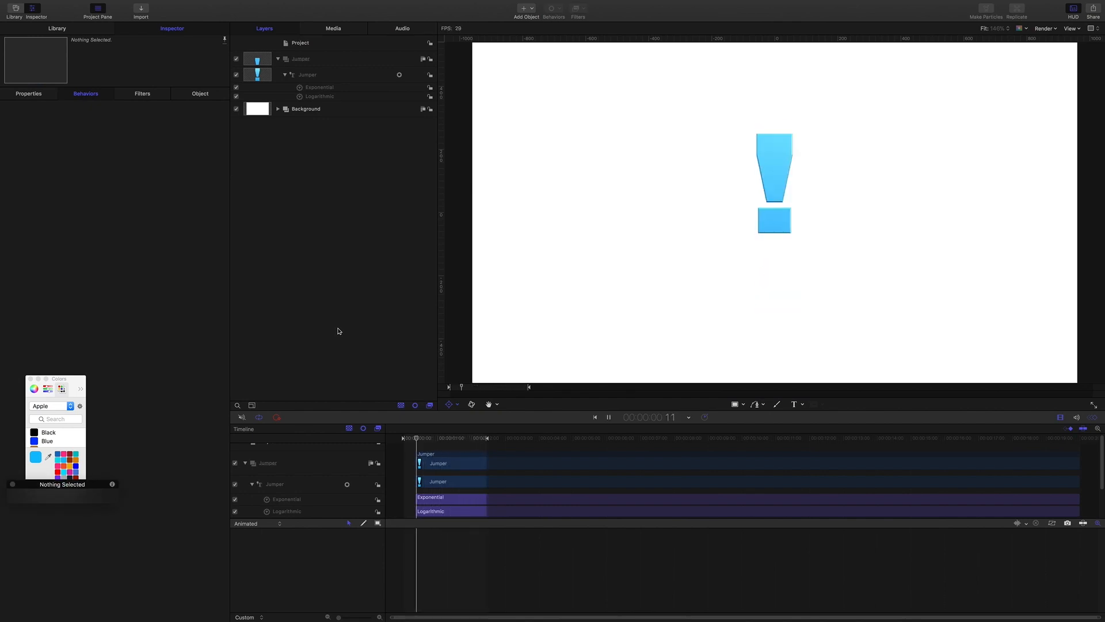
key("space")
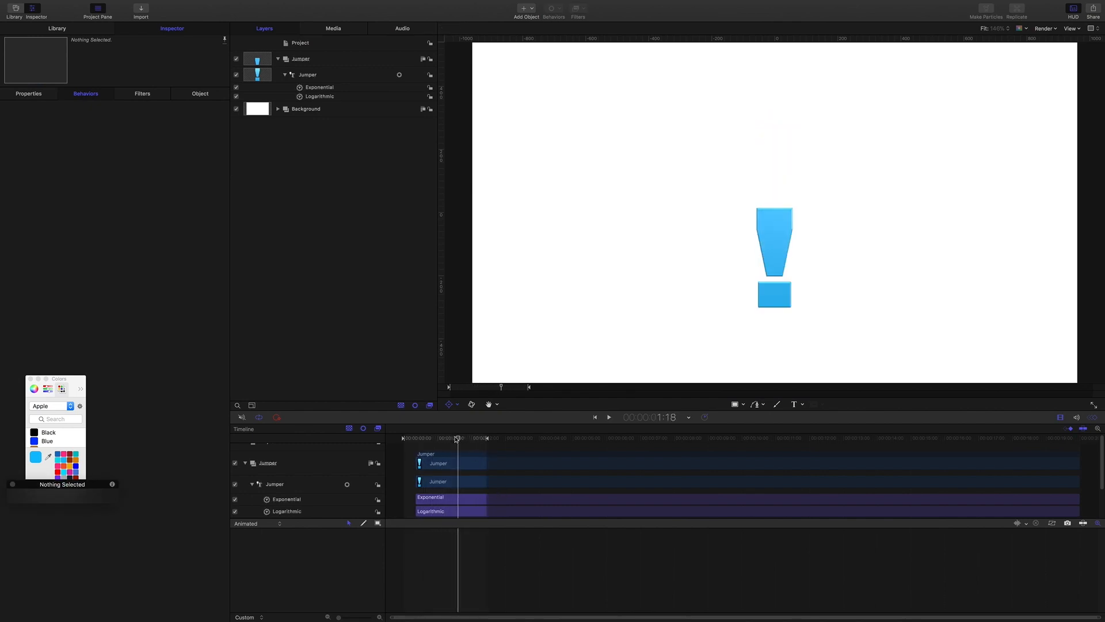
At frame 10, add a Ramp parameter behavior to the Jumper text's scale.
left_click_drag(459, 440, 415, 438)
left_click(315, 76)
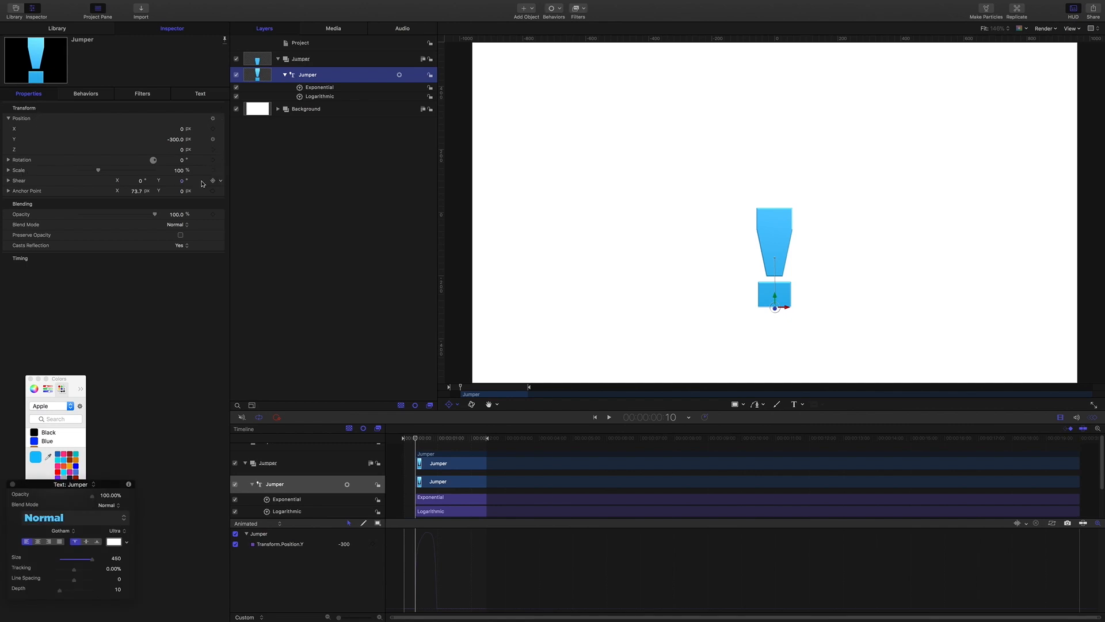
left_click(220, 170)
mouse_move(284, 254)
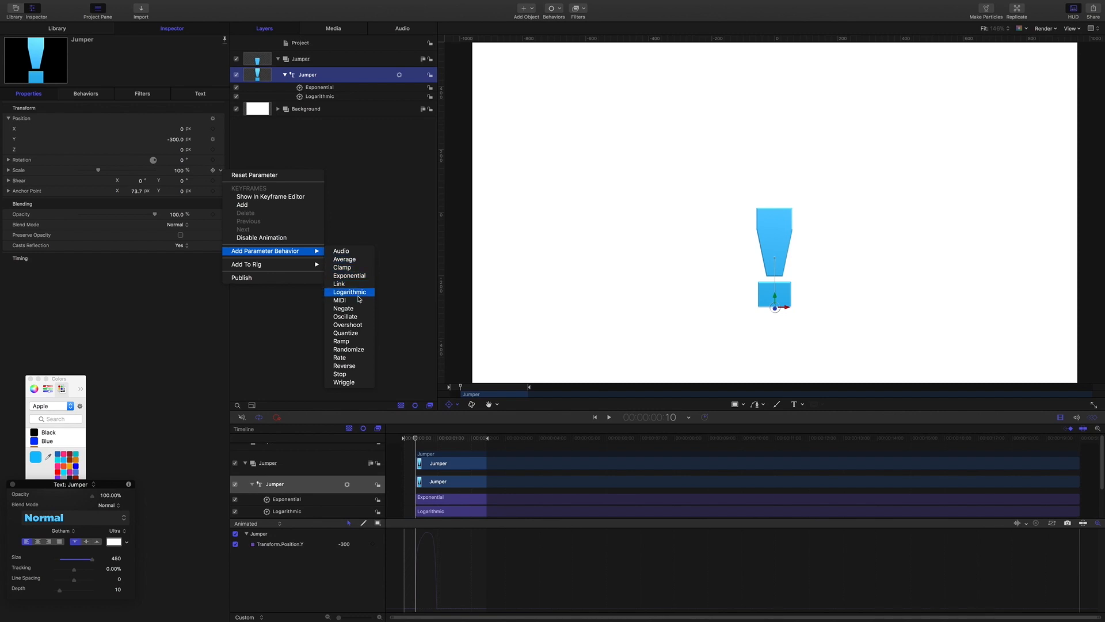
left_click(358, 341)
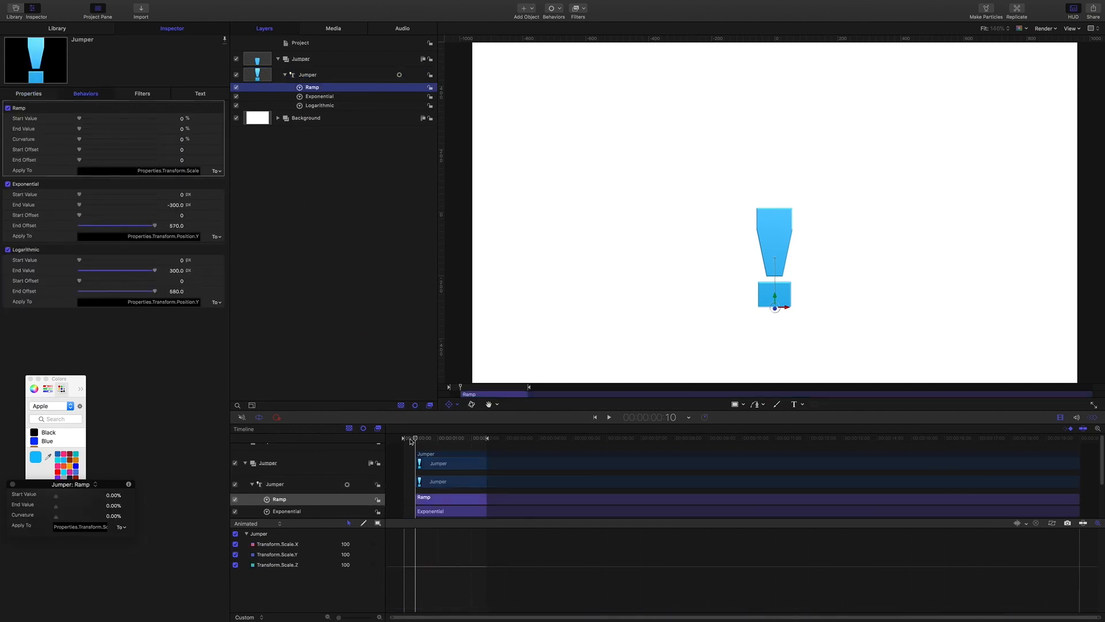
Trim the Ramp behavior's end to 1:00 and set its start value to -100%.
left_click_drag(416, 439, 438, 442)
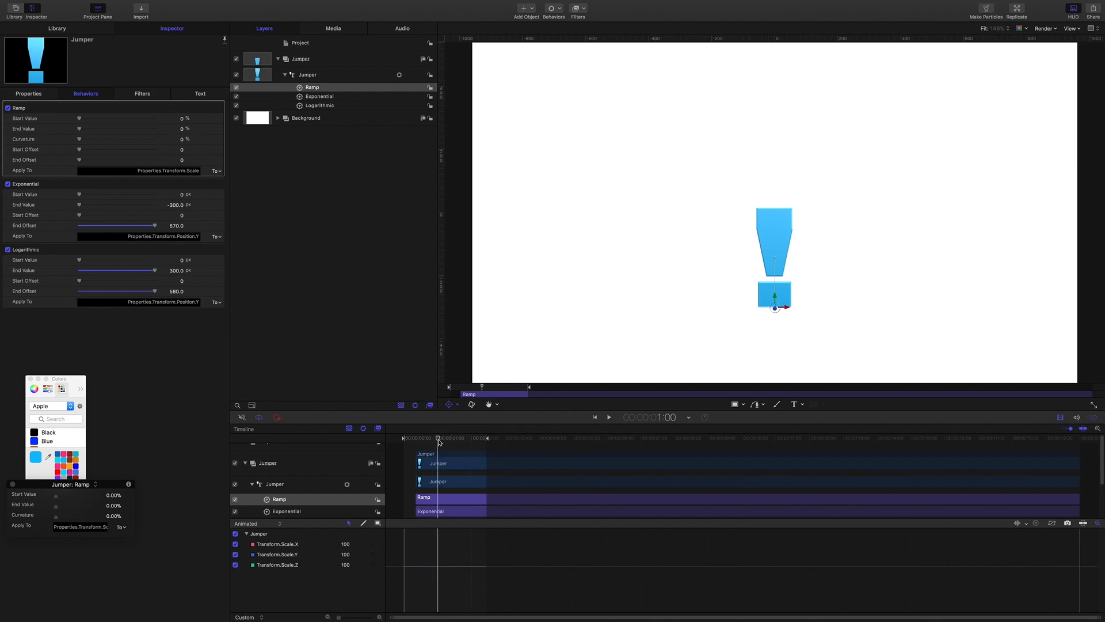
key("o")
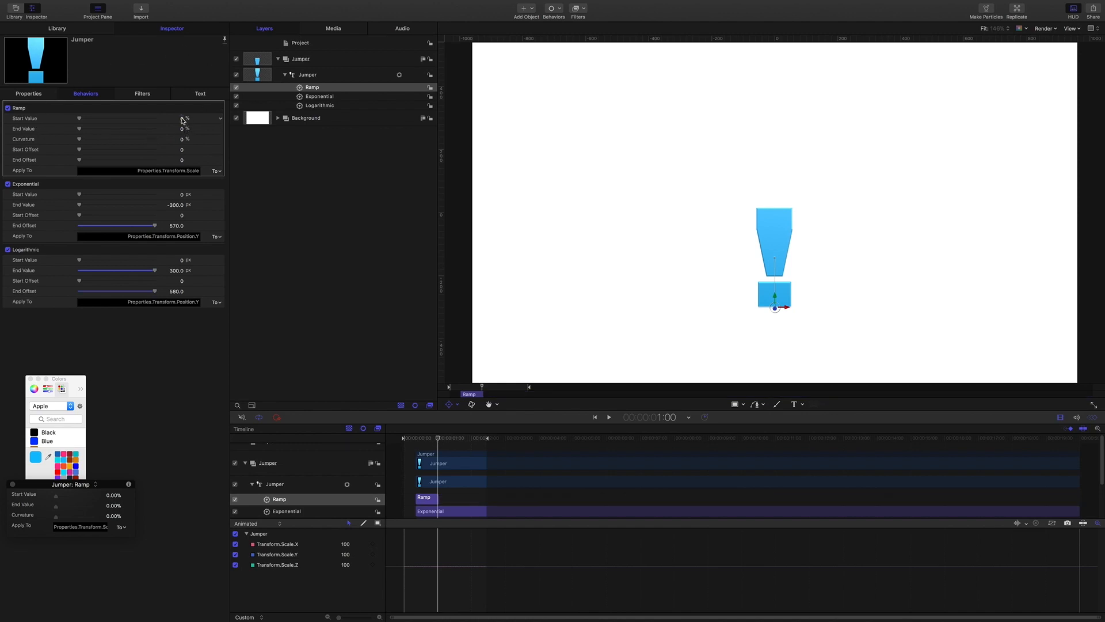
type("-100")
key("Return")
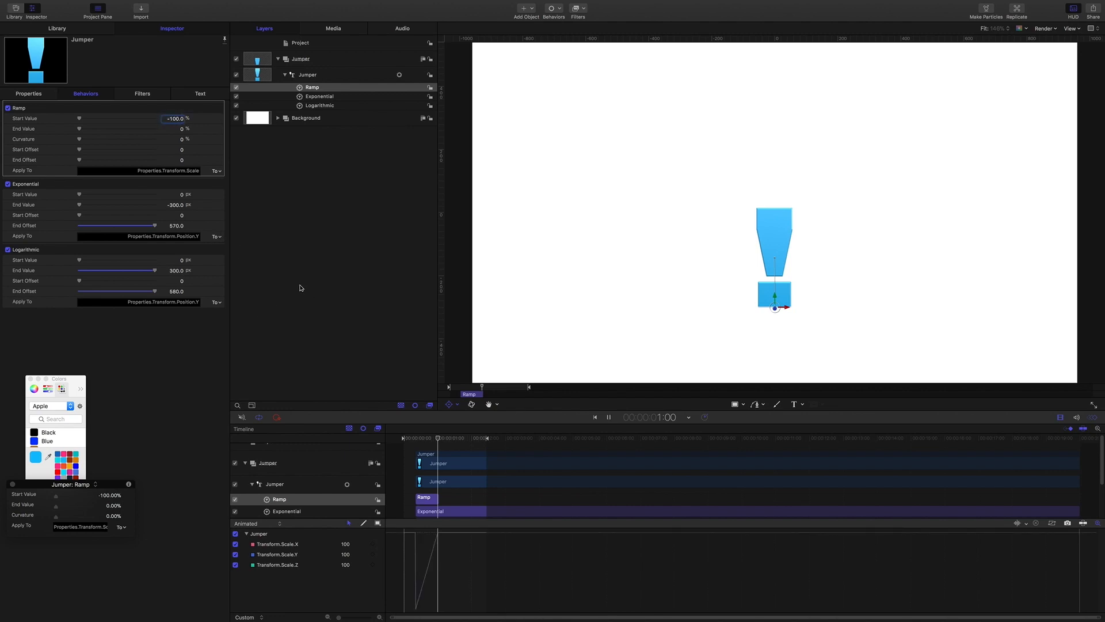
Play back the jump with nothing selected and return the playhead to 1:00.
key("space")
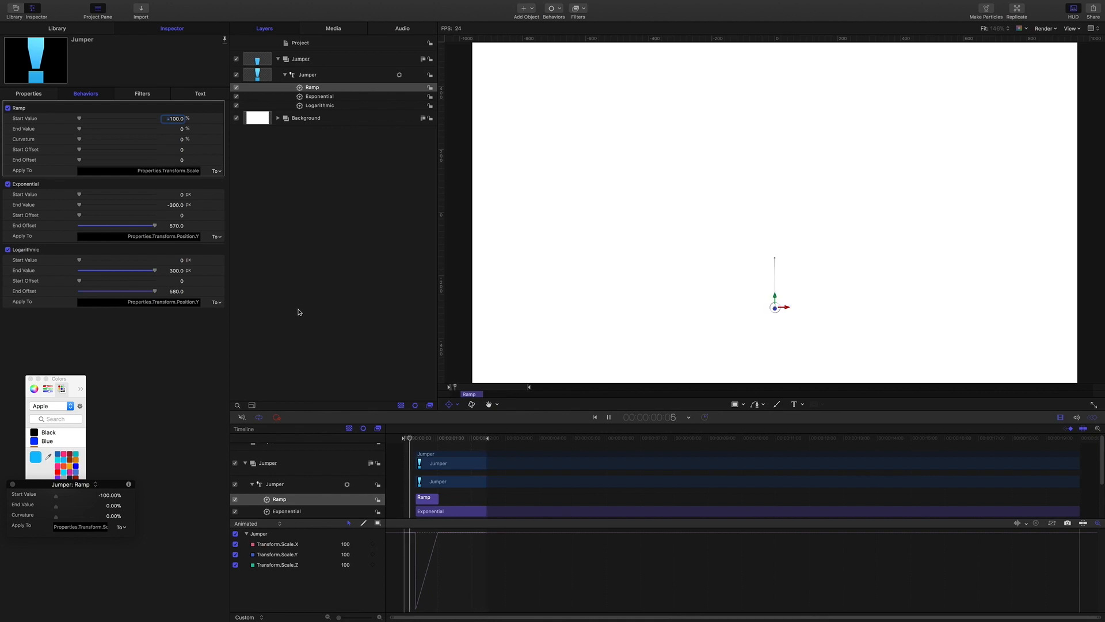
left_click(298, 312)
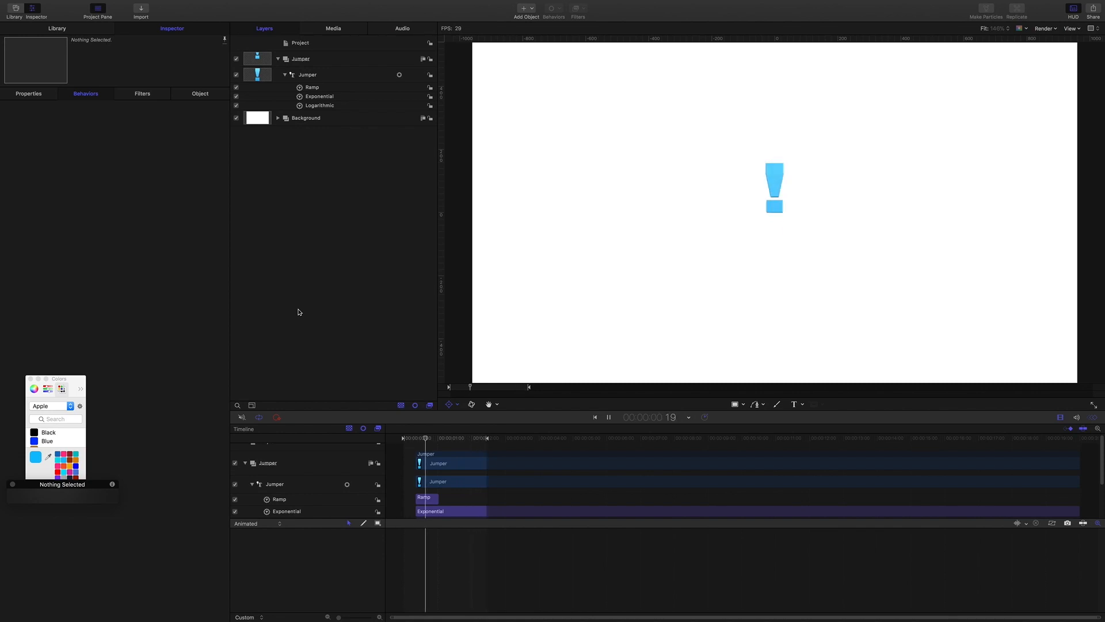
key("space")
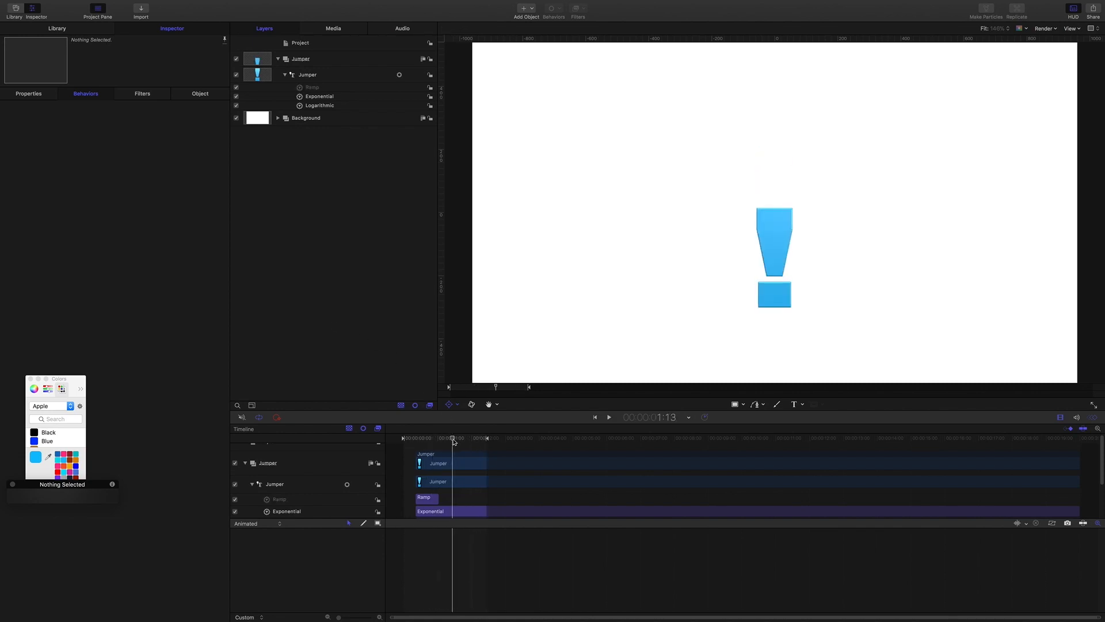
left_click_drag(453, 441, 439, 441)
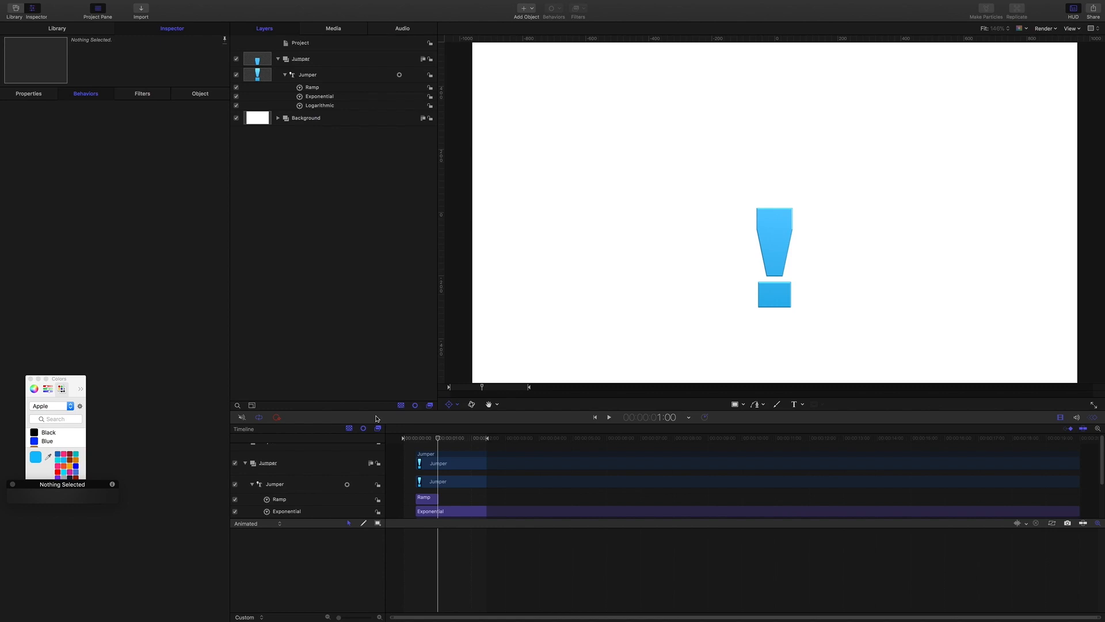
left_click_drag(376, 418, 377, 417)
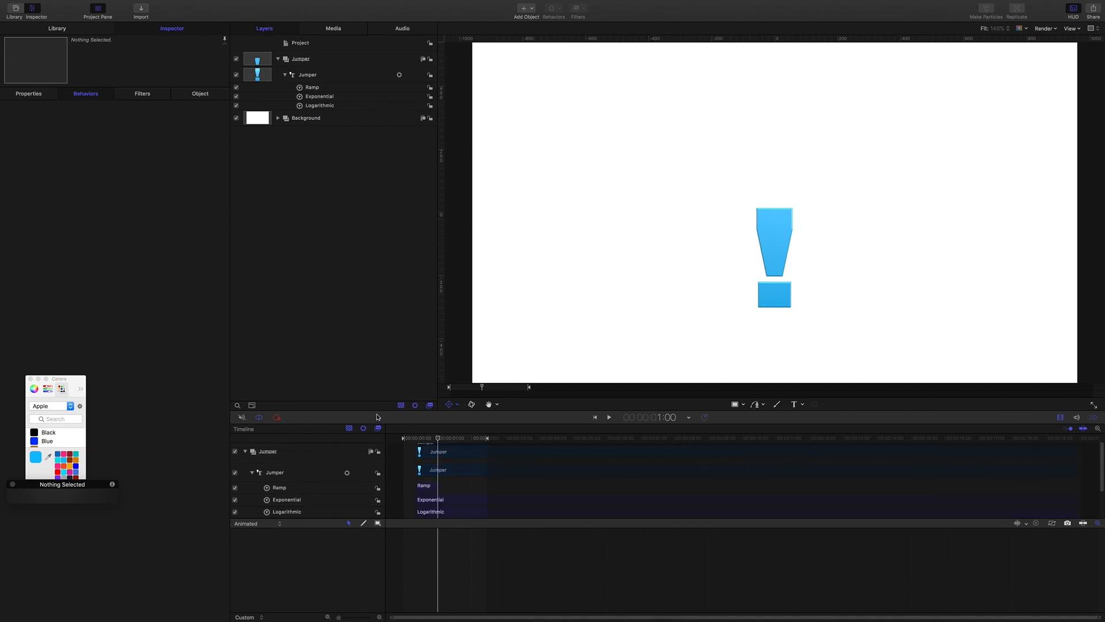
Rename the Logarithmic behavior as Jump 1 and the Exponential behavior as Down 1.
left_click(321, 107)
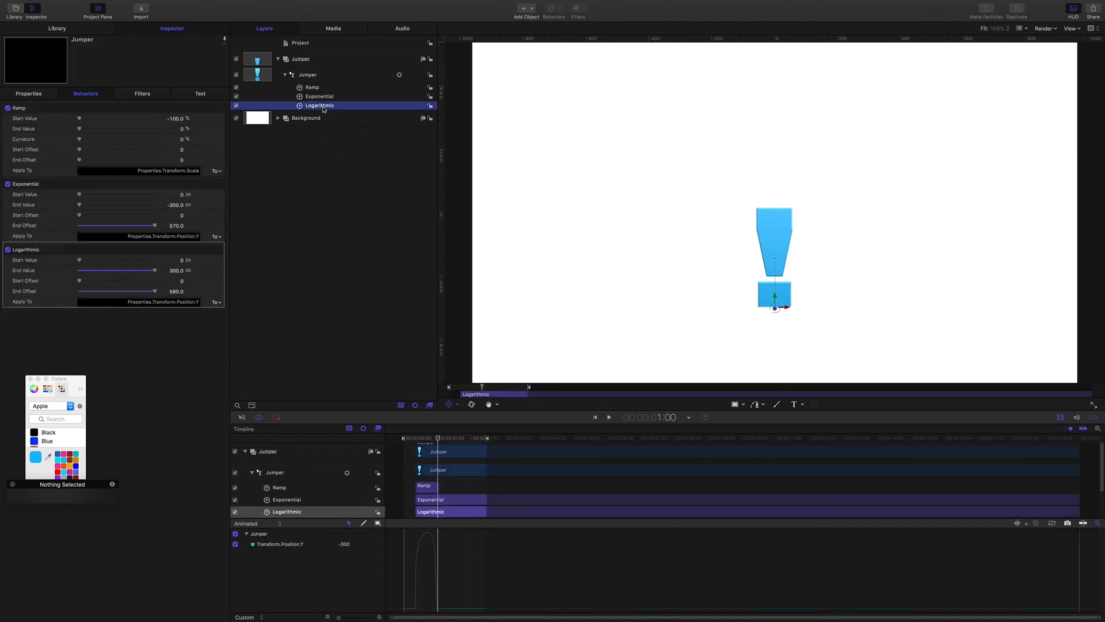
left_click(323, 107)
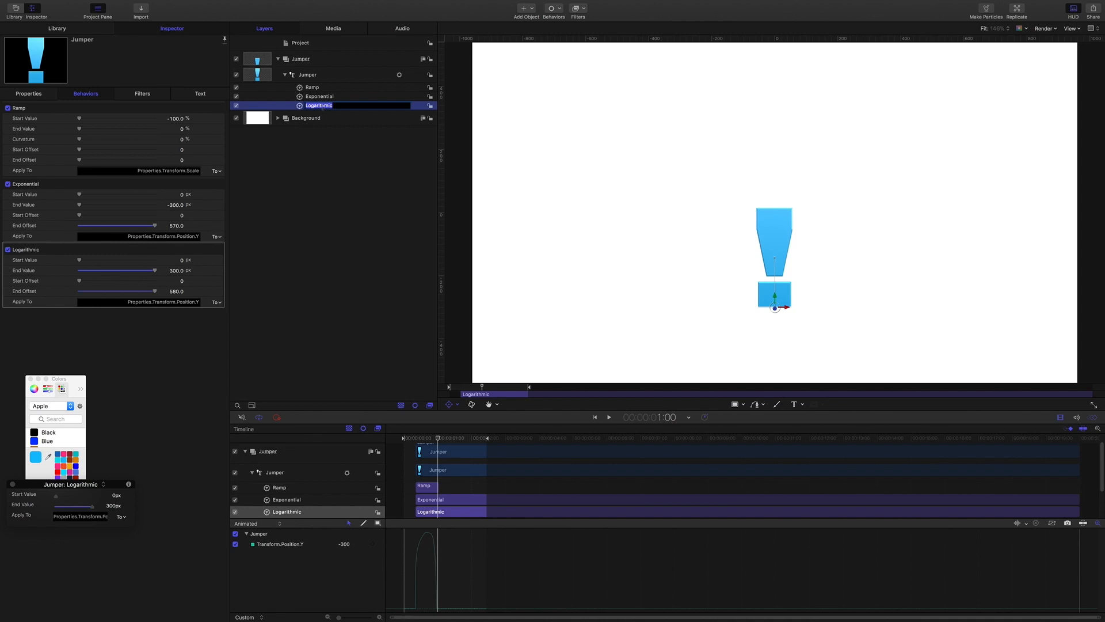
type("Jump 1")
key("Return")
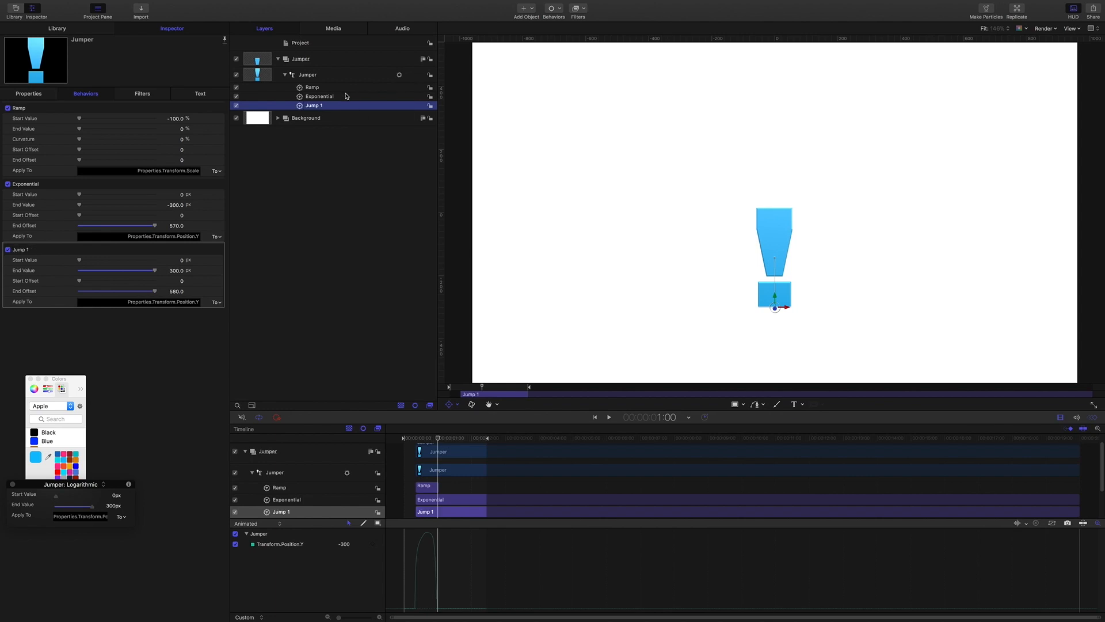
double_click(337, 98)
type("D")
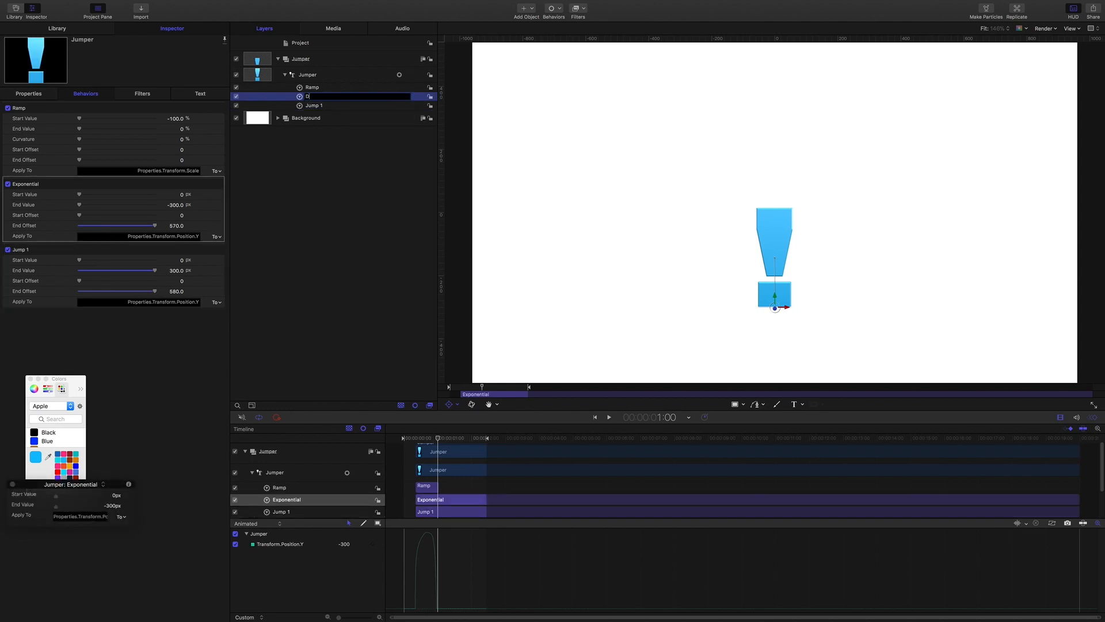
type("own")
type("1")
key("Return")
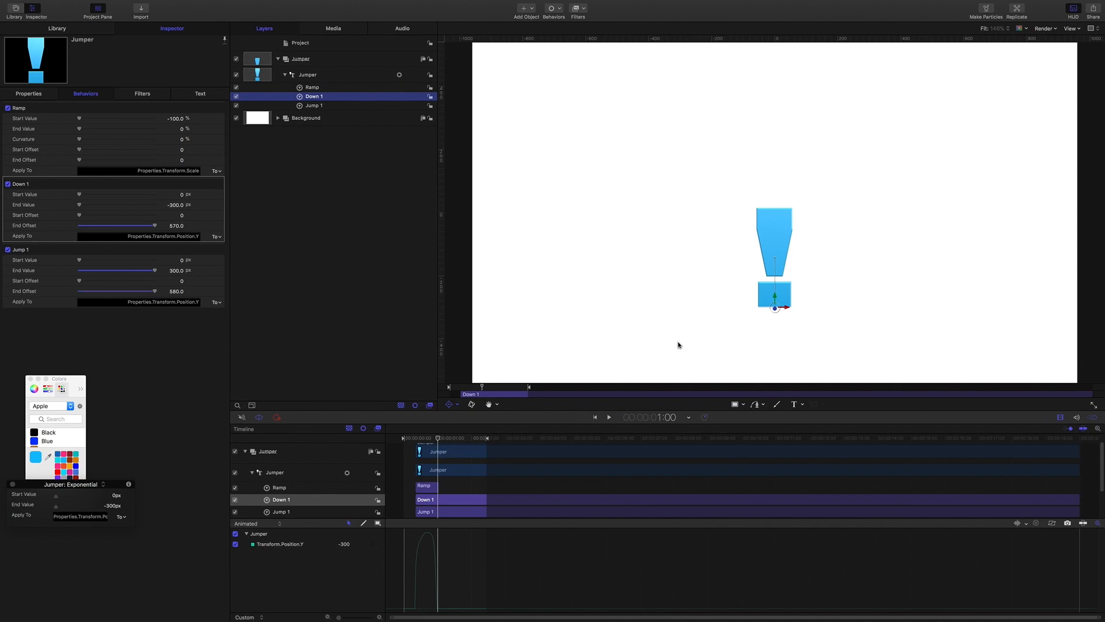
Add a Logarithmic parameter behavior to the Jumper text's Y scale and move its start to the playhead at 1:00.
mouse_move(441, 438)
left_mouse_down()
mouse_move(407, 437)
mouse_move(438, 437)
left_mouse_up()
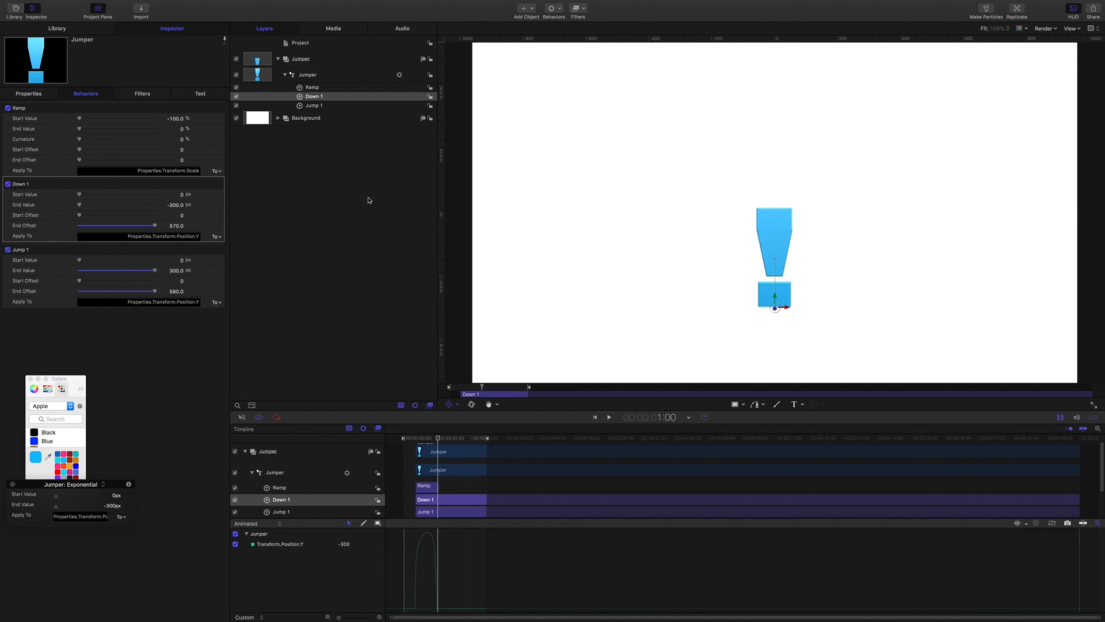
left_click(28, 95)
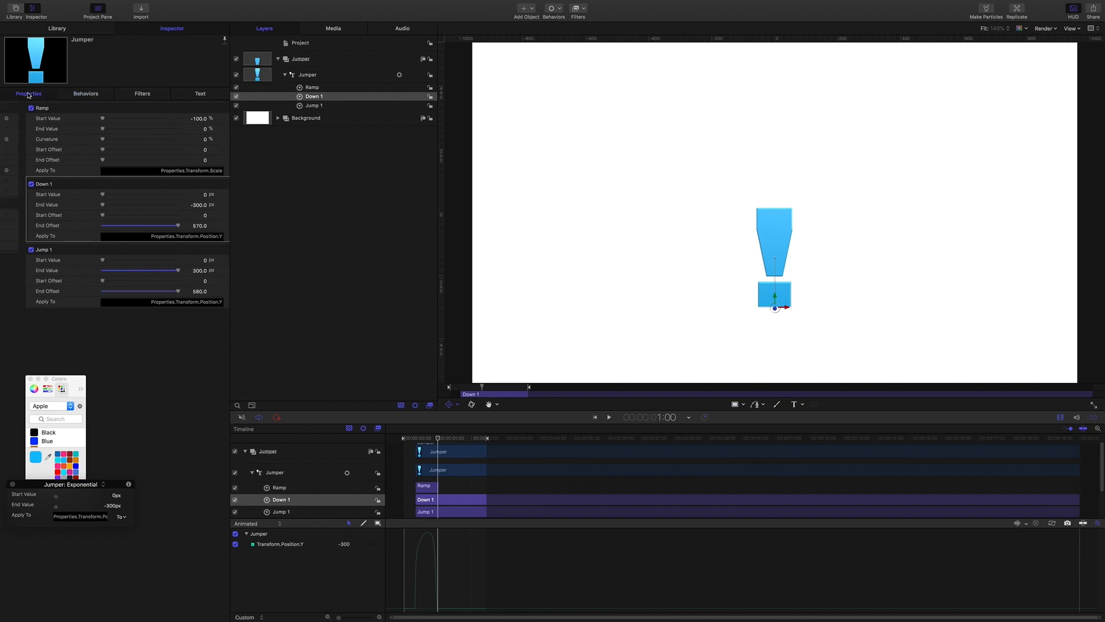
left_click(8, 170)
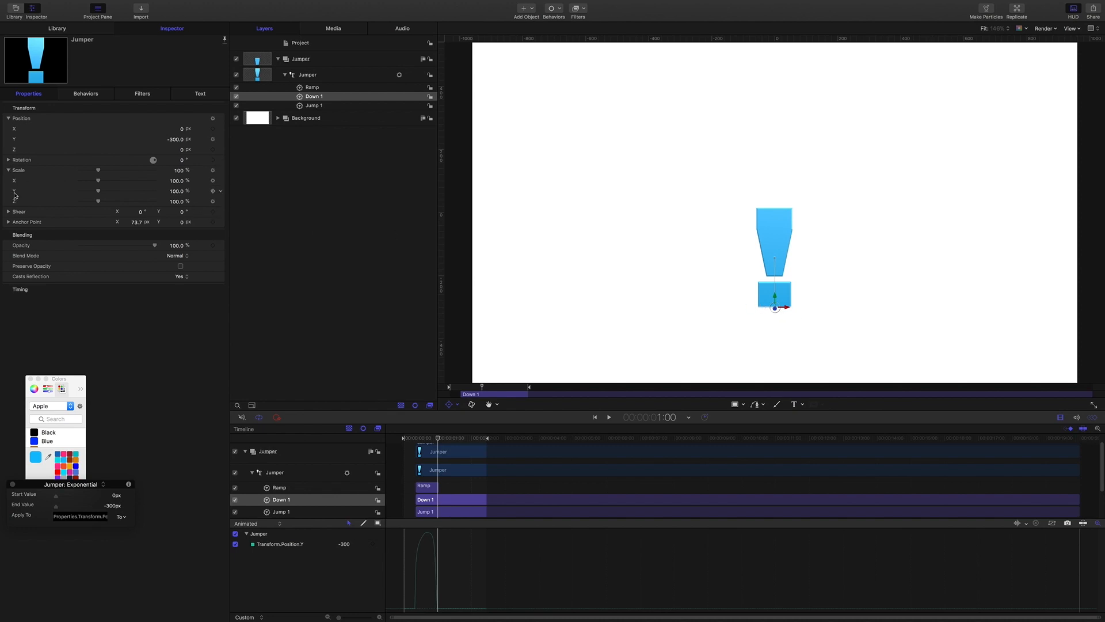
left_click(221, 190)
mouse_move(273, 291)
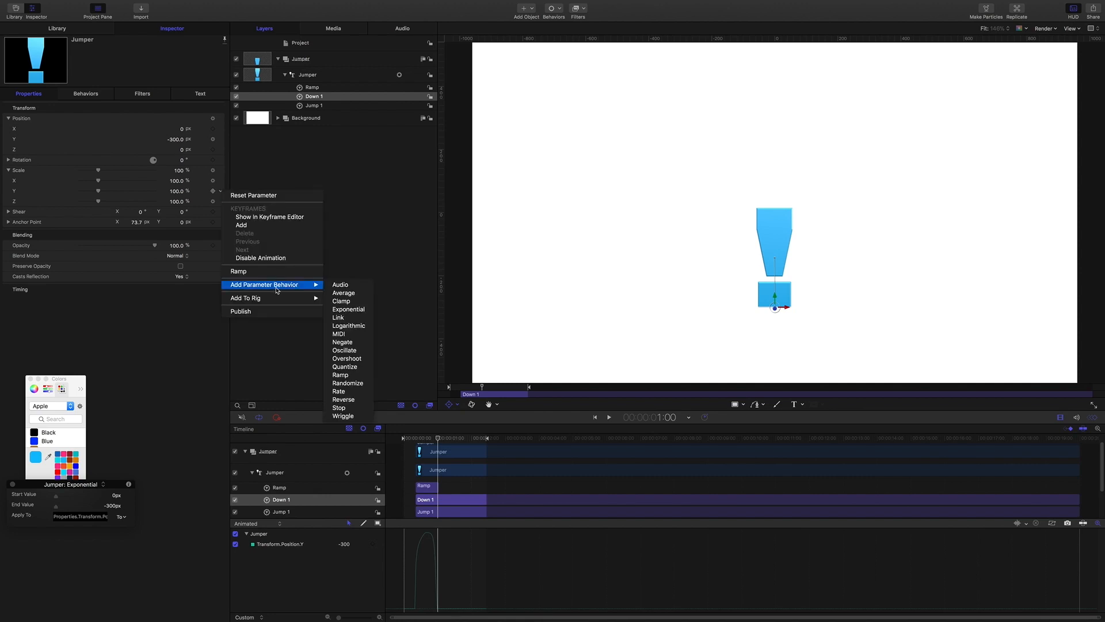
left_click(349, 326)
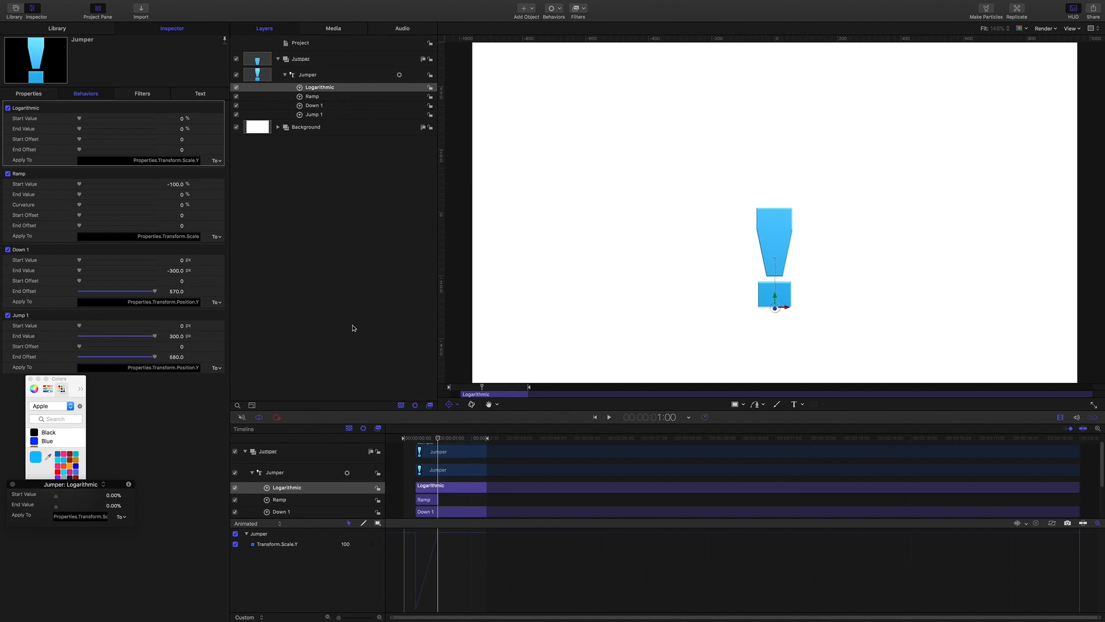
key("shift+bracketleft")
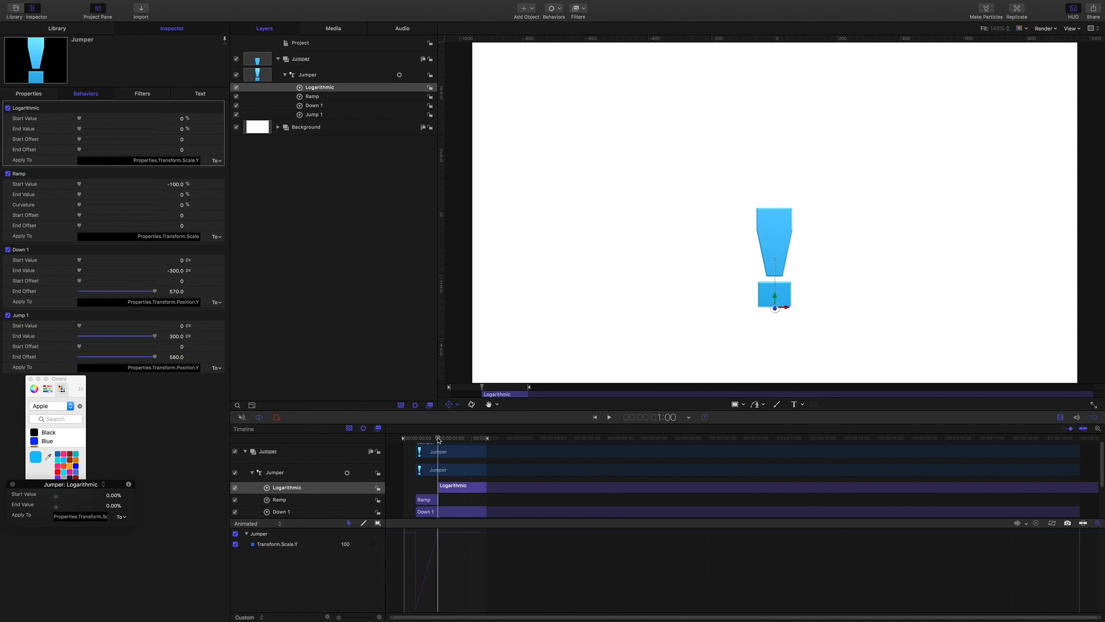
Trim the new Logarithmic behavior's end to 1:10 and rename it as Squash 1.
left_click_drag(438, 439, 450, 441)
scroll(450, 441, "down", 2)
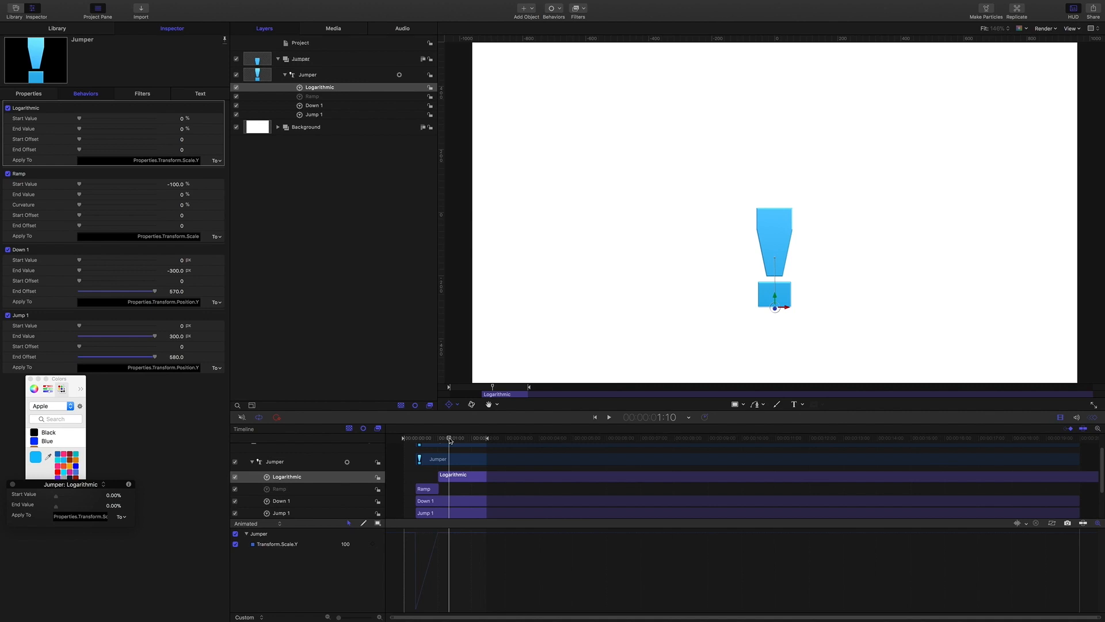
key("o")
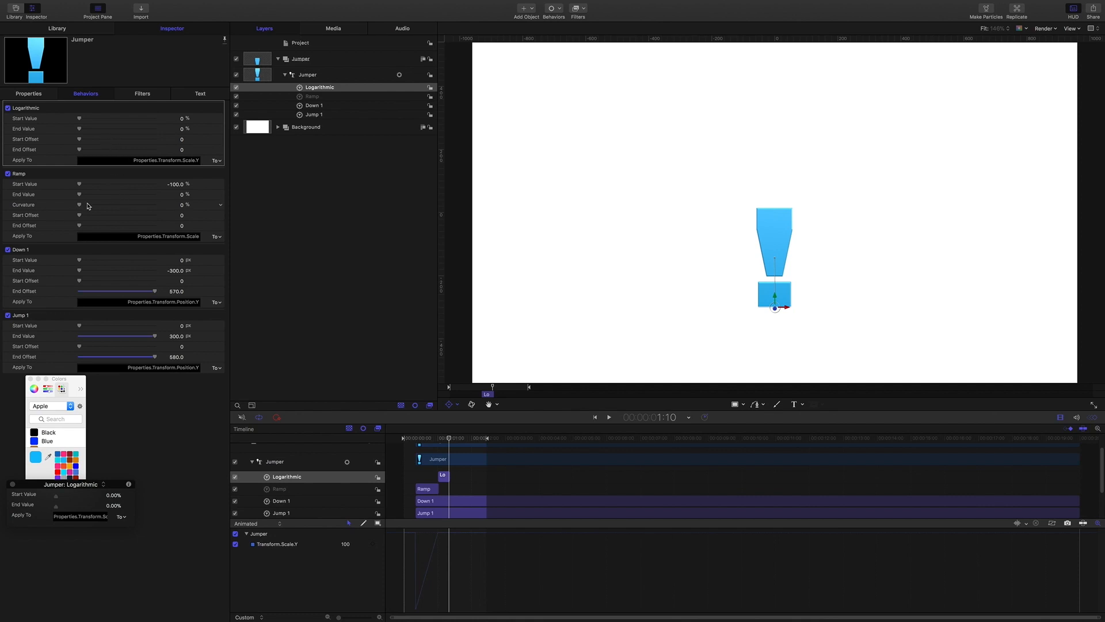
double_click(311, 88)
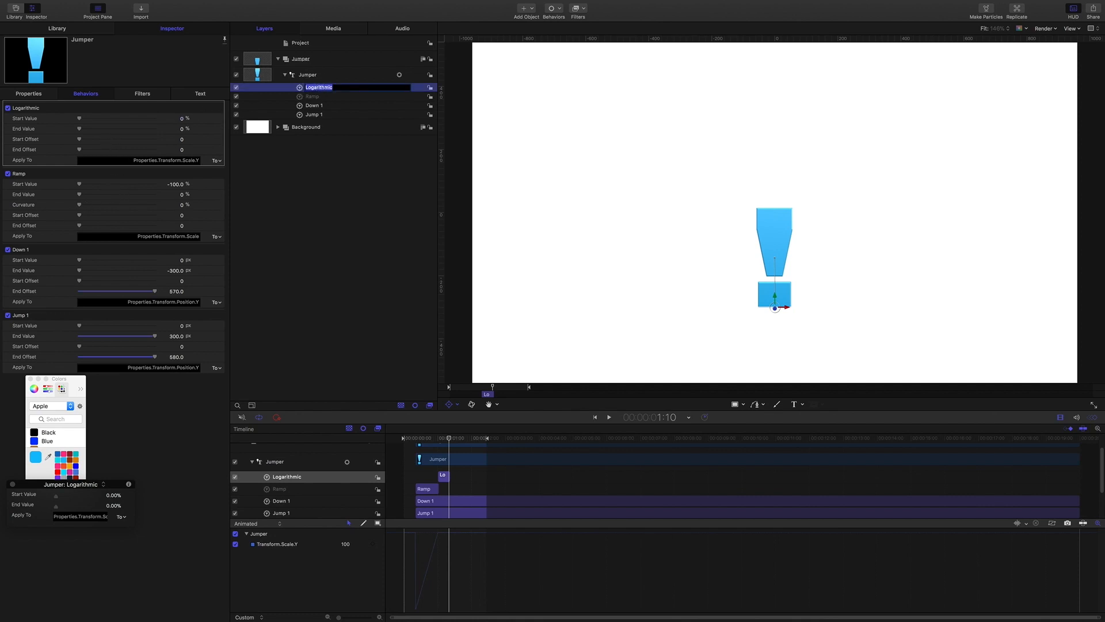
type("Squash 1")
key("Return")
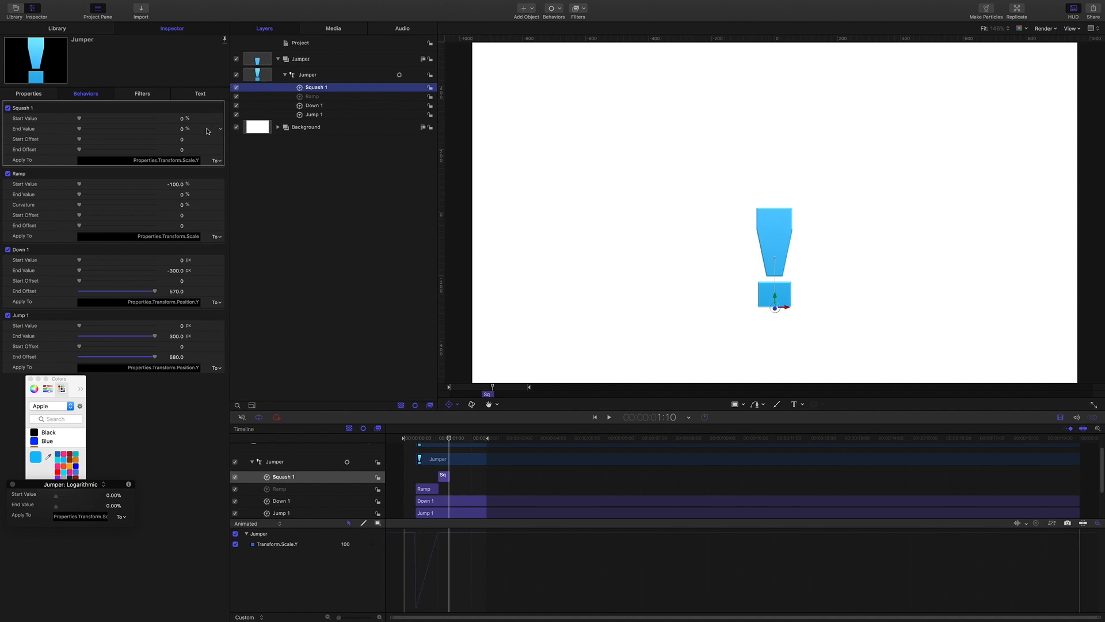
Set the Squash 1 behavior's end value to 40%.
left_click(181, 130)
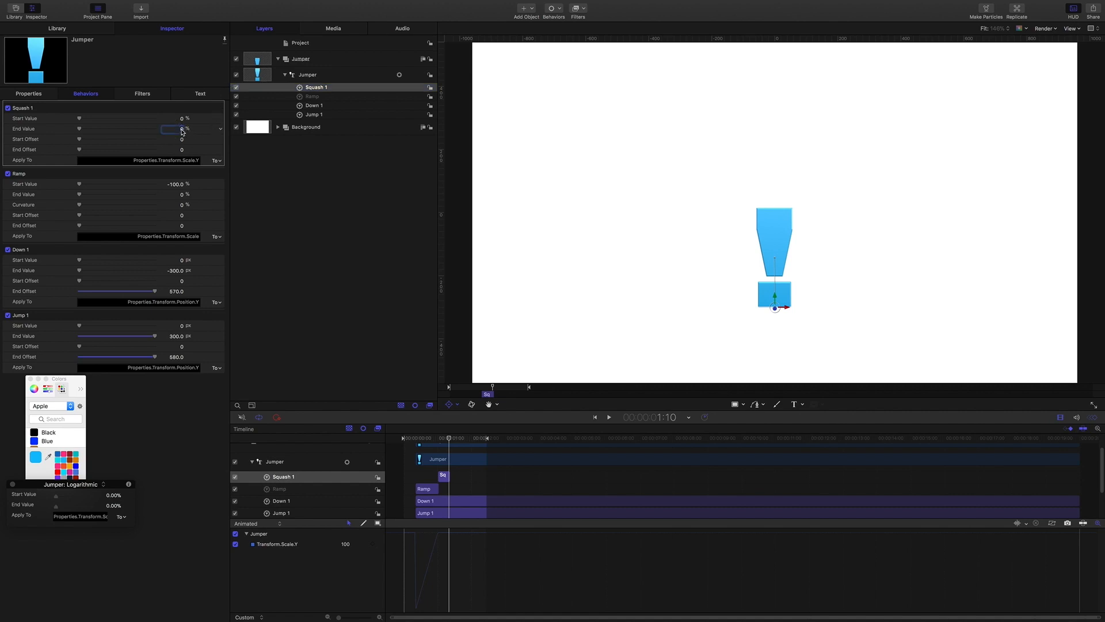
type("40")
key("Return")
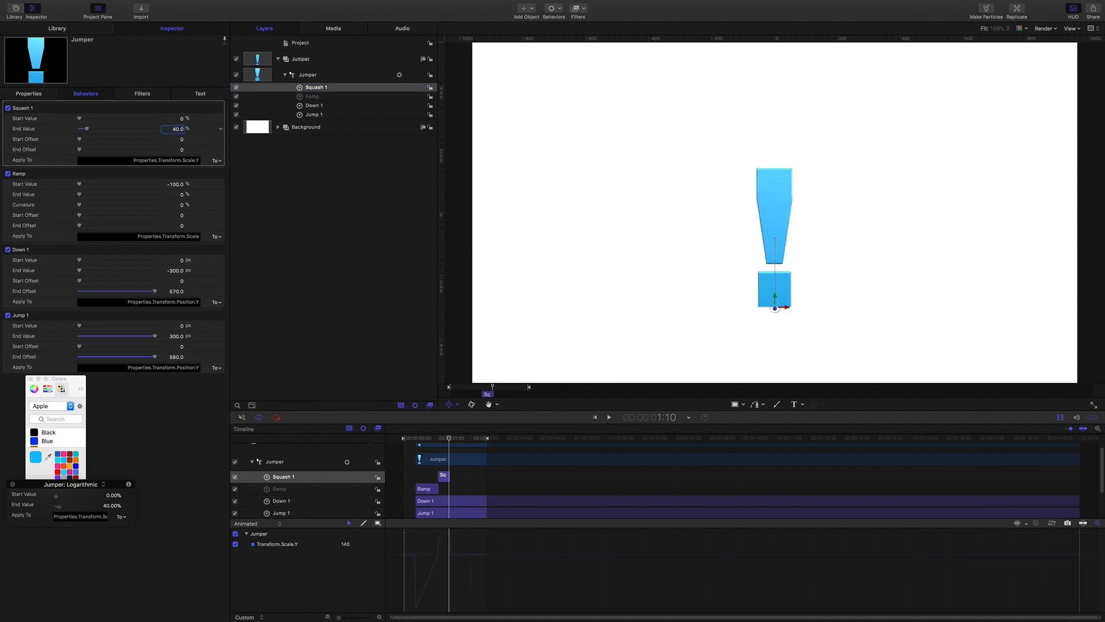
Set the Squash 1 behavior's end value to -40%.
double_click(179, 130)
type("-40")
key("Return")
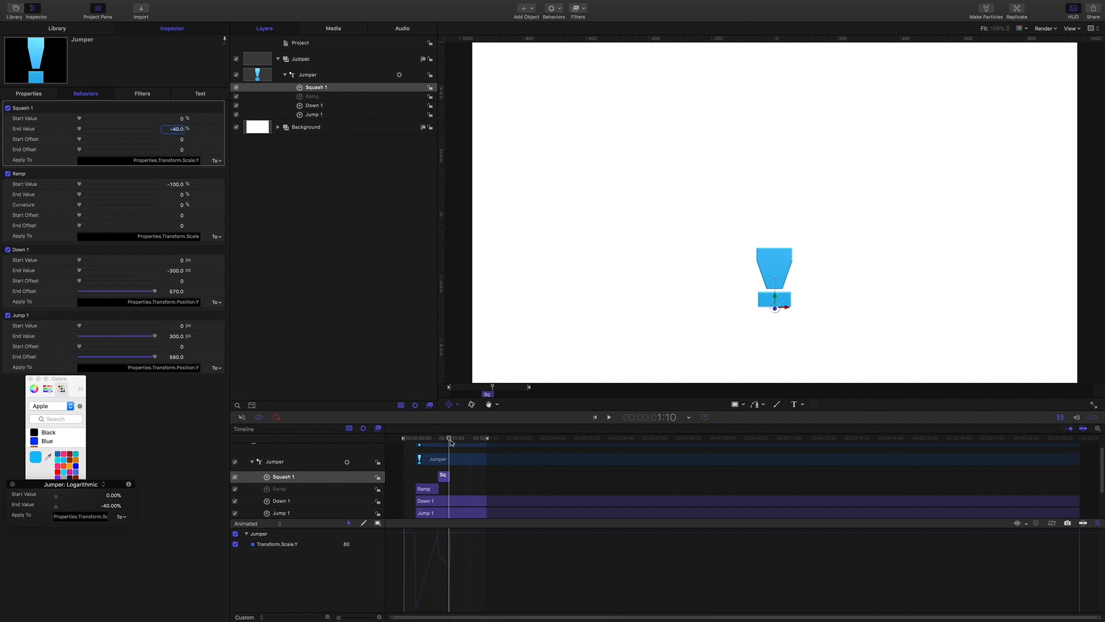
Play back the animation from the start to check the squash after landing.
key("Home")
key("space")
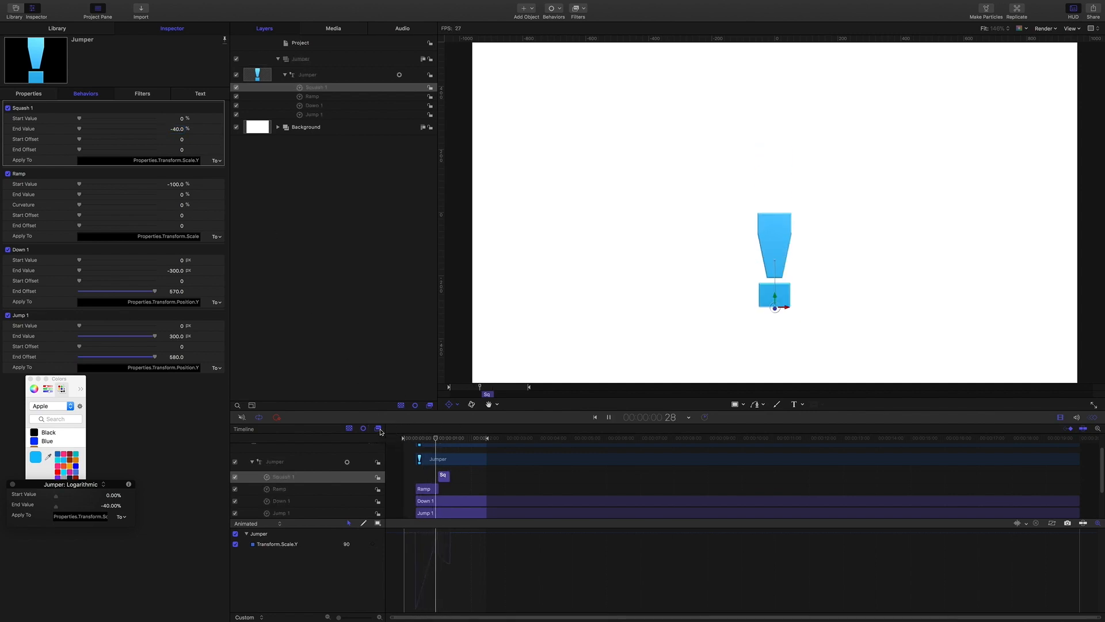
key("space")
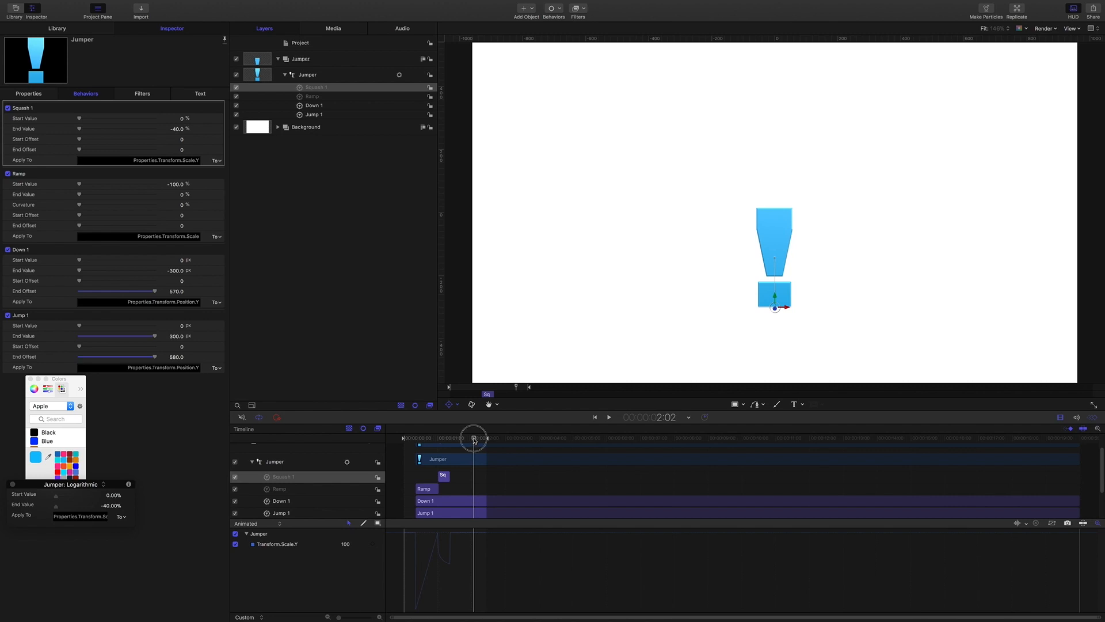
Hide the on-screen controls and scrub through the end of the squash, leaving the playhead at 1:10.
left_click_drag(471, 443, 444, 441)
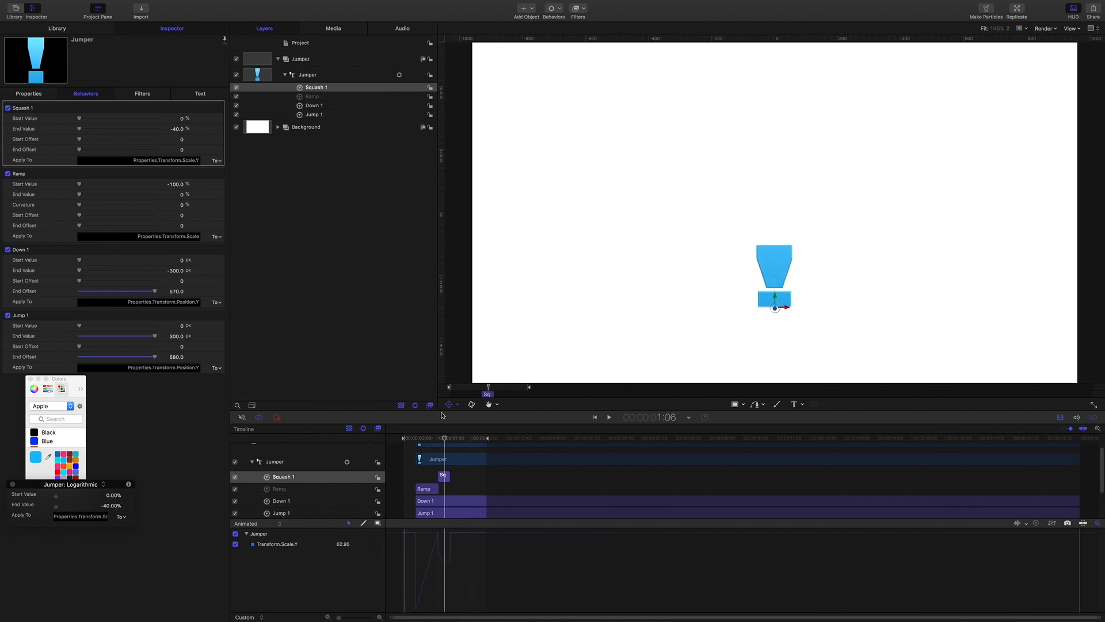
key("super+/")
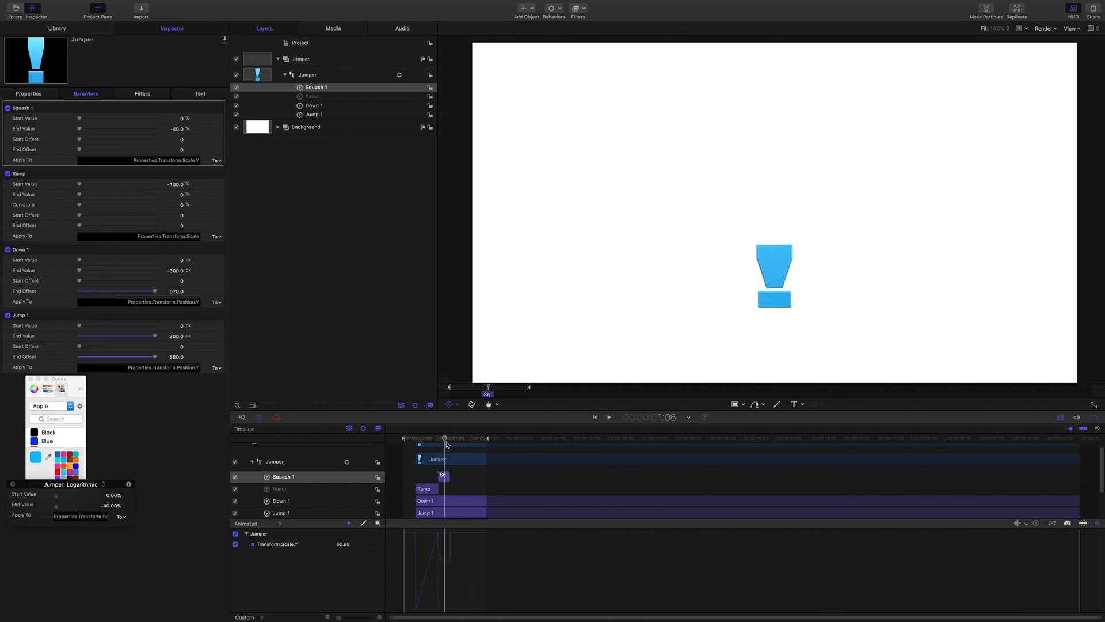
left_click(445, 439)
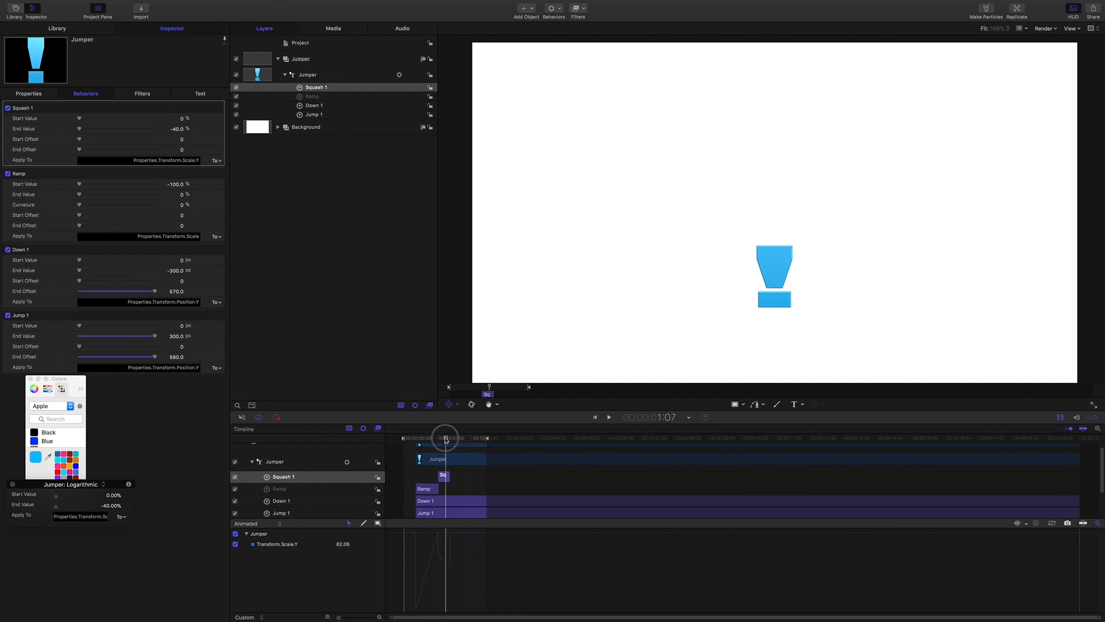
left_click_drag(446, 440, 451, 440)
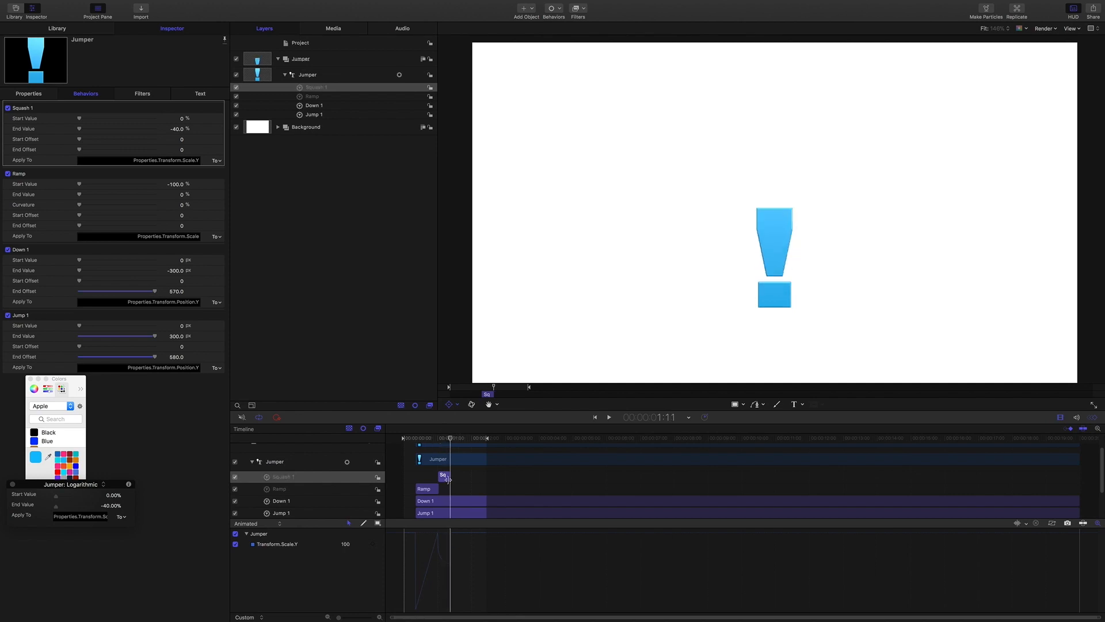
left_click(449, 439)
left_click_drag(449, 439, 449, 440)
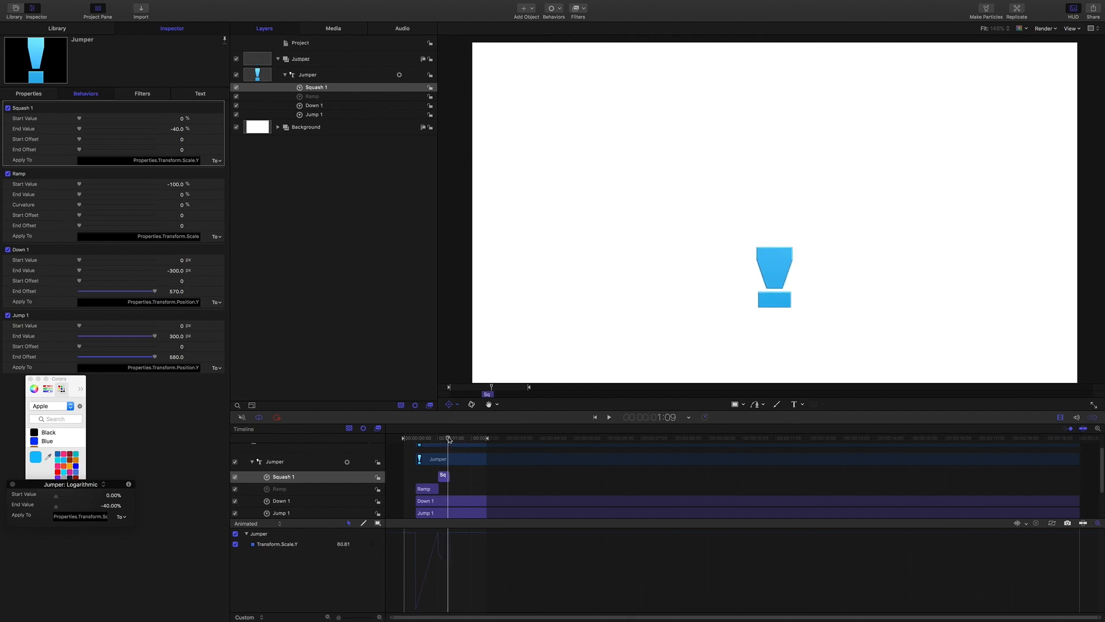
mouse_move(449, 439)
left_mouse_down()
mouse_move(471, 440)
mouse_move(450, 442)
left_mouse_up()
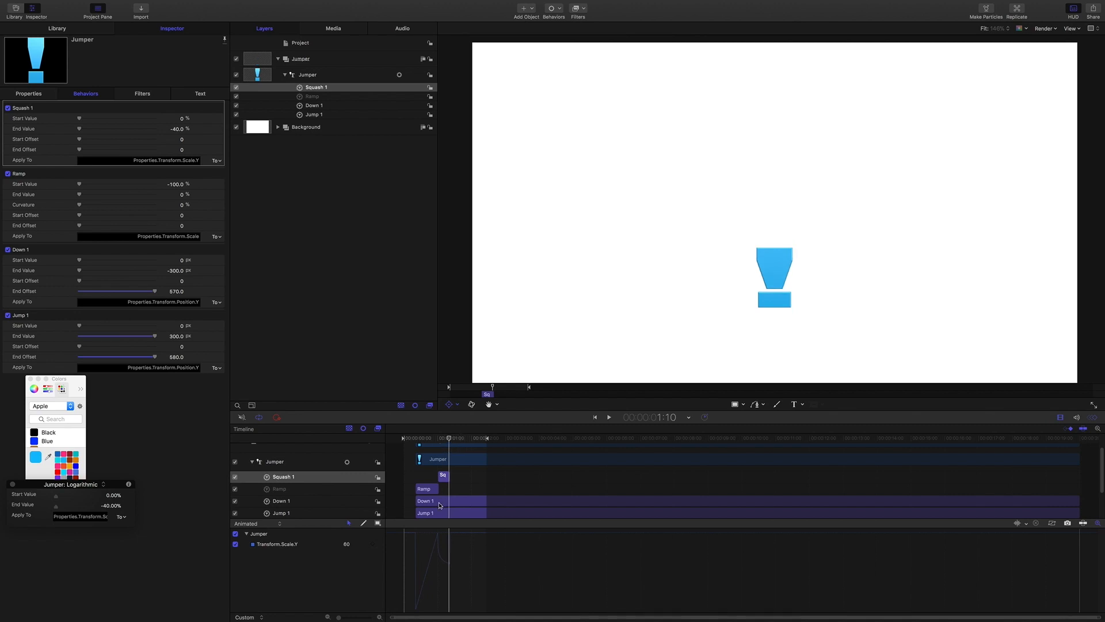
Duplicate the Jump 1 behavior and rename the copy as Jump 2.
left_click(320, 116)
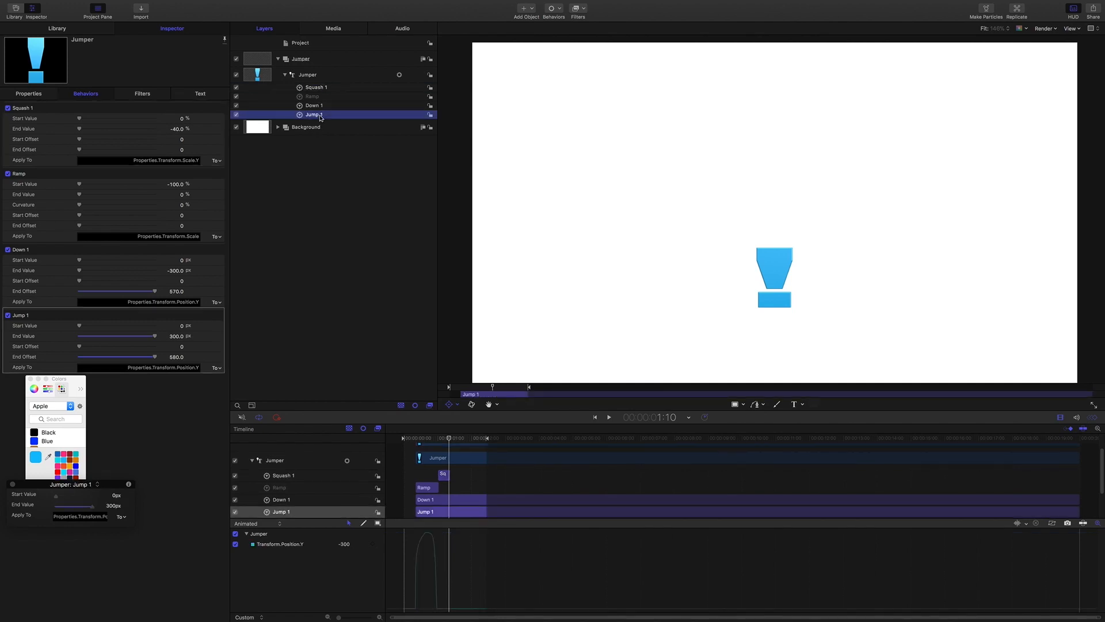
key("super+d")
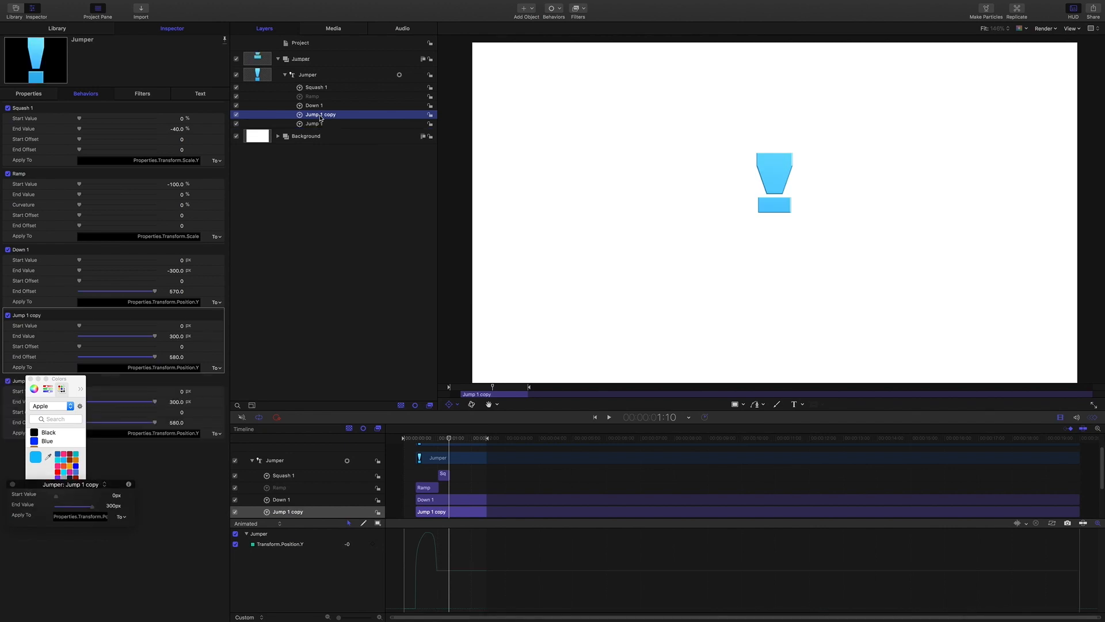
double_click(320, 116)
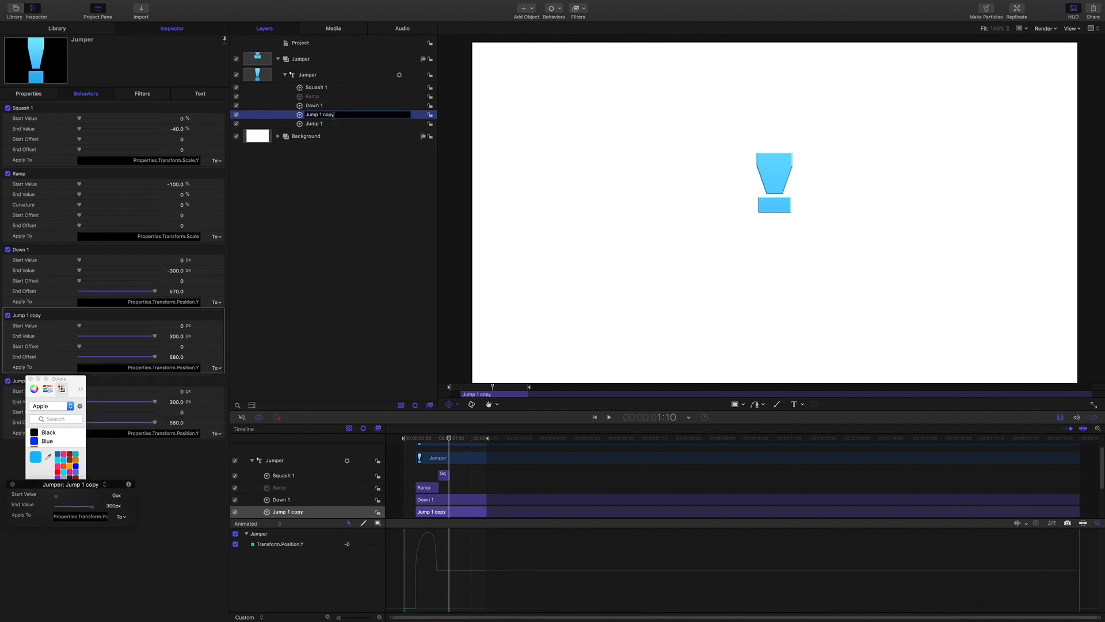
key("BackSpace")
key("BackSpace")
key("BackSpace")
type("2")
key("Return")
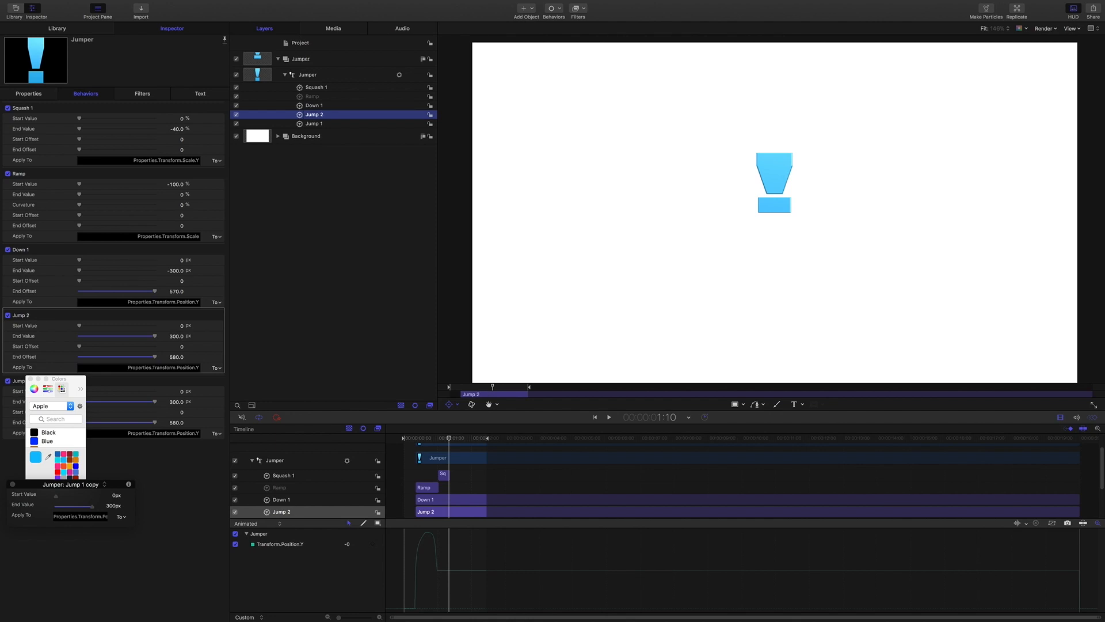
Move the Jump 2 behavior so it starts at 1:10, and put the playhead at 1:20.
key("i")
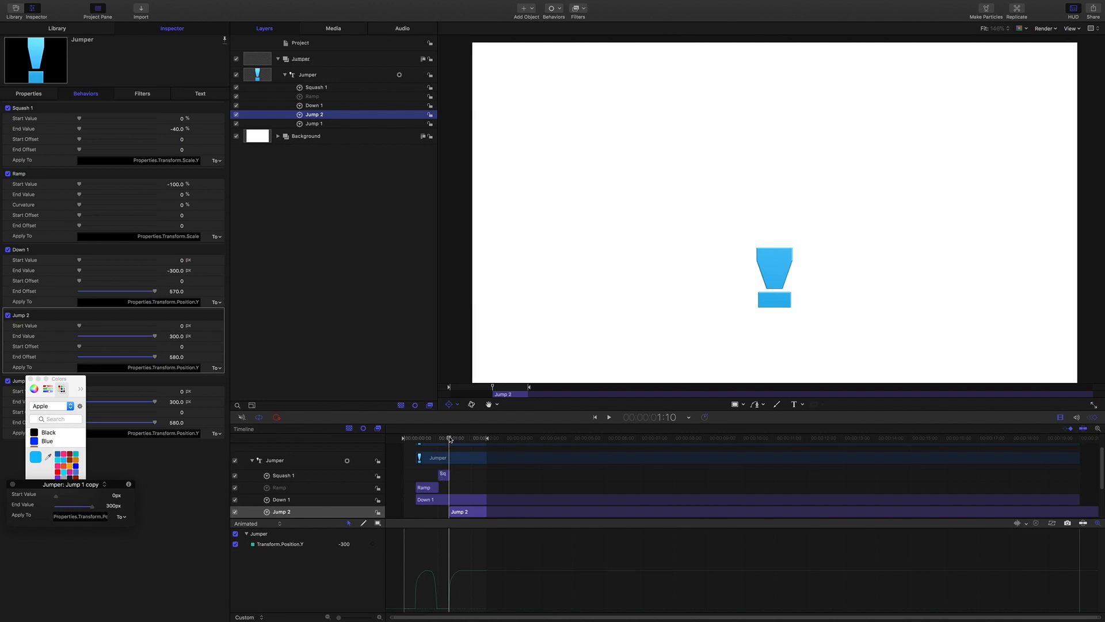
mouse_move(450, 439)
left_mouse_down()
mouse_move(470, 439)
mouse_move(440, 440)
mouse_move(461, 443)
left_mouse_up()
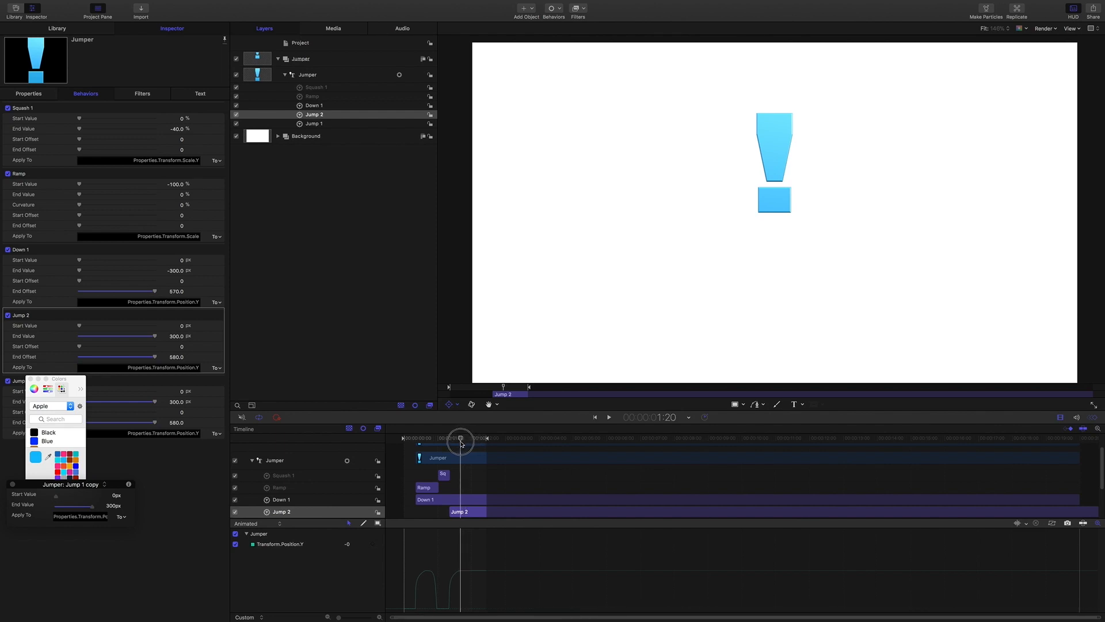
Duplicate the Down 1 behavior and rename the copy as Down 2.
left_click(319, 106)
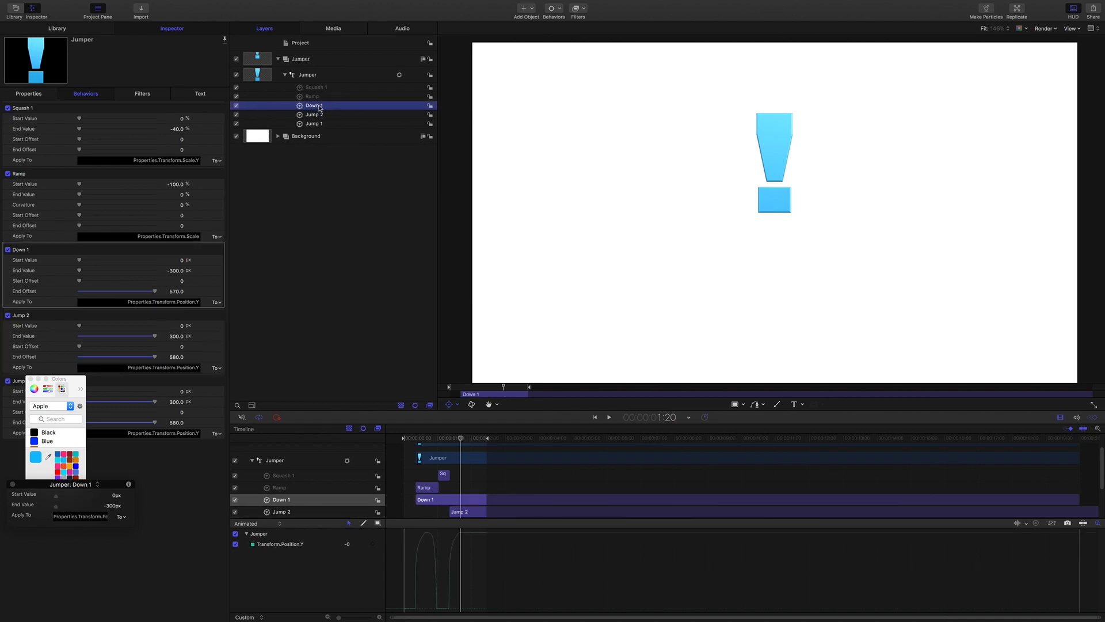
key("super+d")
left_click(320, 105)
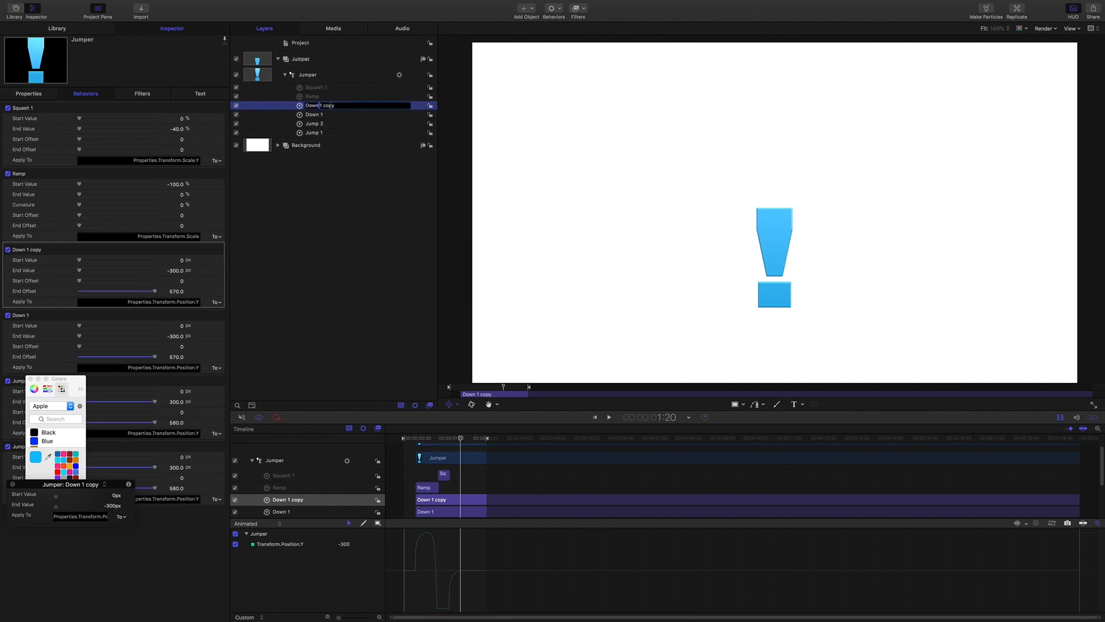
key("BackSpace")
key("BackSpace")
key("BackSpace")
type("2")
key("Return")
Move the Down 2 behavior so it starts at the playhead, 1:20.
left_click(350, 173)
left_click(321, 106)
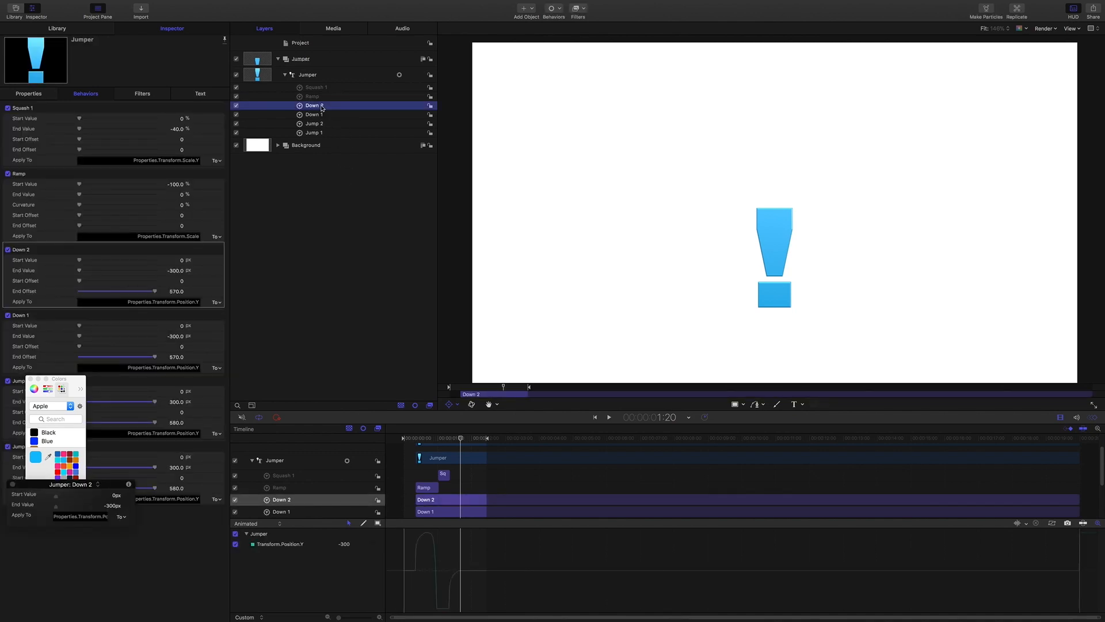
key("[")
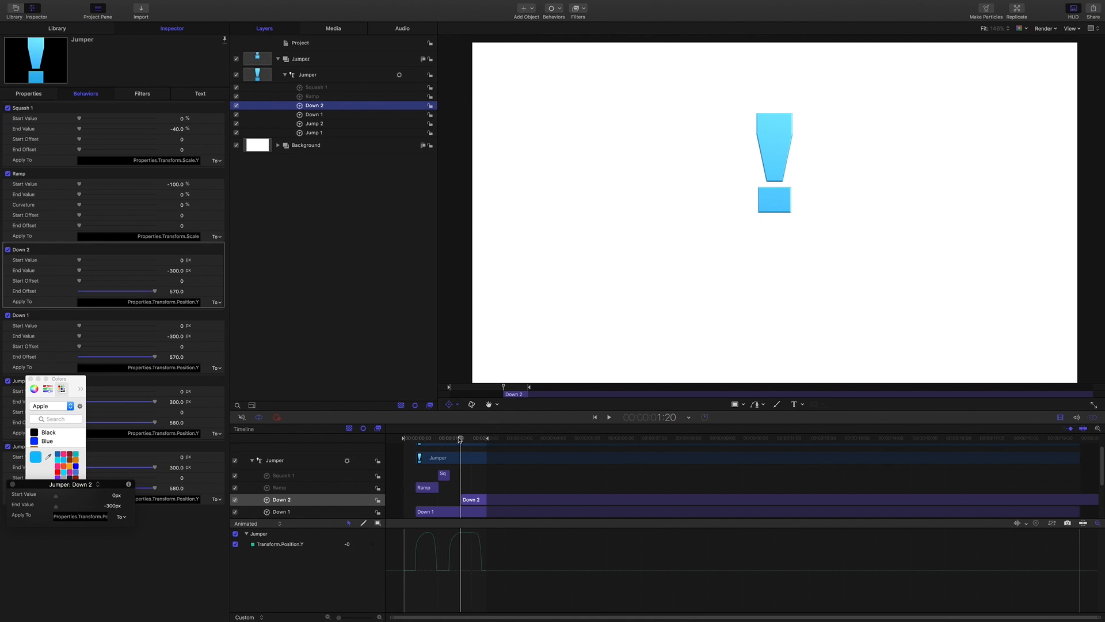
Play back and scrub through the second jump and fall to check its timing, leaving the playhead at 2:00.
mouse_move(461, 438)
left_mouse_down()
mouse_move(472, 438)
mouse_move(463, 437)
left_mouse_up()
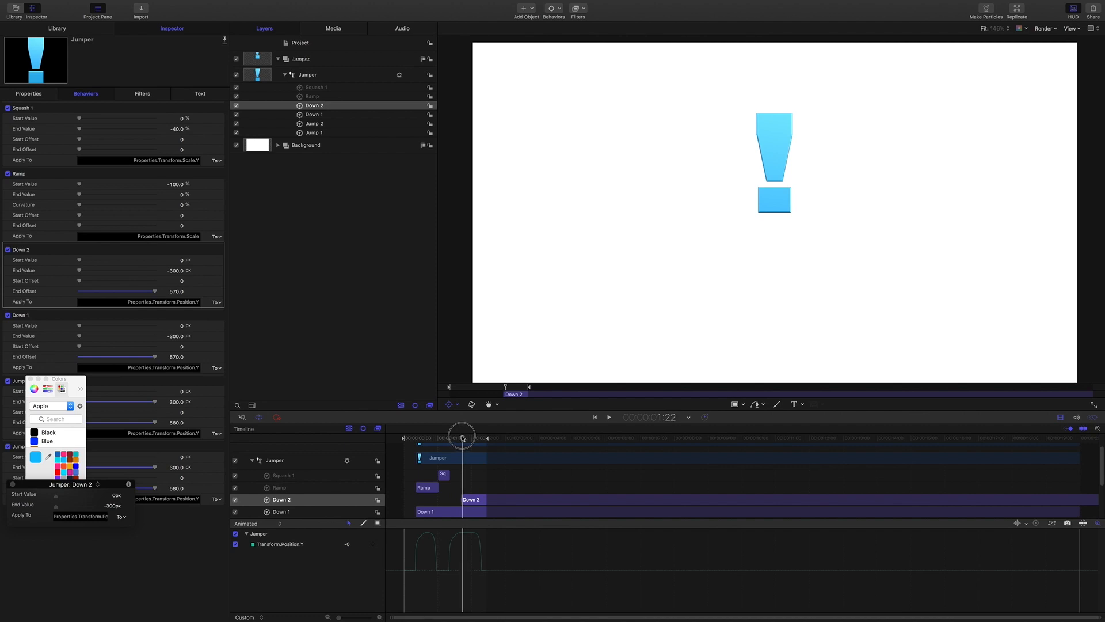
key("space")
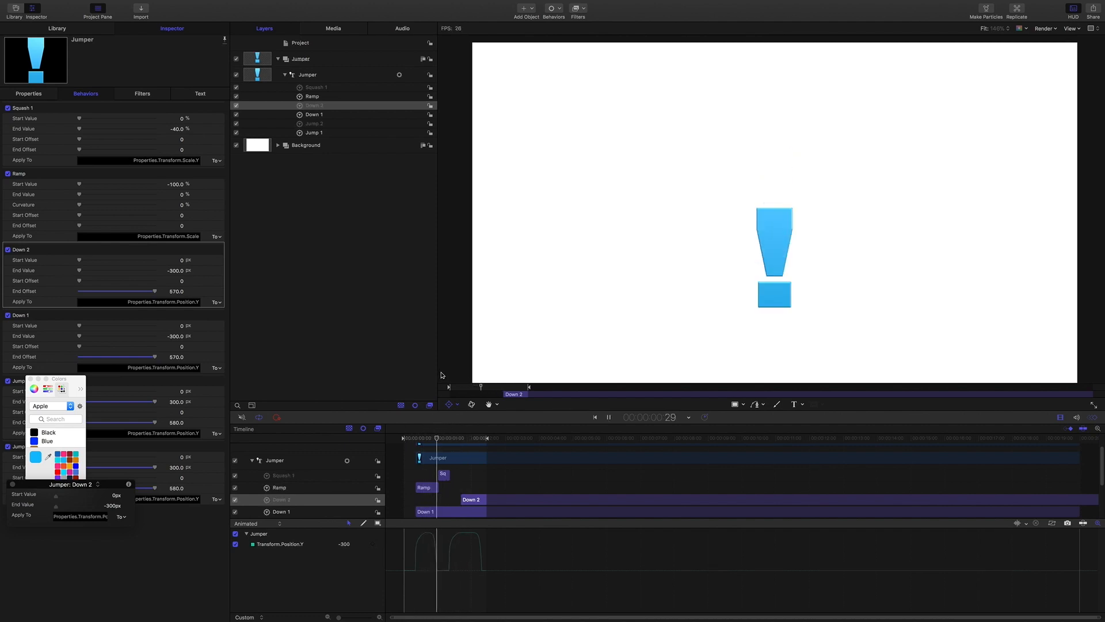
key("space")
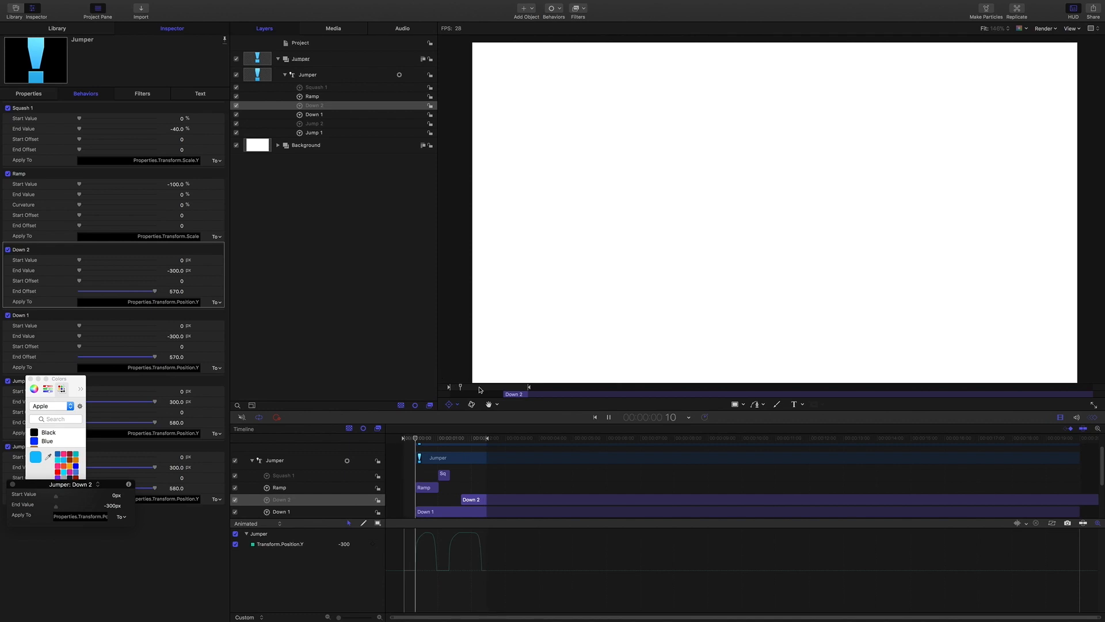
left_click_drag(413, 437, 452, 441)
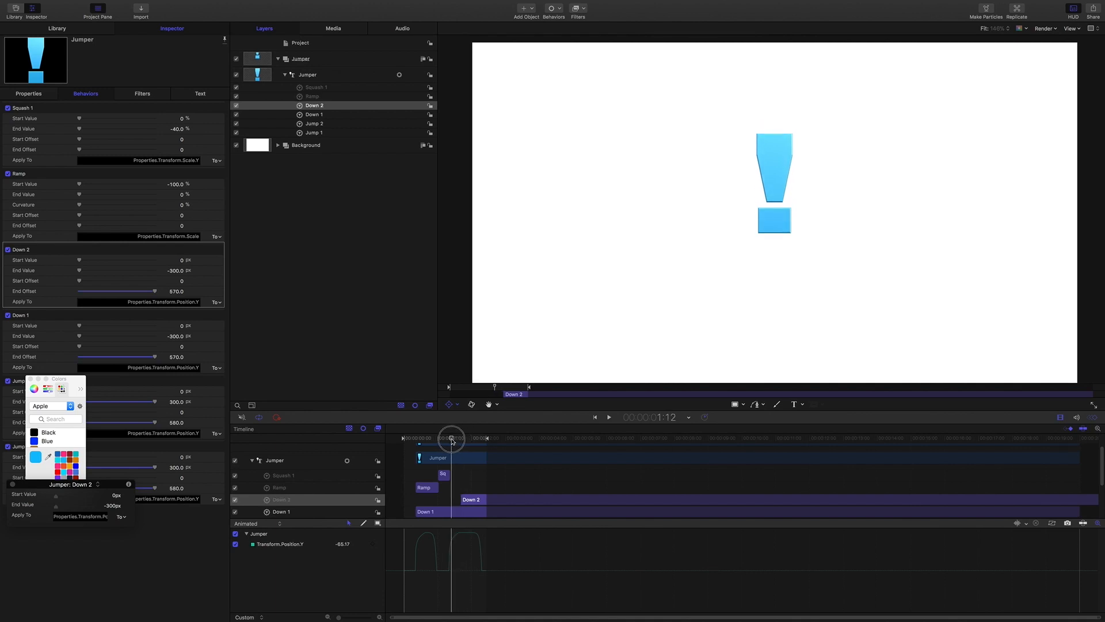
left_click_drag(452, 441, 490, 442)
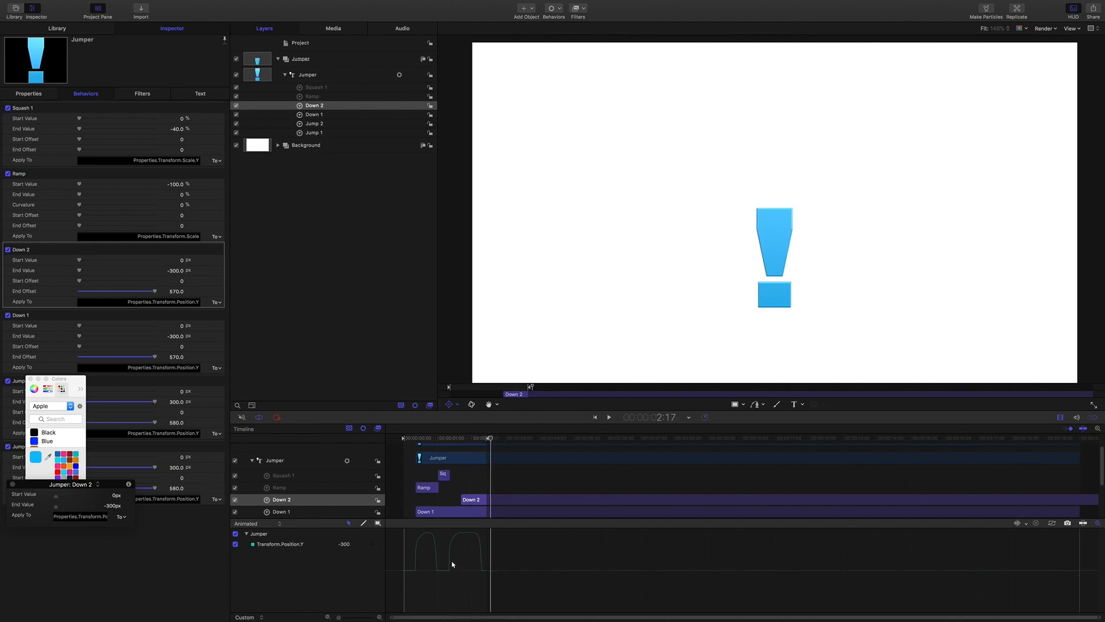
mouse_move(492, 442)
left_mouse_down()
mouse_move(446, 442)
mouse_move(486, 440)
mouse_move(471, 440)
left_mouse_up()
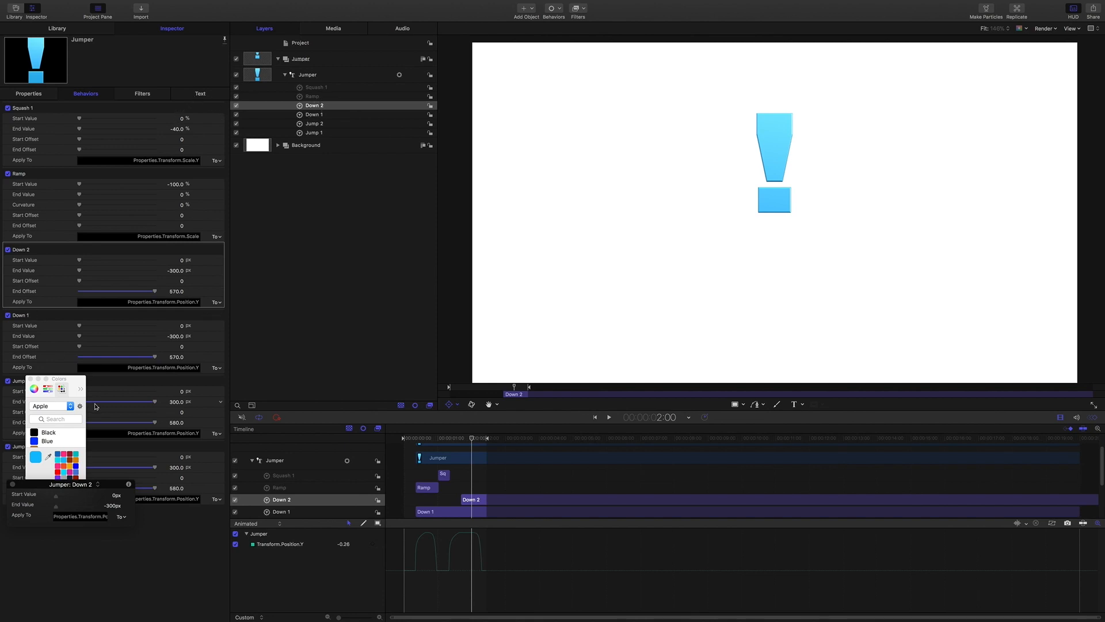
Move the Colors window clear of the behavior parameters and set the Down 2 behavior's end offset to 580.
left_click(80, 385)
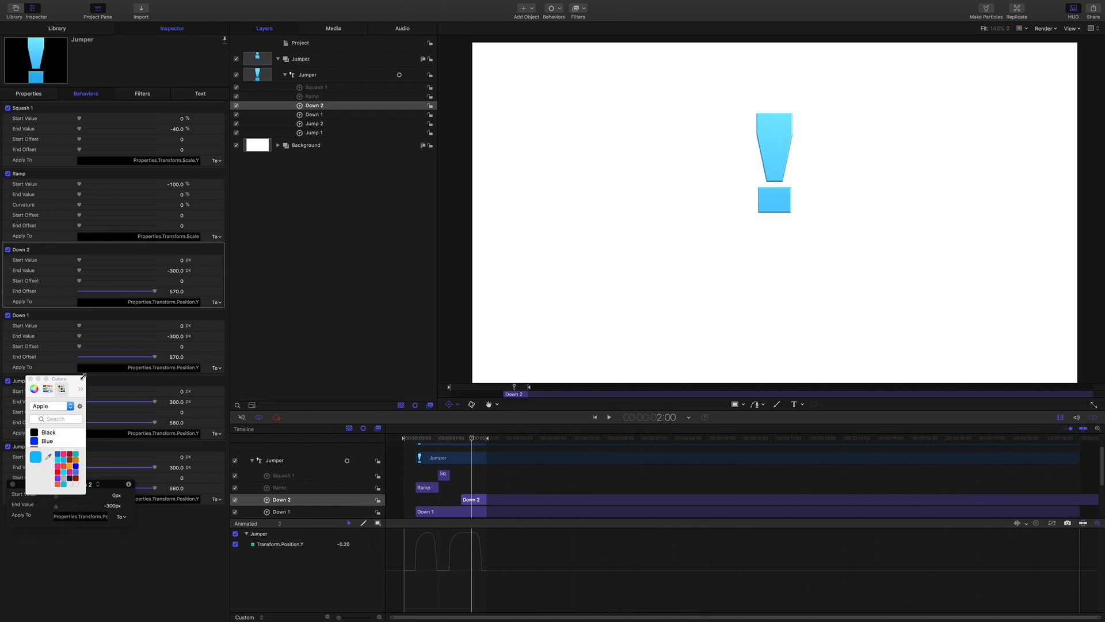
left_click_drag(72, 382, 81, 497)
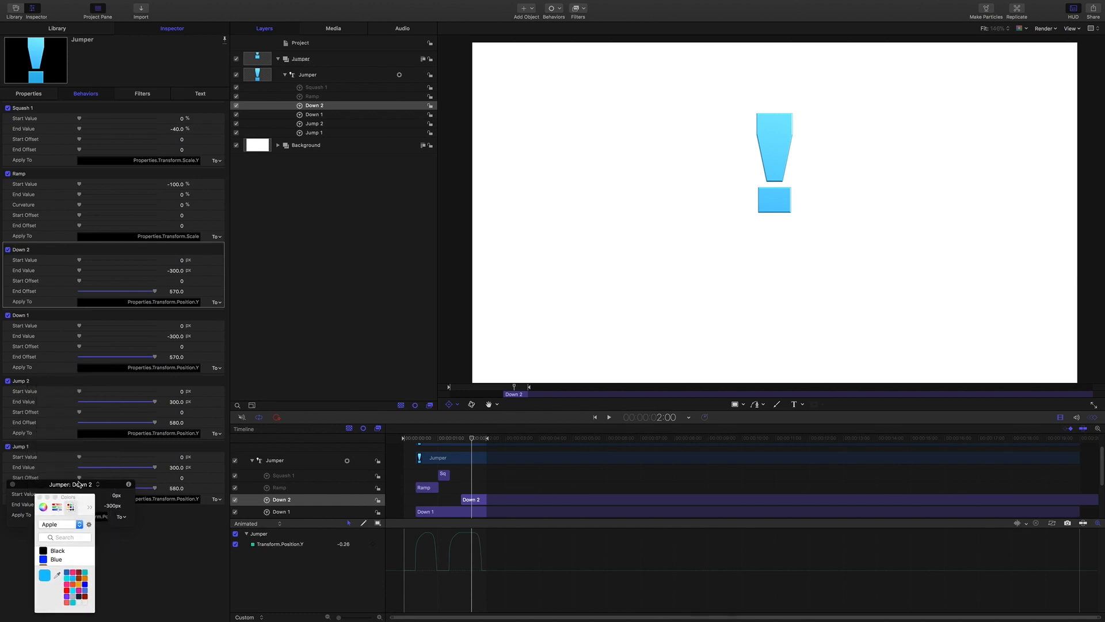
left_click_drag(176, 291, 176, 291)
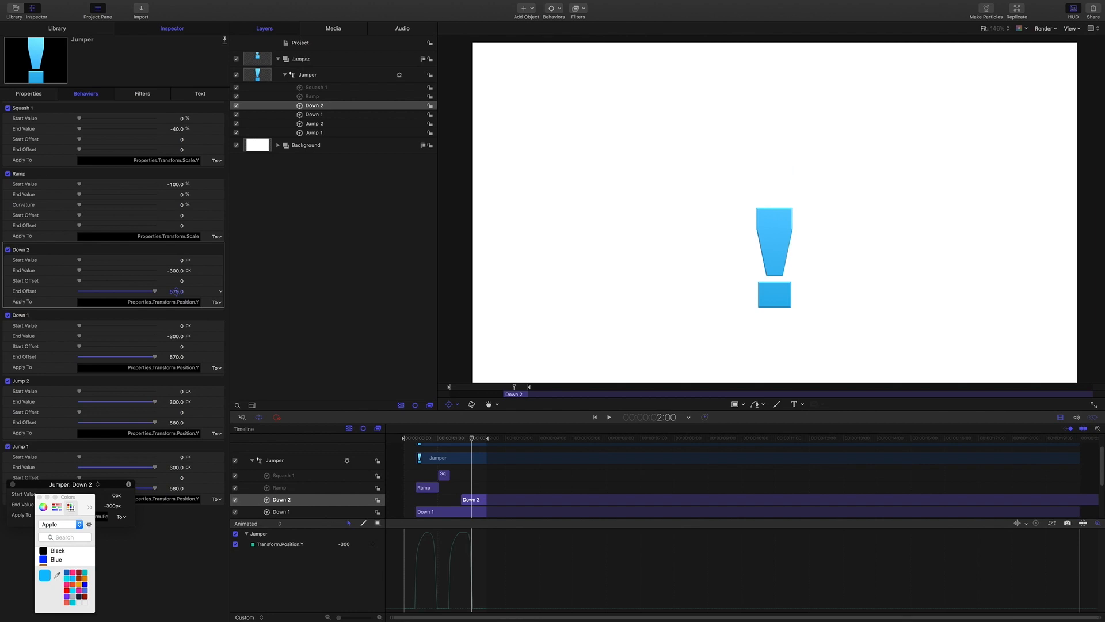
left_click(177, 292)
type("5")
key("Return")
Deselect everything and play the animation from the start to check the second landing.
left_click(472, 440)
key("Home")
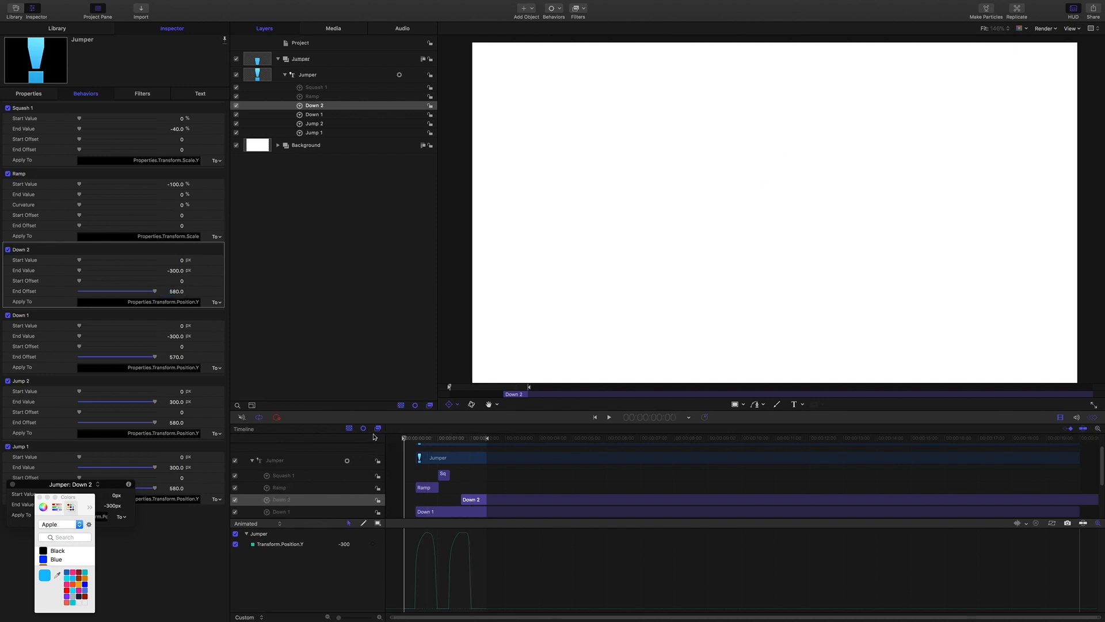
left_click(347, 286)
key("space")
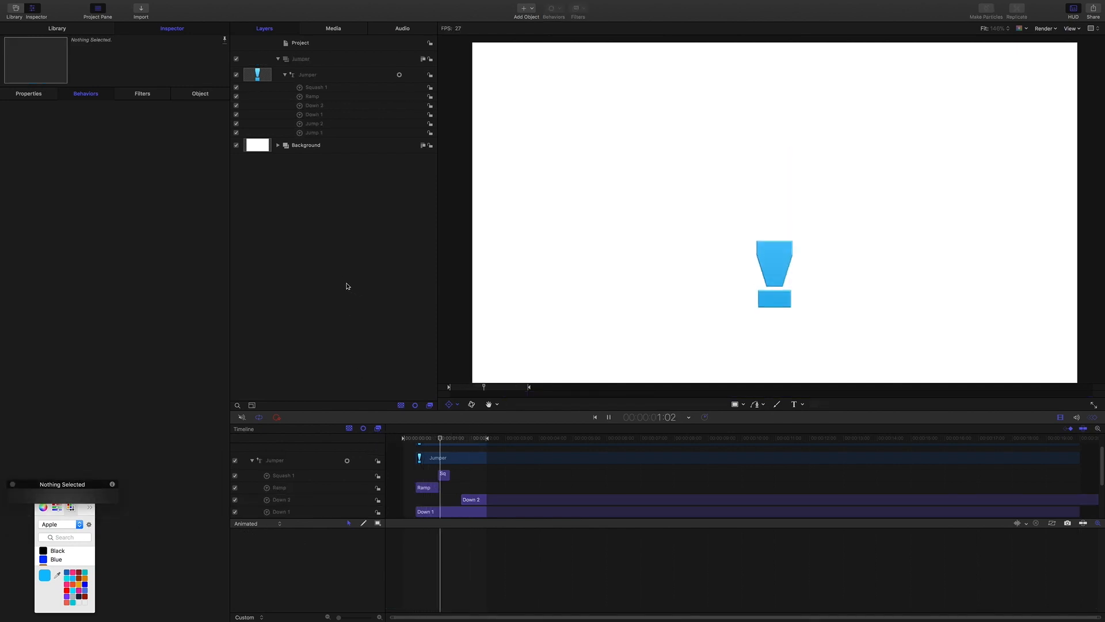
key("space")
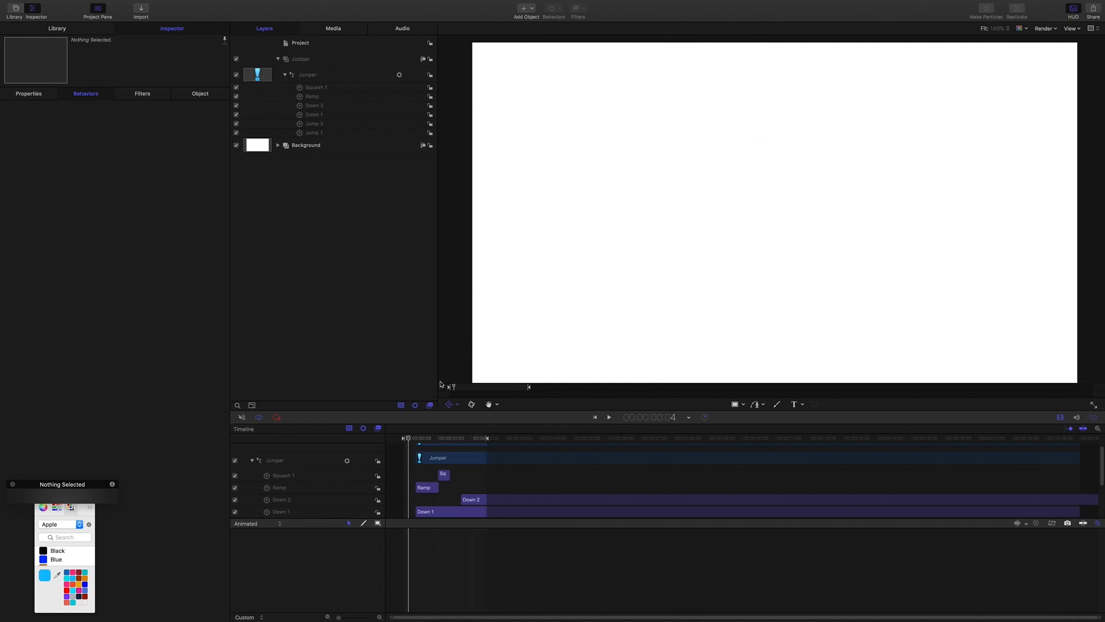
Duplicate the Squash 1 behavior and move the copy so it starts at 2:00.
left_click_drag(407, 437, 472, 438)
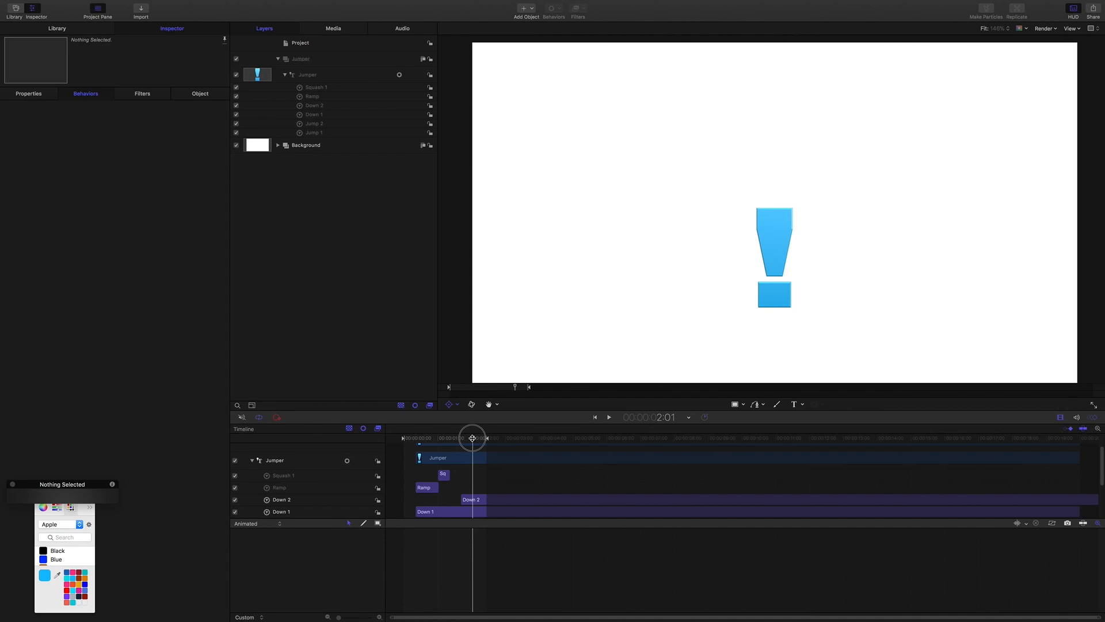
left_click_drag(473, 439, 472, 439)
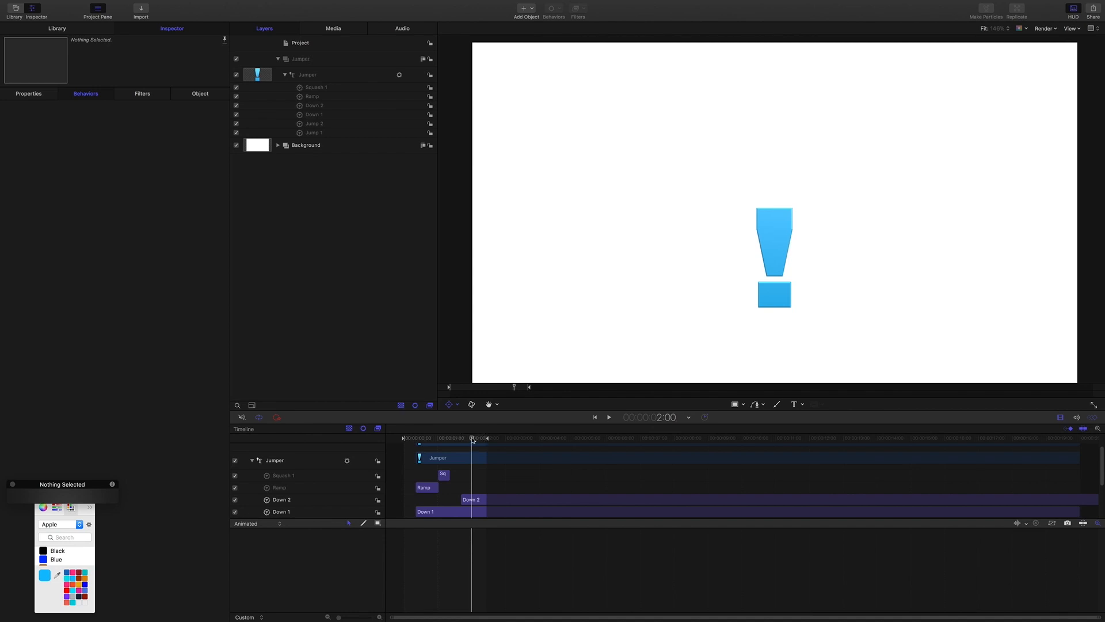
left_click(316, 88)
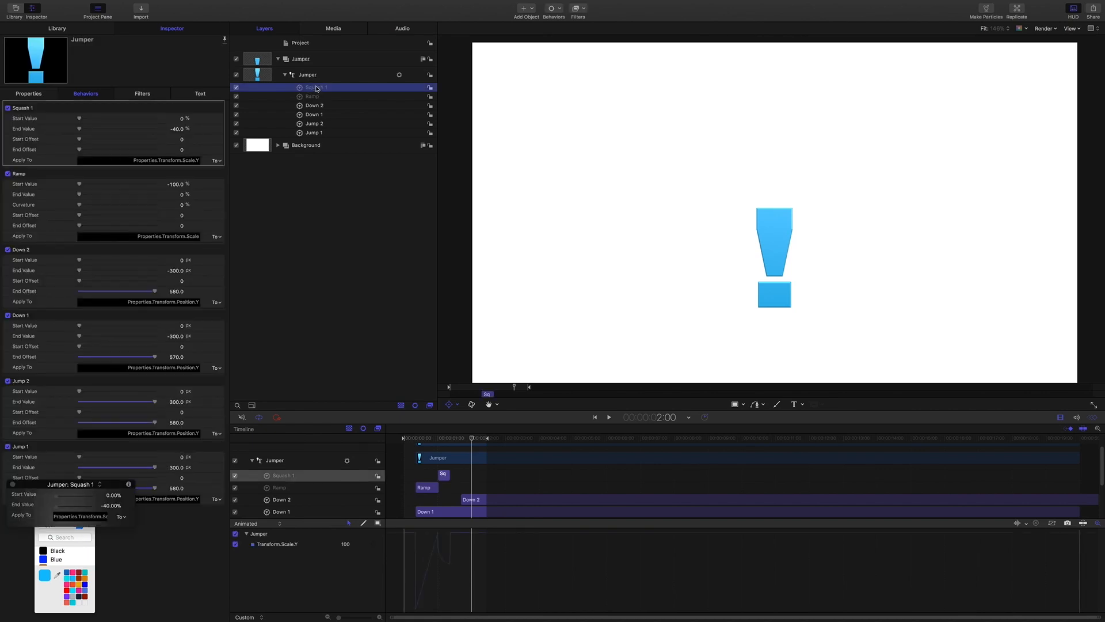
key("super+d")
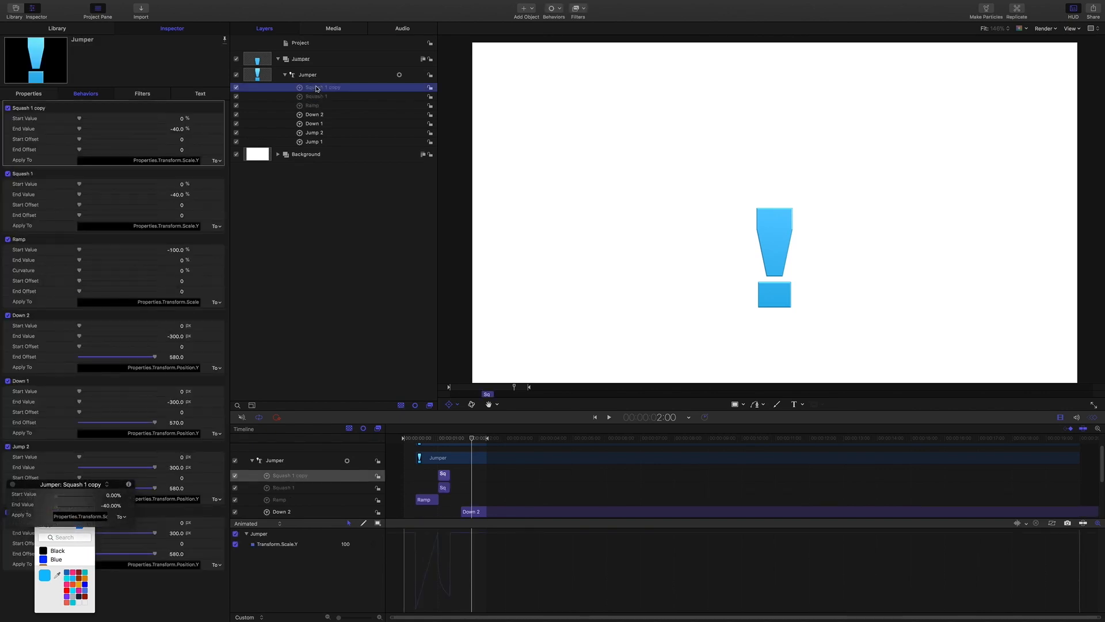
key("shift+bracketleft")
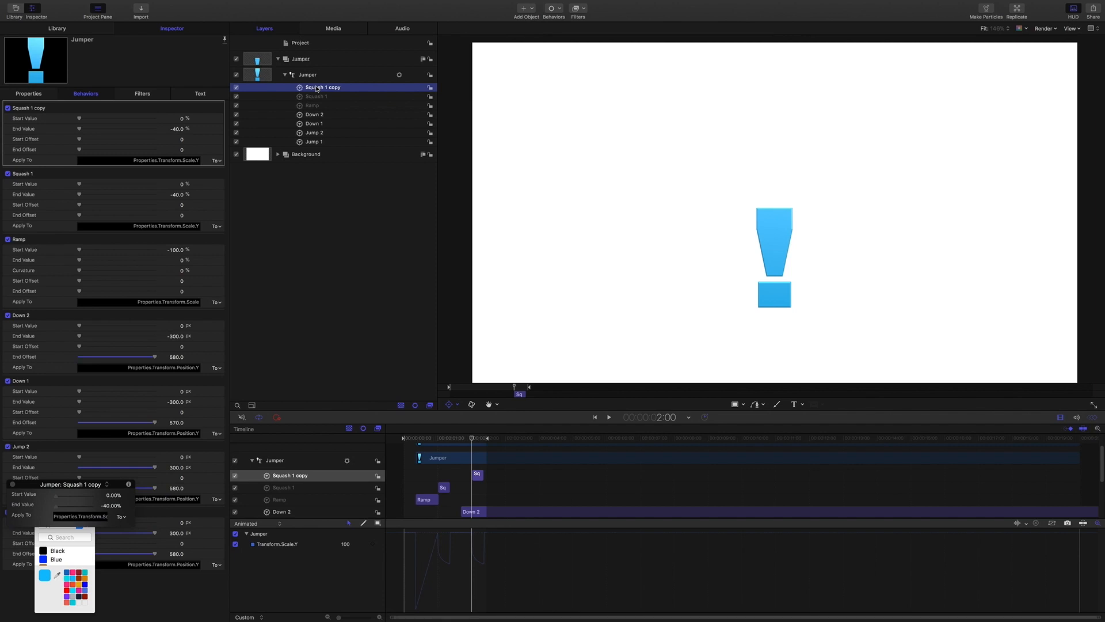
Rename the copied squash behavior as Squash 2.
double_click(316, 88)
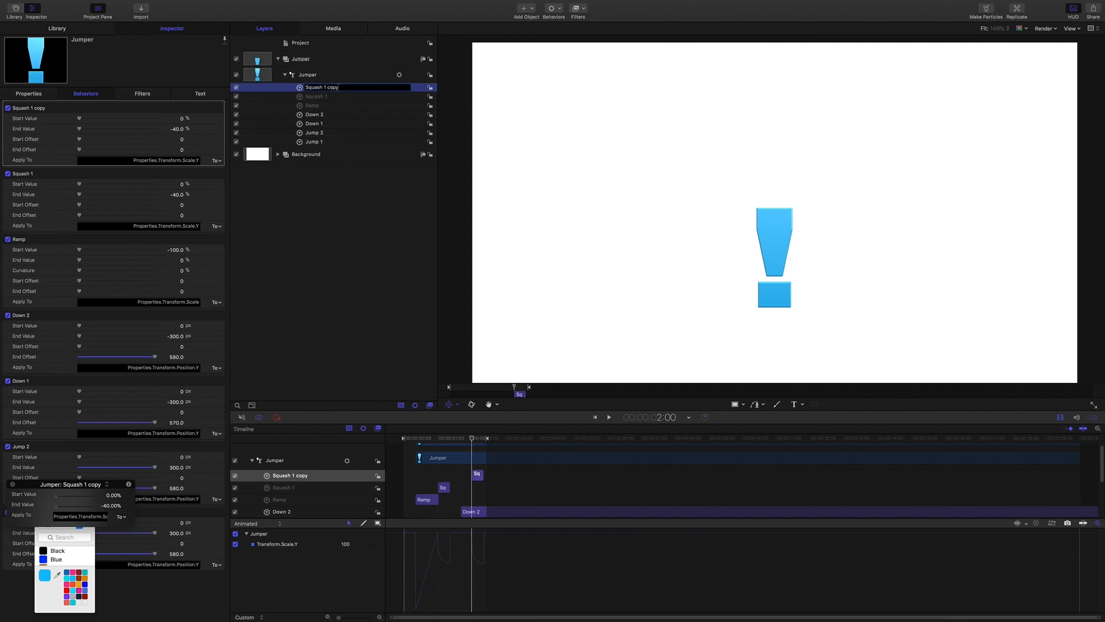
key("BackSpace")
key("BackSpace")
type("2")
key("Return")
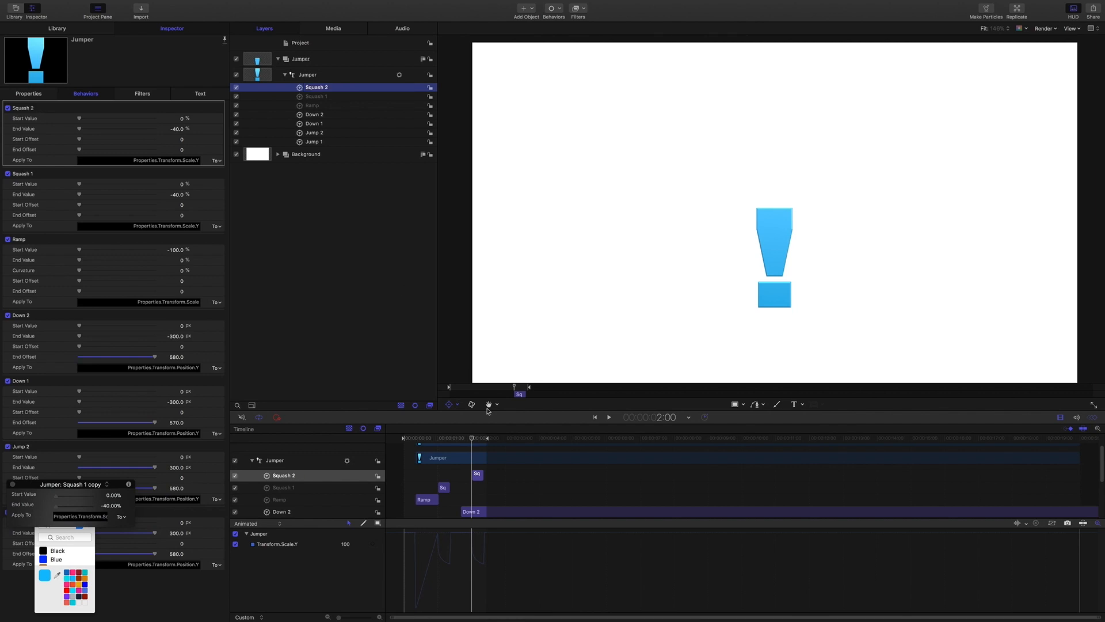
Extend the play range's out point past the four-second mark and play back the animation with the second squash.
left_click_drag(488, 439, 569, 440)
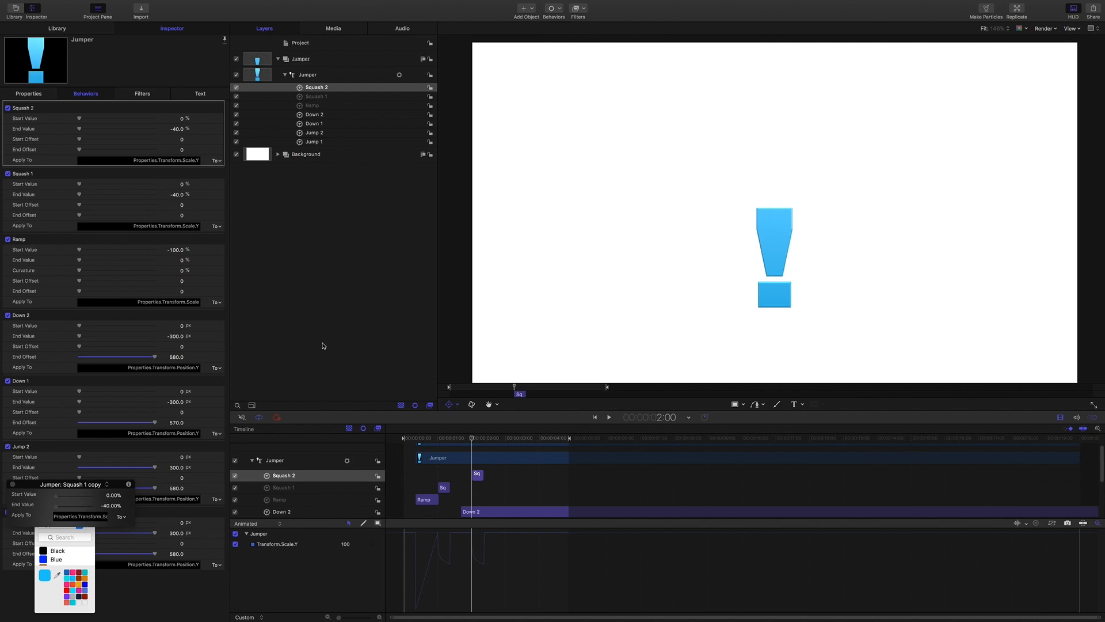
key("space")
key("space")
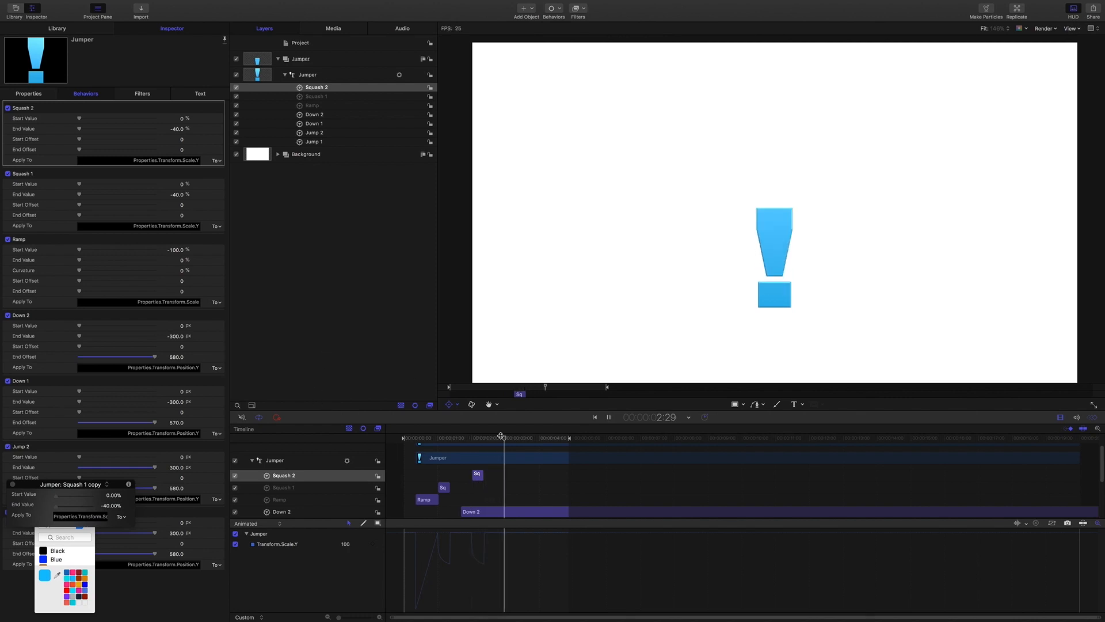
key("space")
left_click(319, 346)
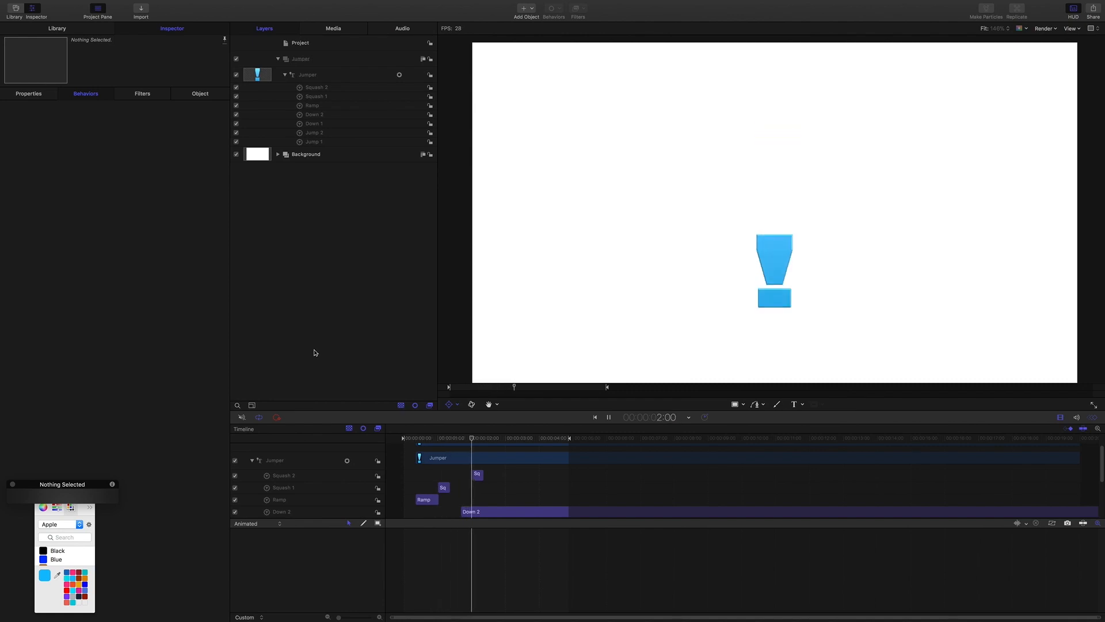
key("space")
Duplicate the Jump 2 behavior and move the copy so it starts at 2:10, the end of Squash 2.
left_click_drag(490, 438, 482, 437)
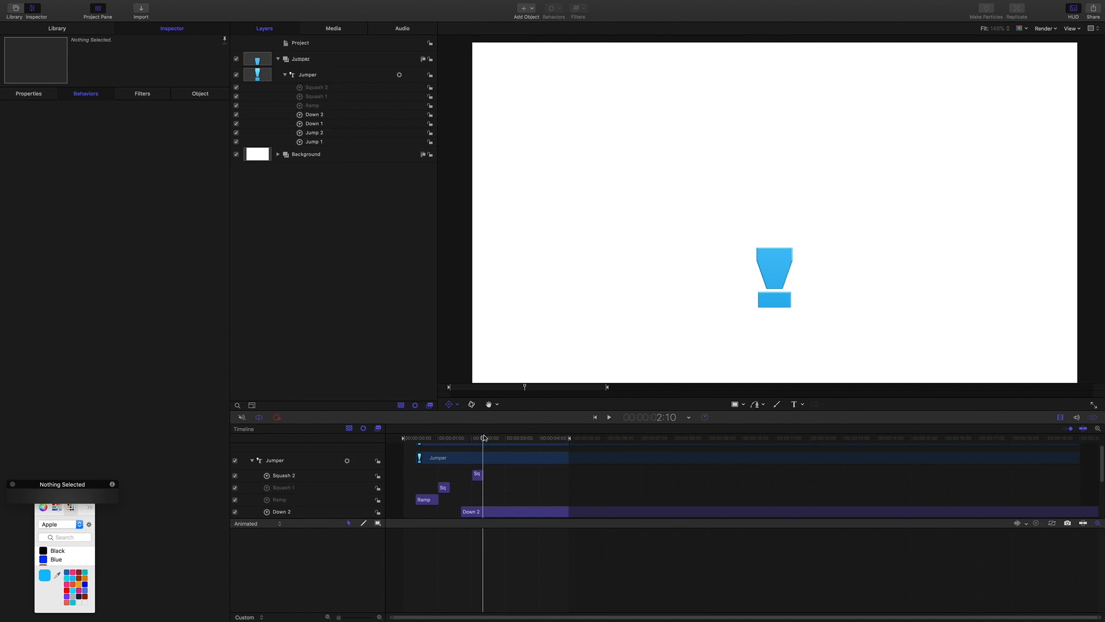
left_click(315, 133)
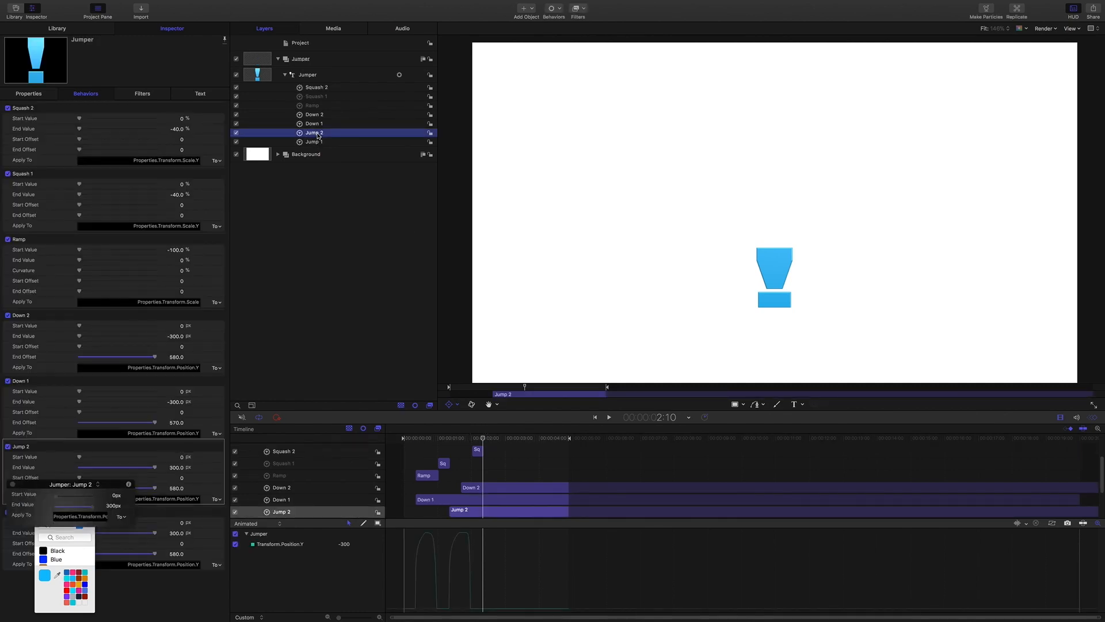
key("super+d")
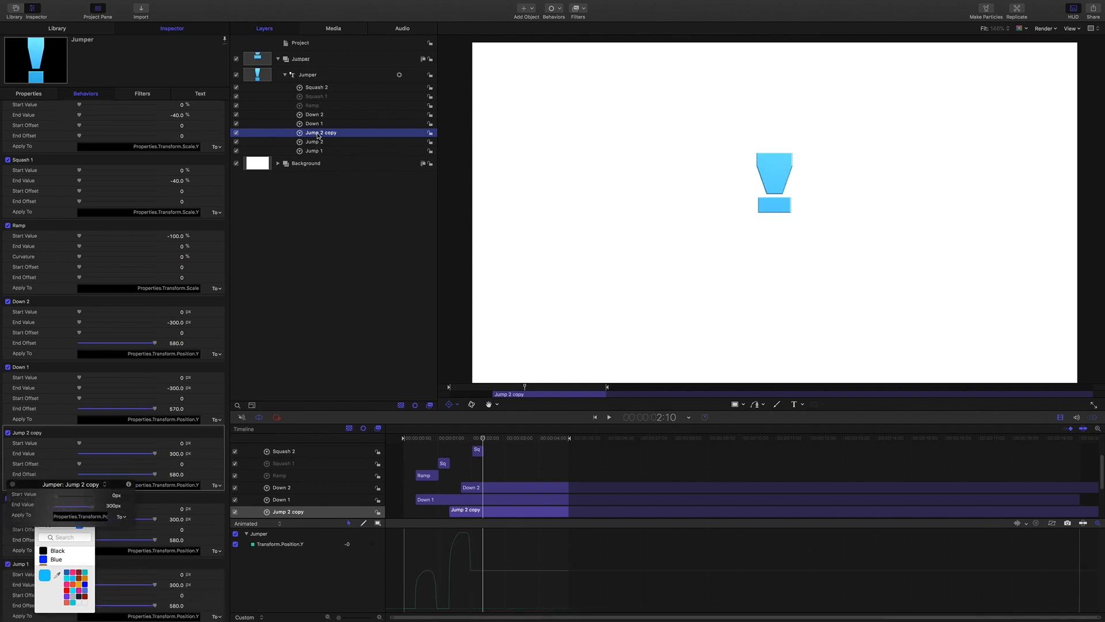
key("shift+bracketleft")
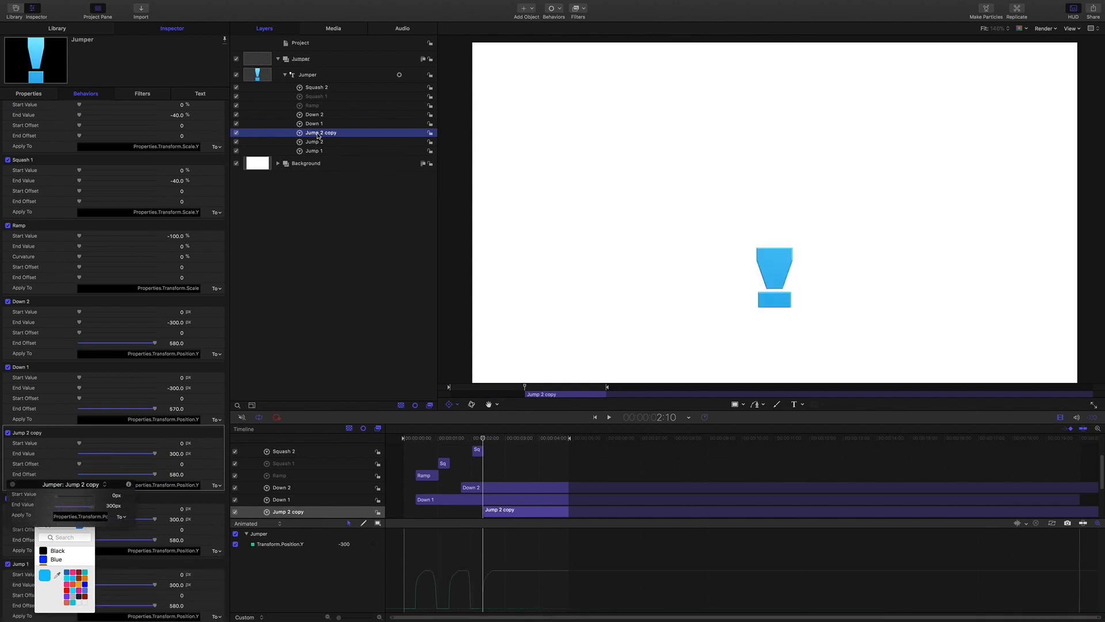
Duplicate the Down 2 behavior and move the copy so it starts at 2:20.
mouse_move(483, 439)
left_mouse_down()
mouse_move(505, 440)
mouse_move(479, 439)
mouse_move(494, 440)
left_mouse_up()
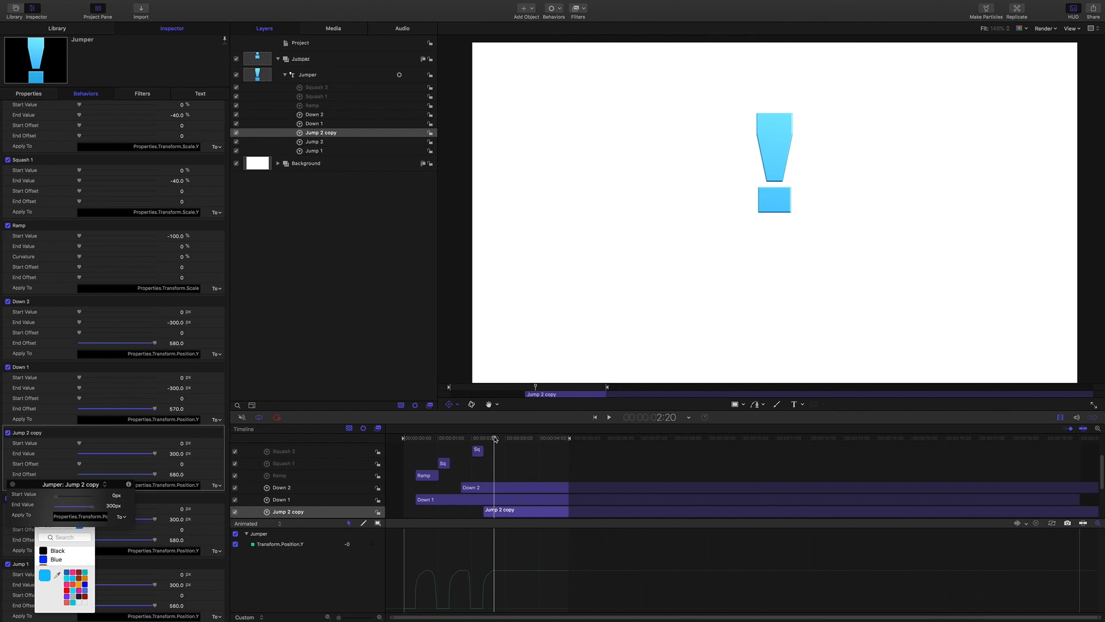
left_click(314, 115)
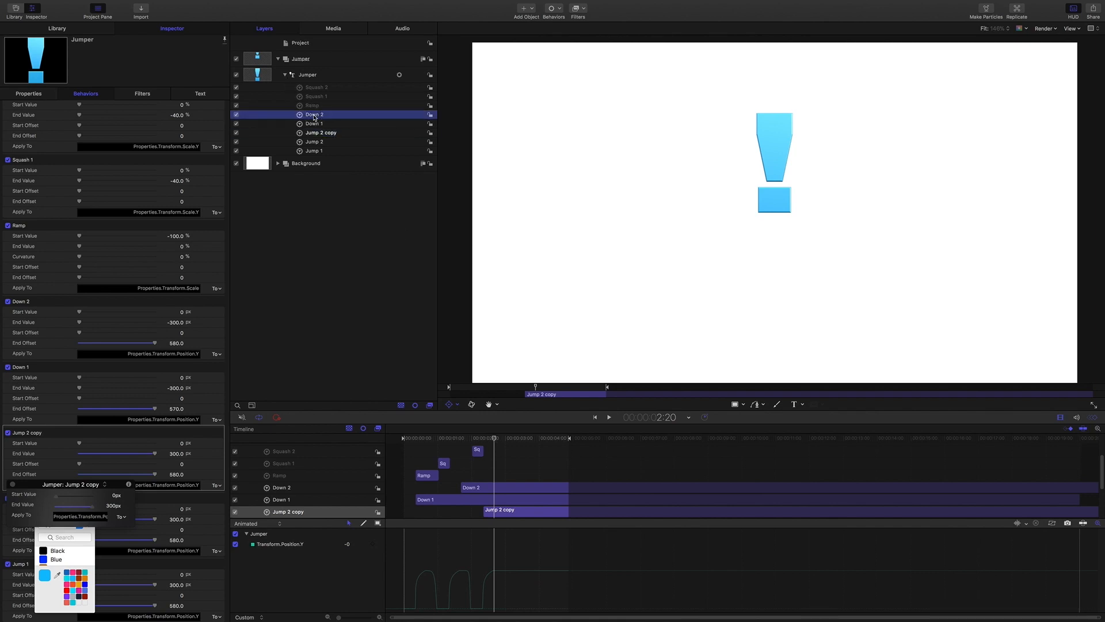
key("super+d")
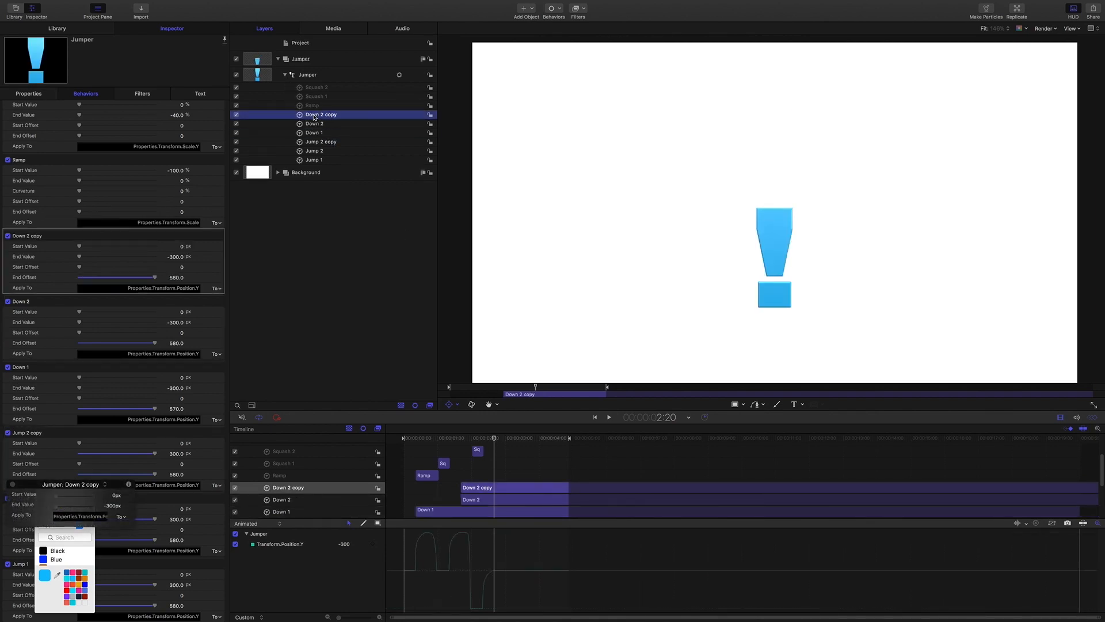
key("shift+[")
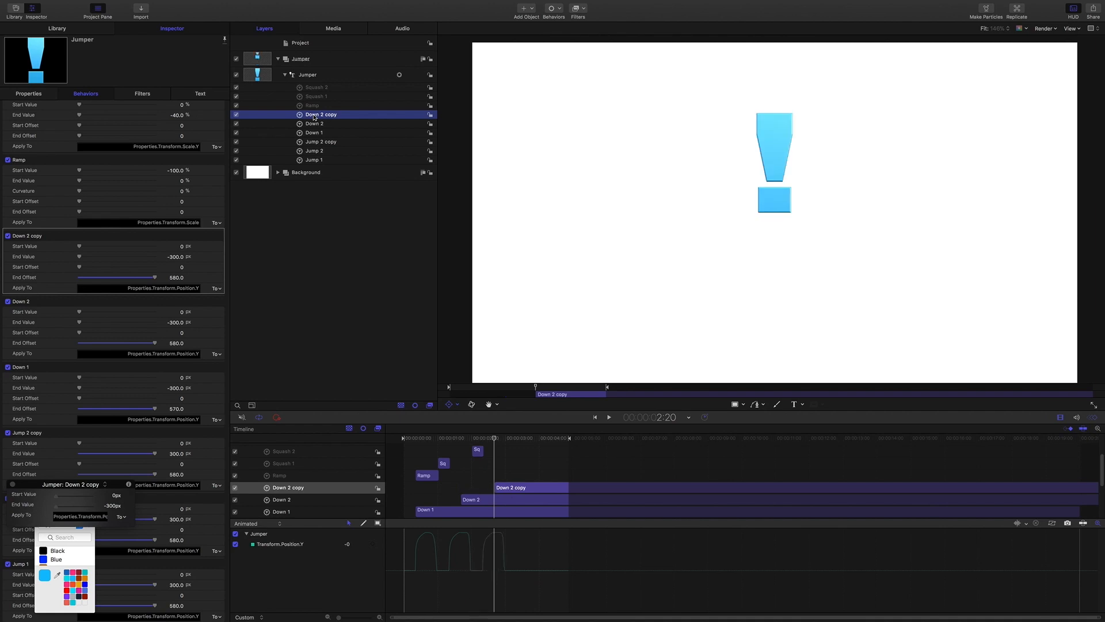
Play back the animation from the beginning to check the third jump and landing.
left_click(495, 438)
left_click_drag(495, 441, 406, 437)
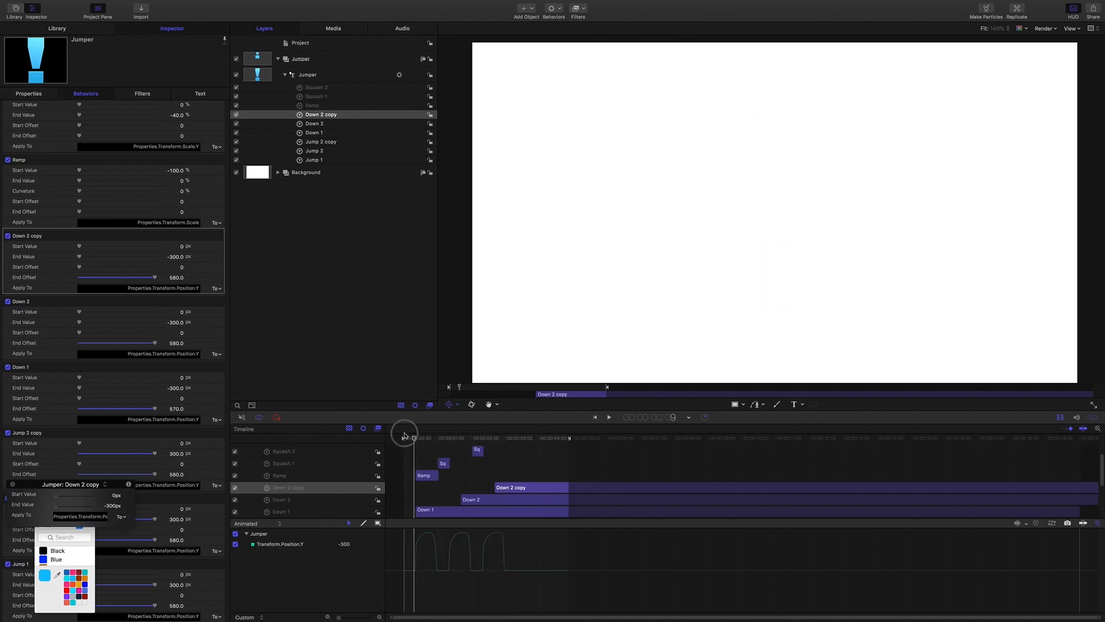
left_click(340, 296)
key("space")
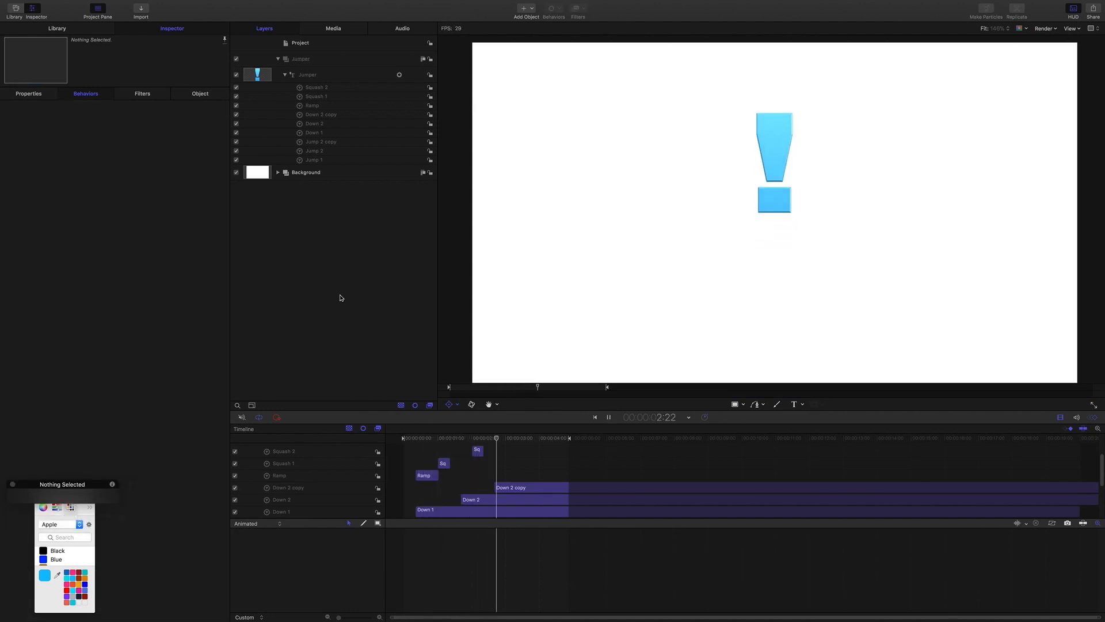
key("space")
Examine the Jumper text layer's Y position frame by frame between 2:18 and 2:20.
left_click_drag(532, 445, 492, 434)
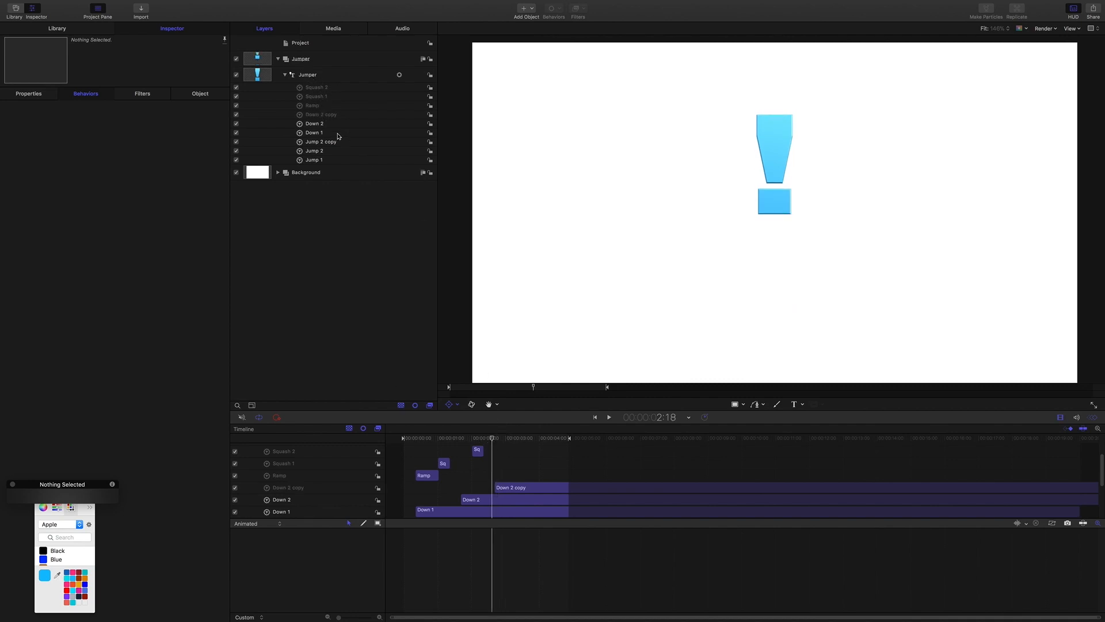
left_click(313, 76)
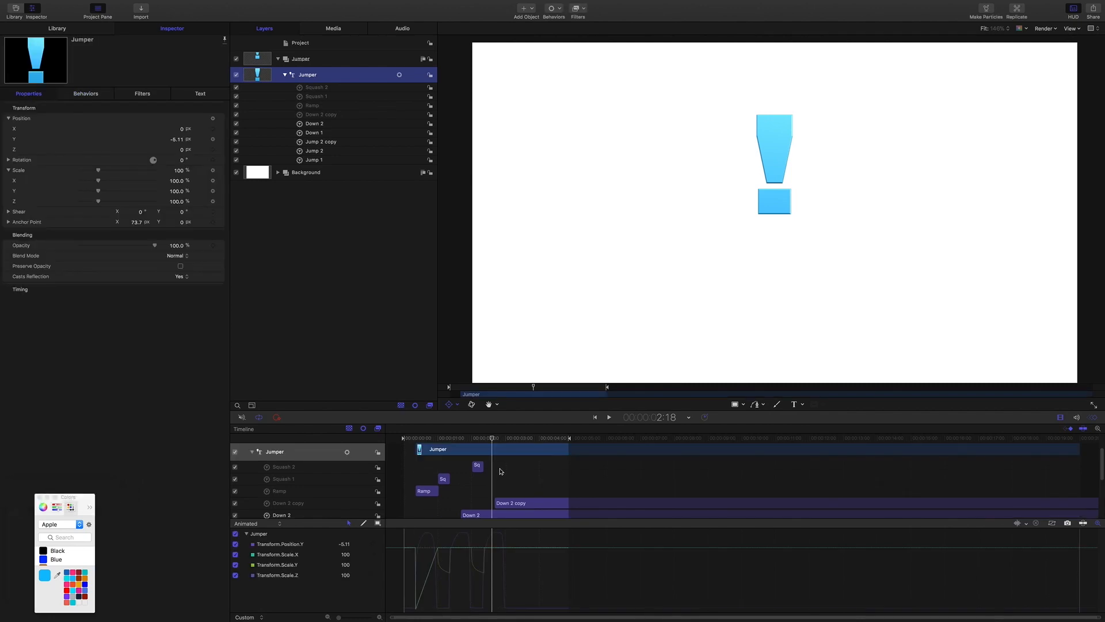
mouse_move(492, 438)
left_mouse_down()
mouse_move(476, 439)
mouse_move(495, 440)
left_mouse_up()
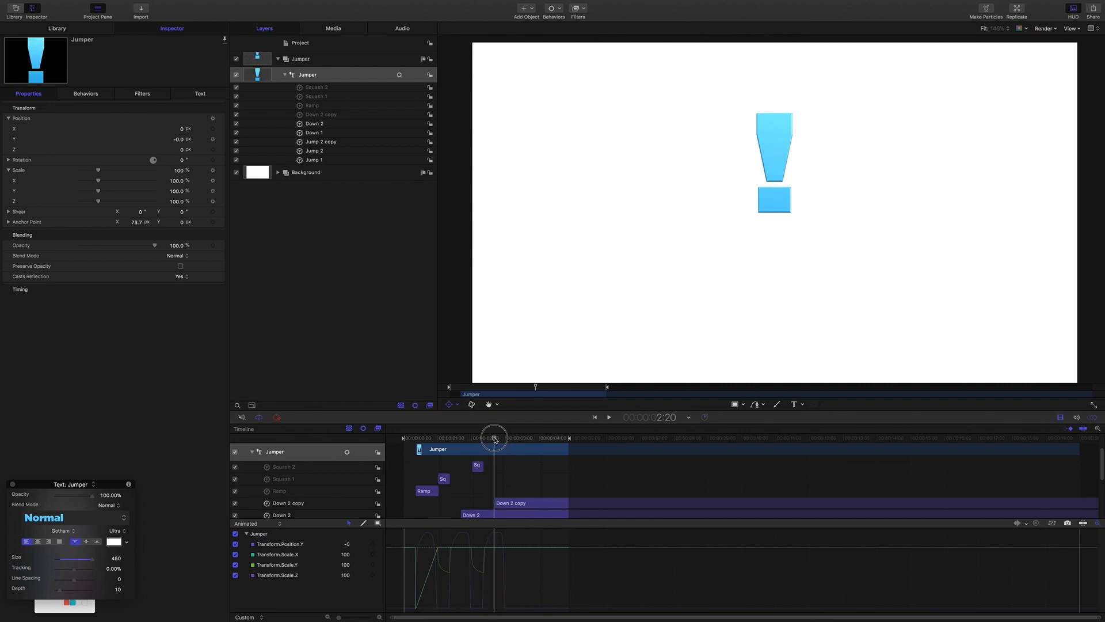
left_click_drag(495, 439, 493, 441)
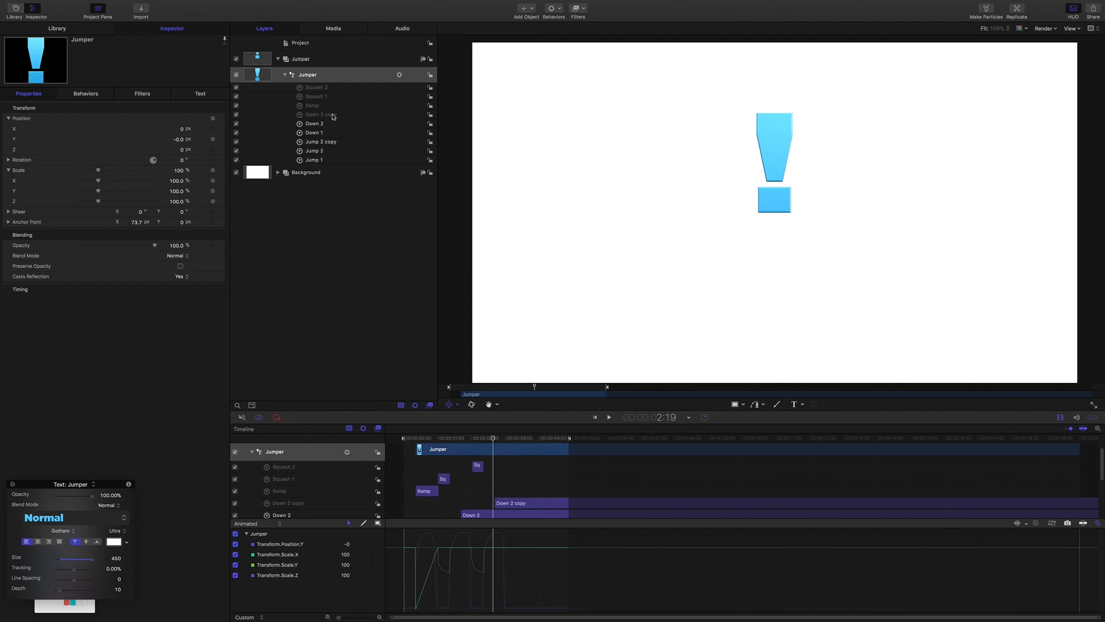
Rename the copied jump behavior as Jump 3.
double_click(334, 142)
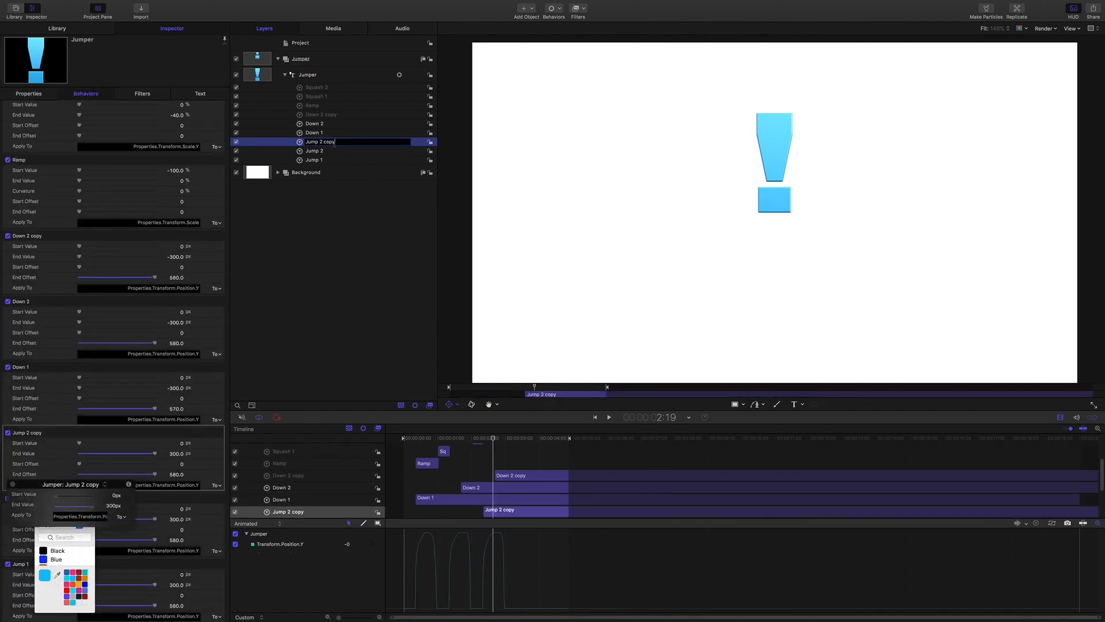
key("BackSpace")
key("BackSpace")
key("BackSpace")
type("3")
key("Return")
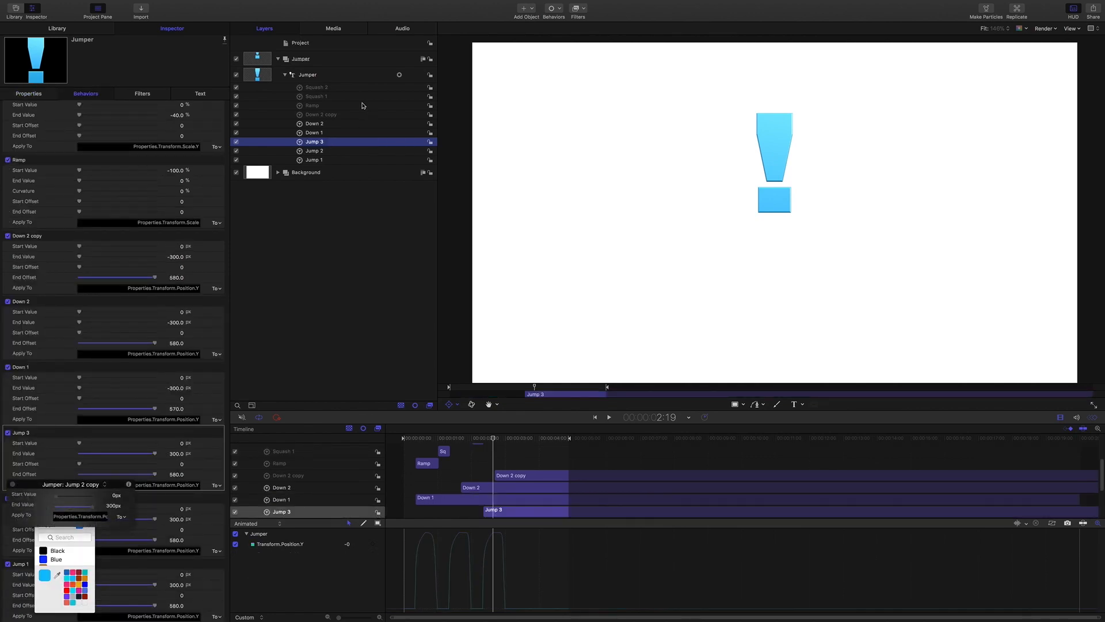
Rename the copied Down 2 behavior as Down 3 and move its start to 2:19.
left_click(331, 117)
double_click(331, 117)
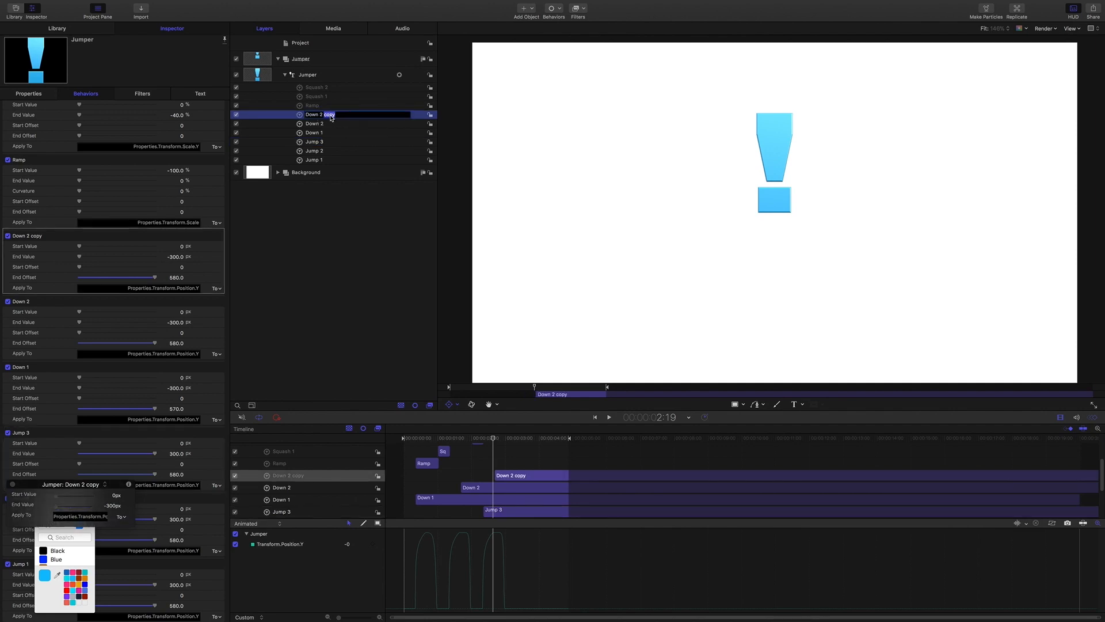
key("BackSpace")
key("BackSpace")
key("BackSpace")
key("BackSpace")
key("BackSpace")
type("3")
key("Return")
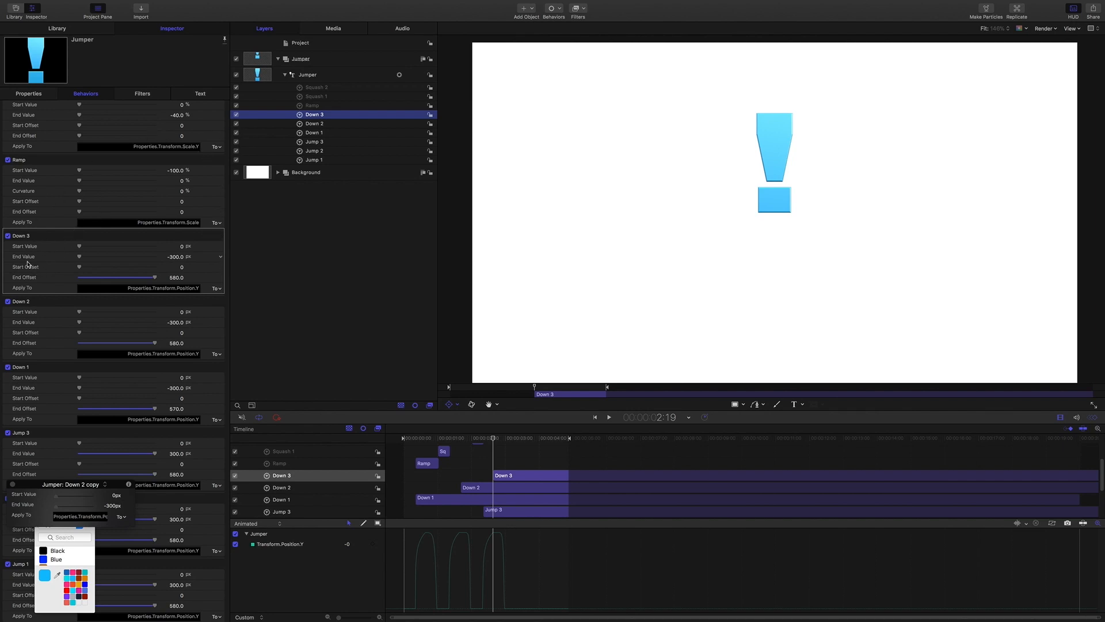
Set the Down 3 behavior's Start Offset to -6.2 and scrub through the third landing.
left_click(182, 268)
left_click_drag(182, 268, 179, 268)
left_click(499, 441)
left_click_drag(503, 441, 511, 442)
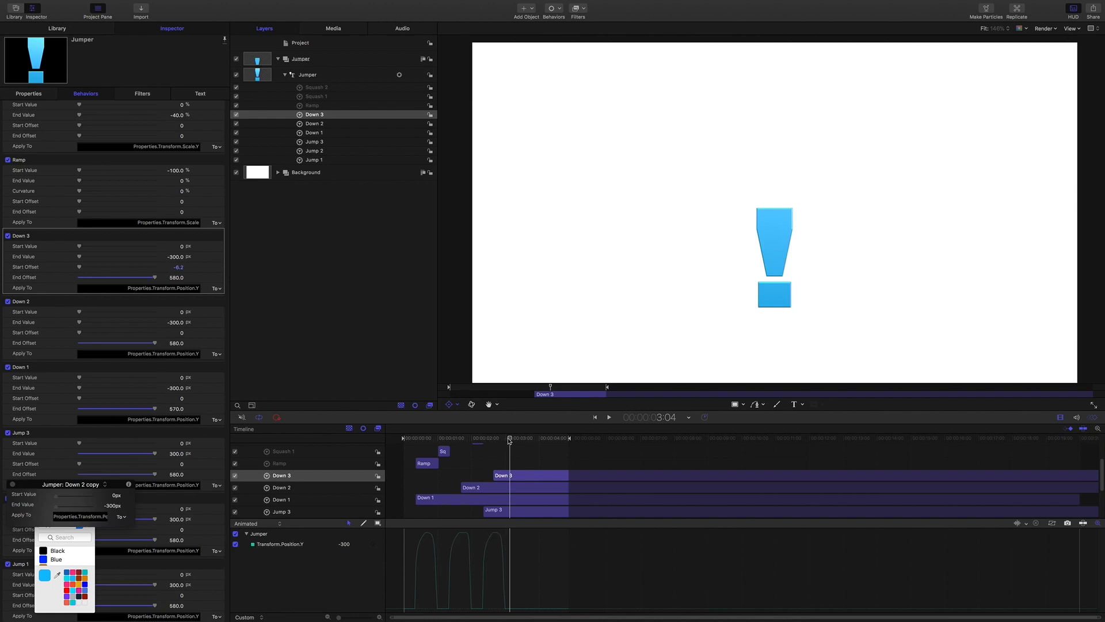
Play back the full animation and scrub through the Down 3 landing from 2:25 to 3:02.
left_click_drag(509, 438, 343, 449)
left_click(357, 314)
key("space")
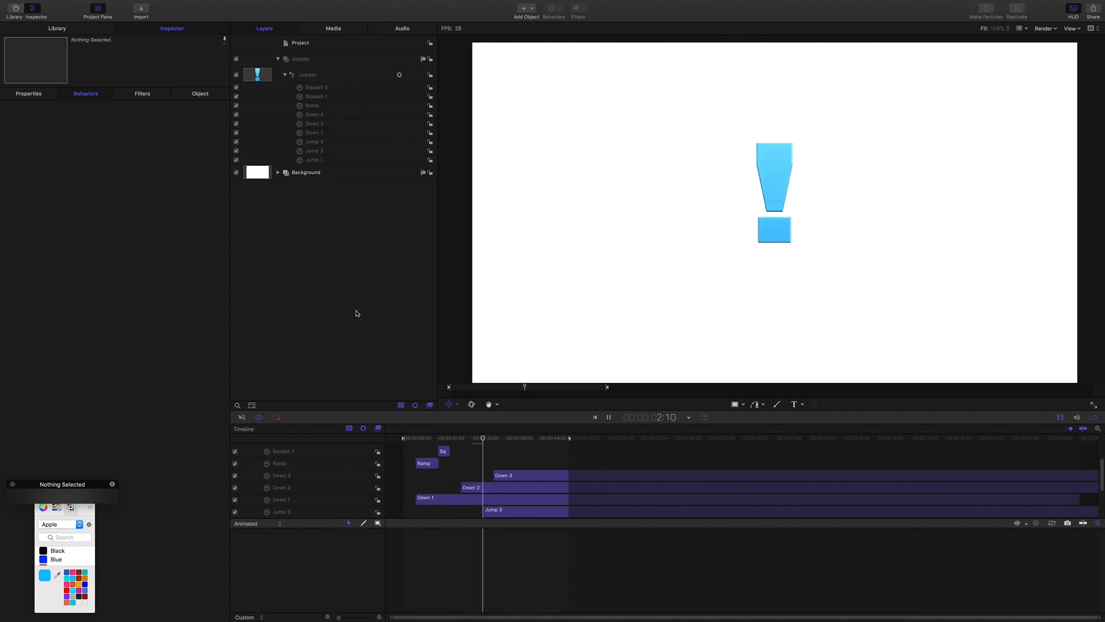
key("space")
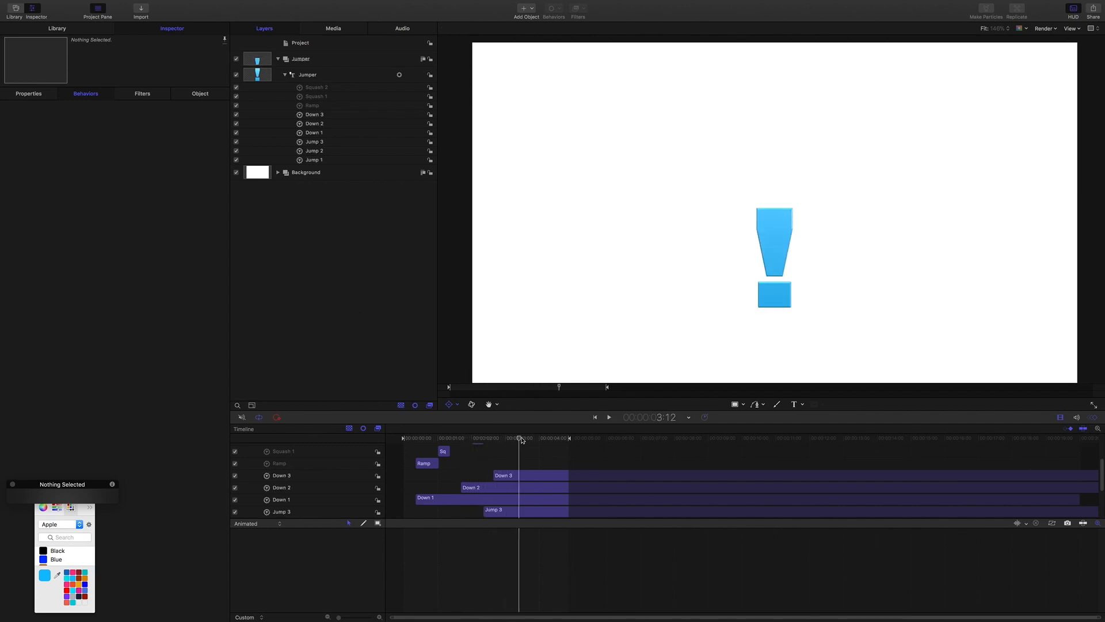
left_click_drag(521, 440, 500, 439)
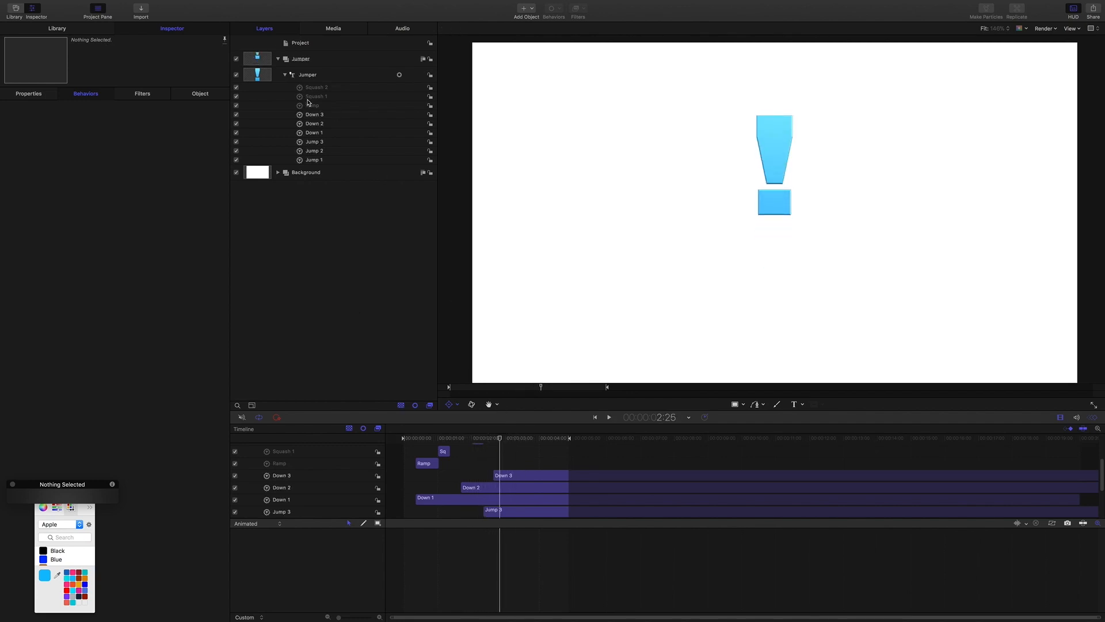
left_click(316, 115)
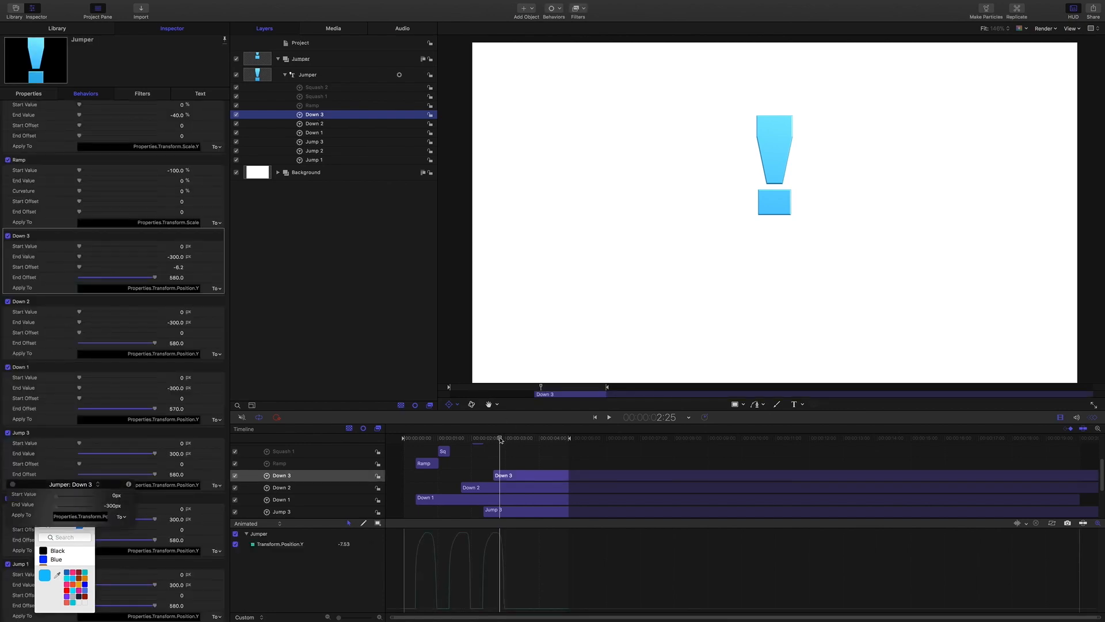
mouse_move(500, 439)
left_mouse_down()
mouse_move(458, 437)
mouse_move(508, 442)
left_mouse_up()
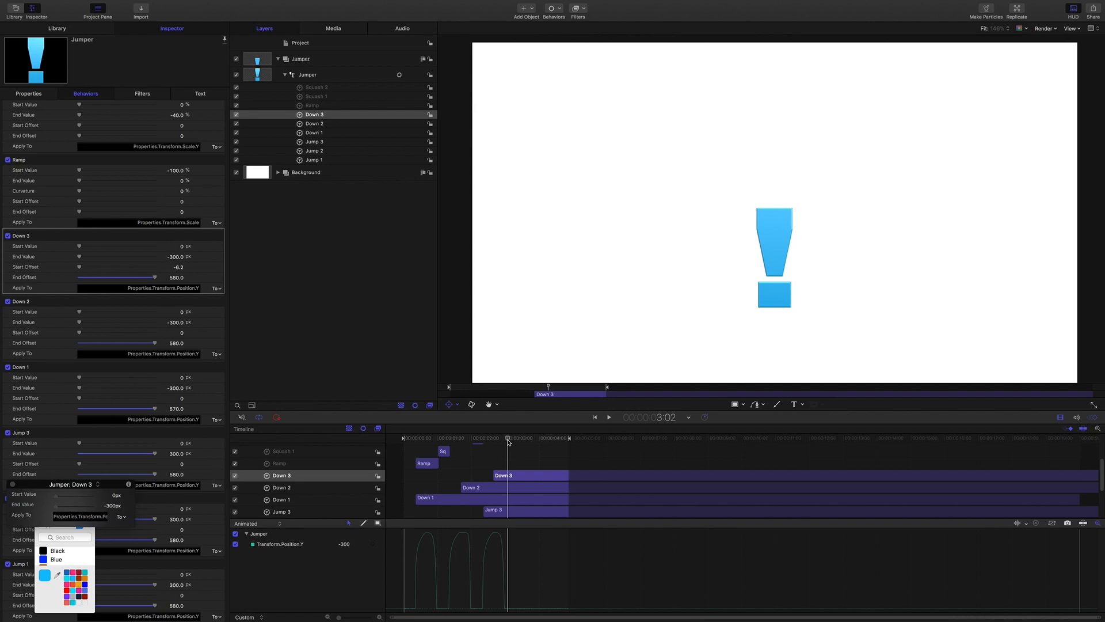
Create a new group above the Jumper group and name it Shadow.
left_click(343, 249)
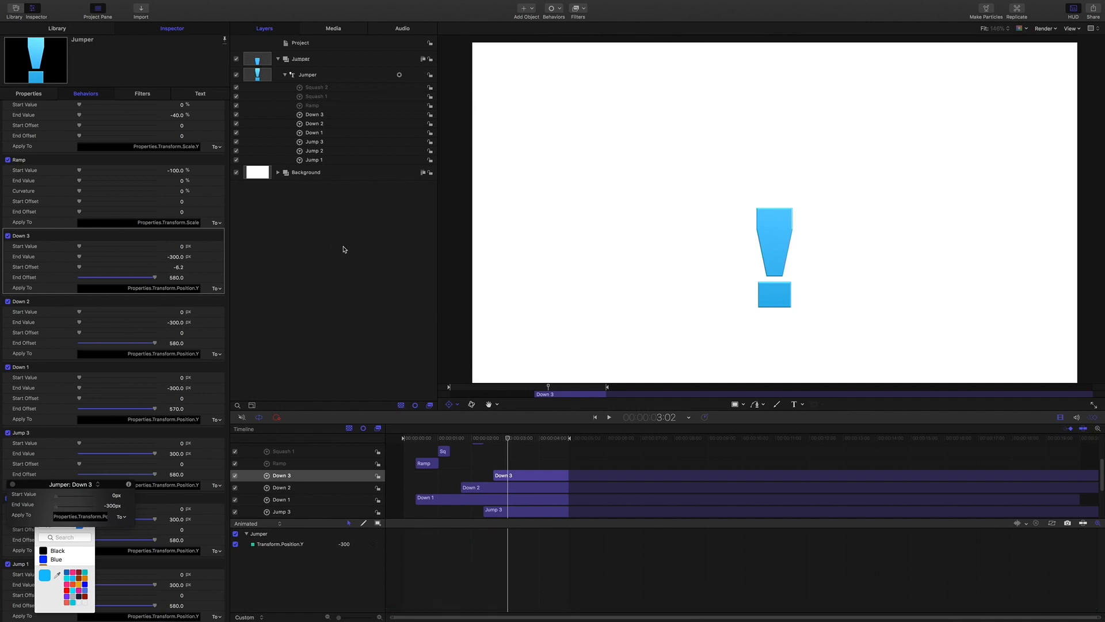
key("super+shift+n")
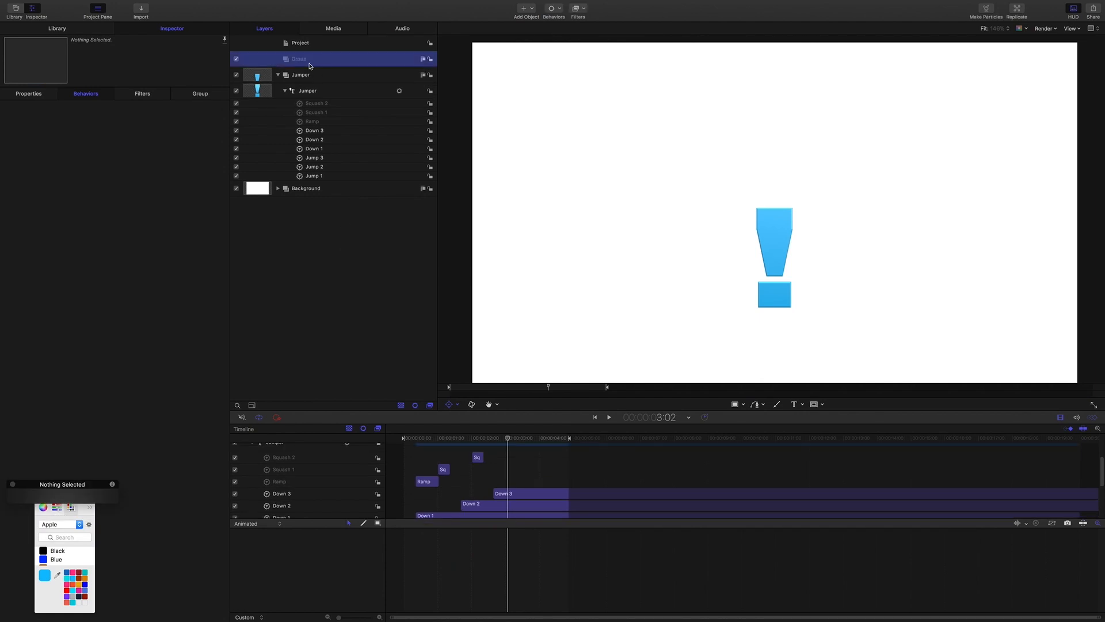
double_click(308, 60)
type("Shadow")
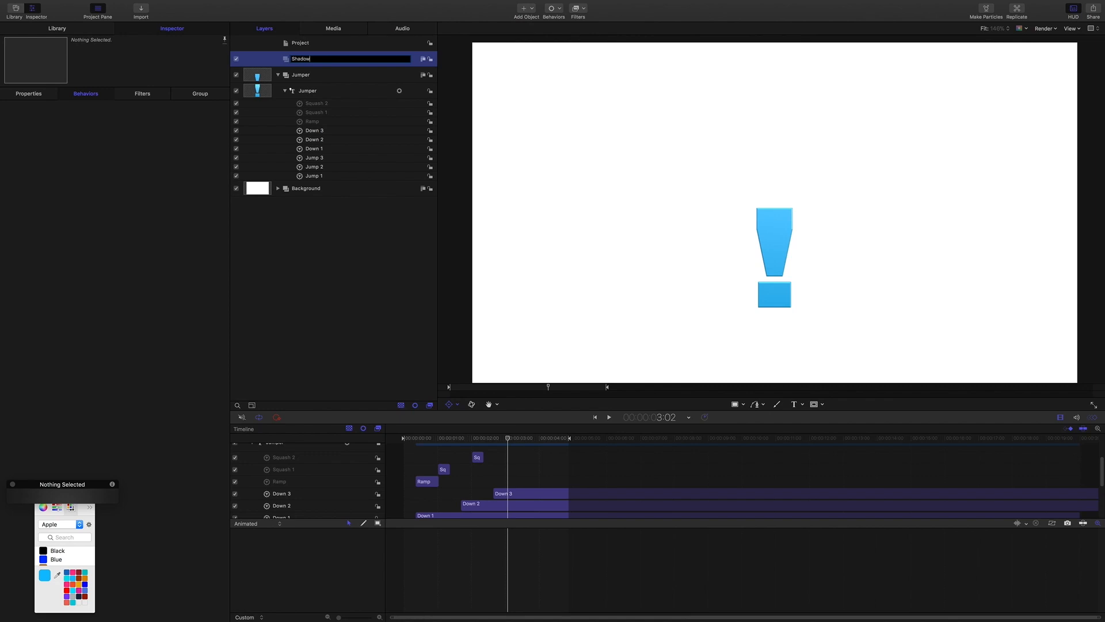
key("Return")
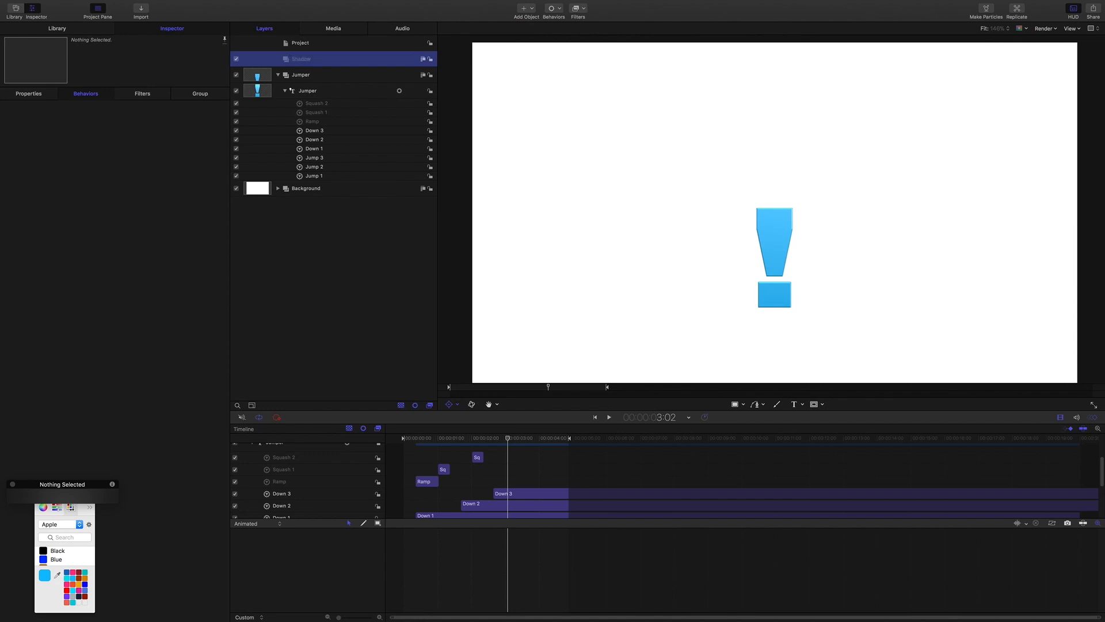
Draw a flat ellipse centered at about X -207, Y -376 px with the Circle tool in the Shadow group and name it Shadow.
left_click(744, 405)
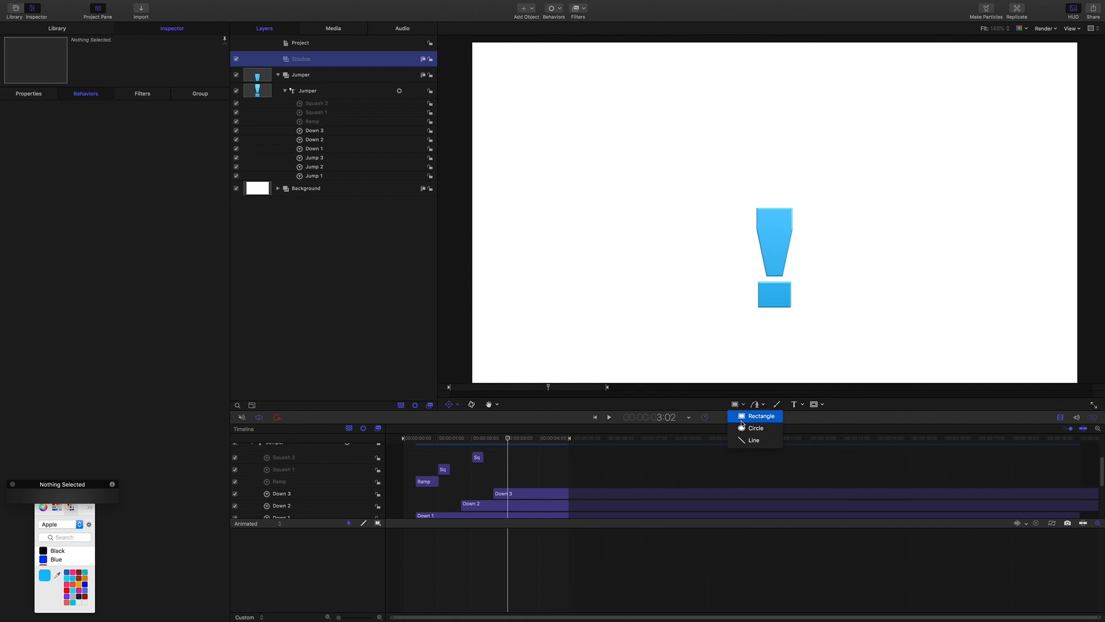
left_click(741, 427)
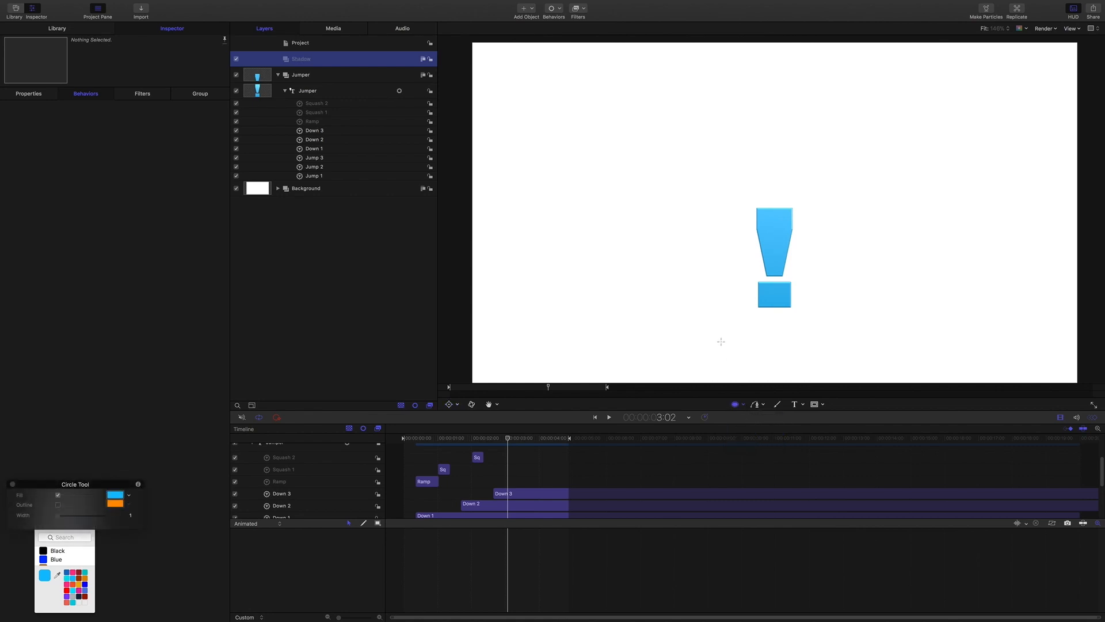
left_click_drag(682, 325, 738, 338)
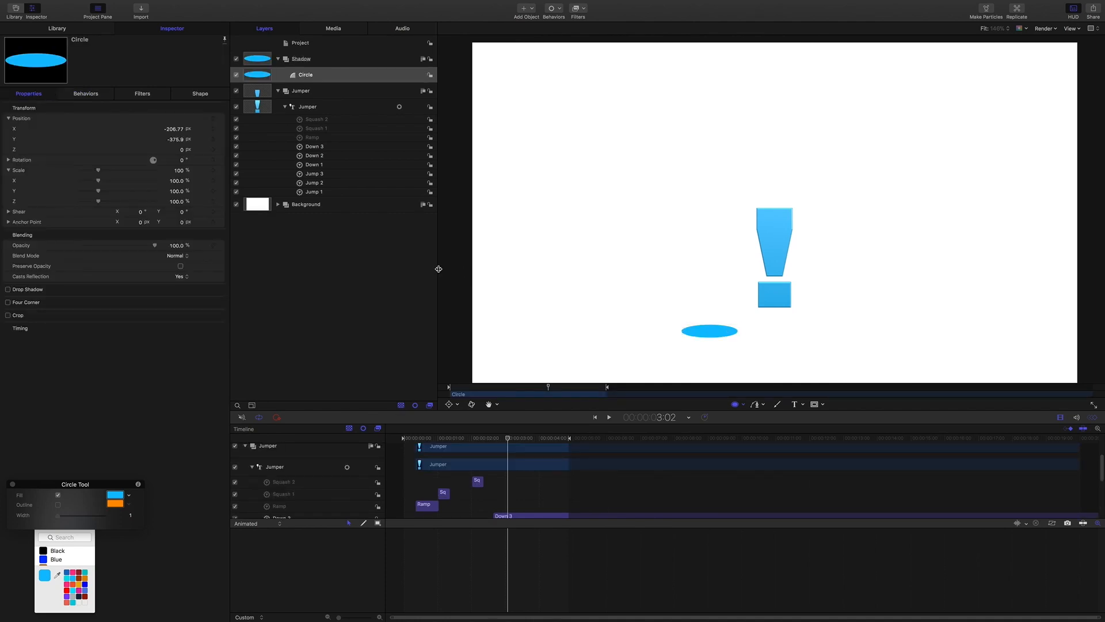
double_click(306, 74)
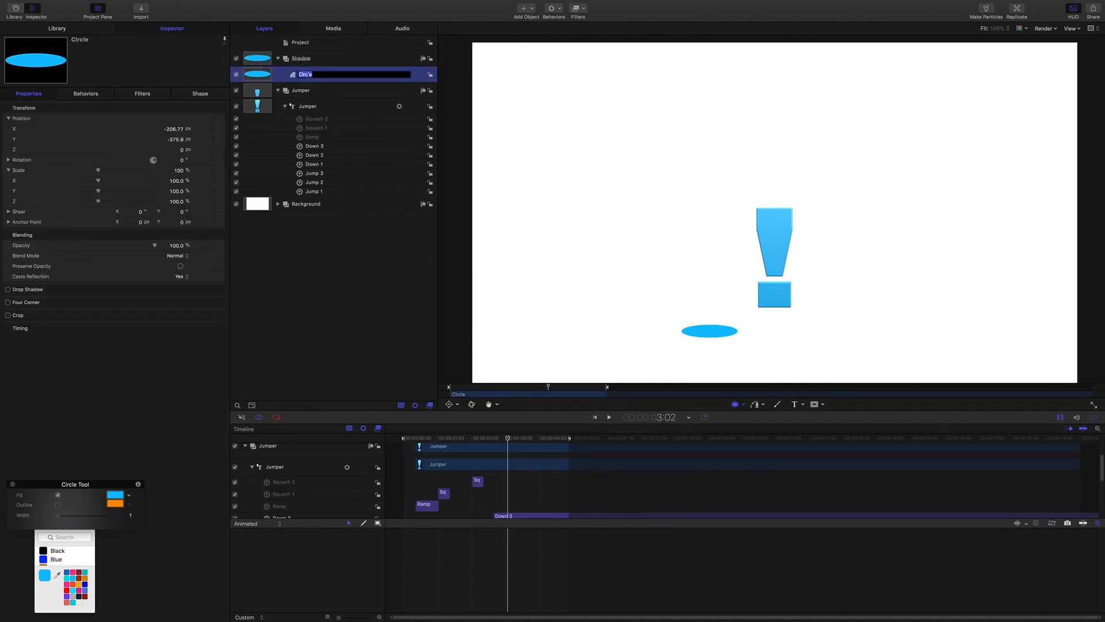
type("Sha")
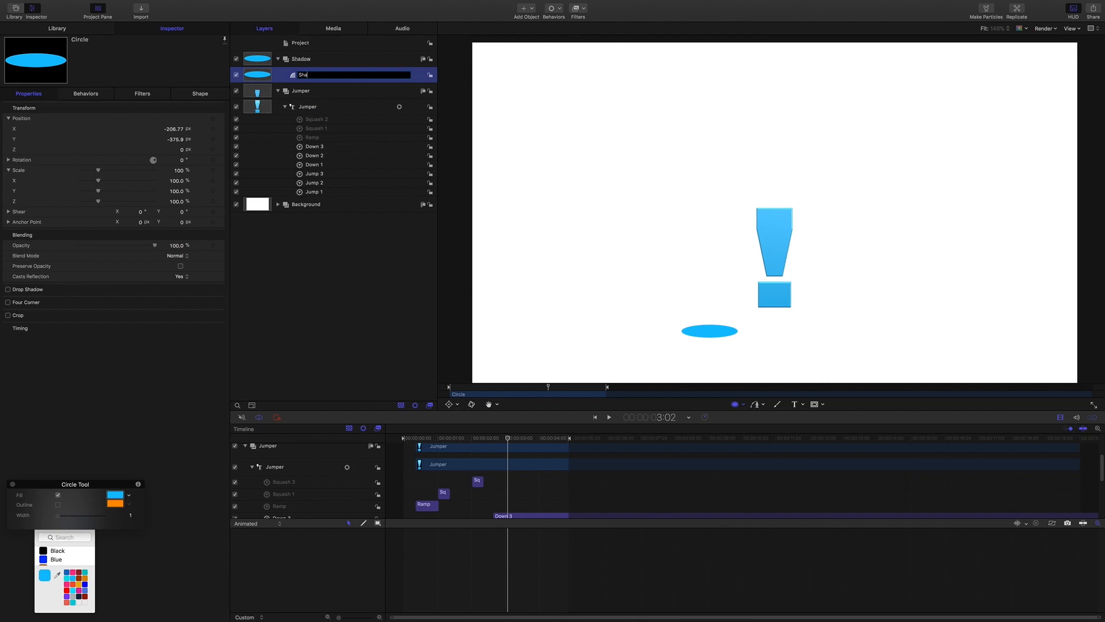
type("dow")
key("Return")
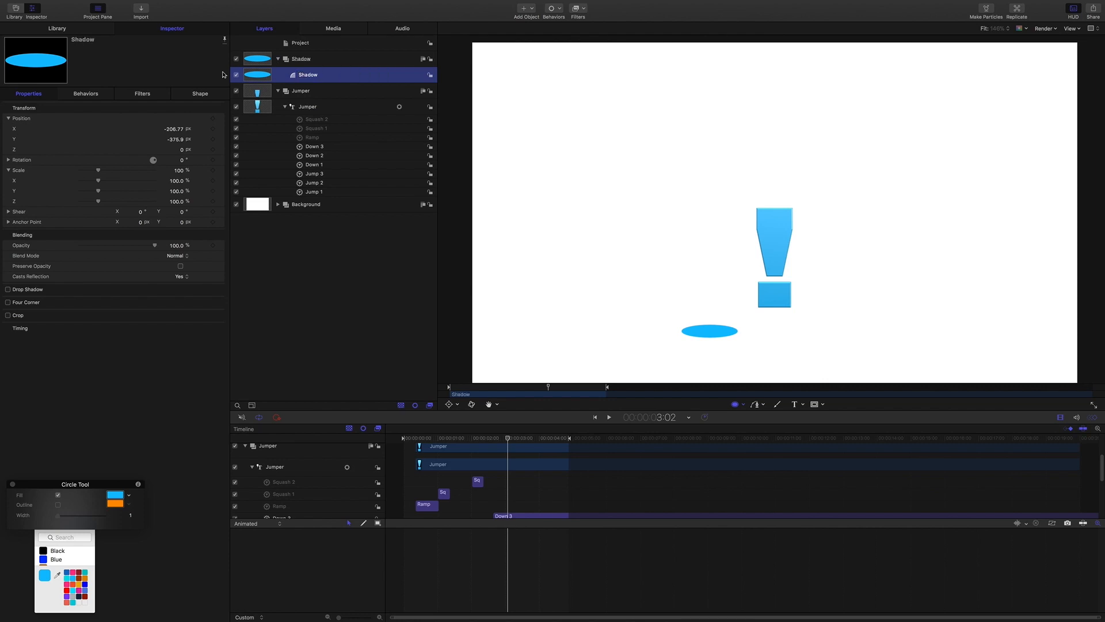
Change the Shadow ellipse's fill color to Black.
left_click(198, 94)
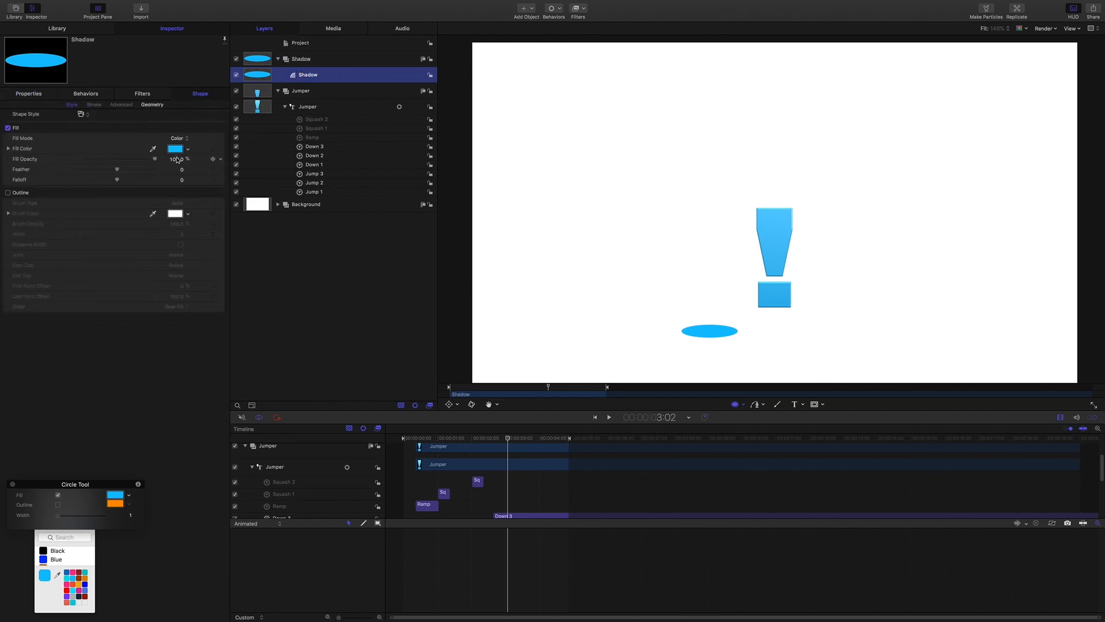
left_click(175, 149)
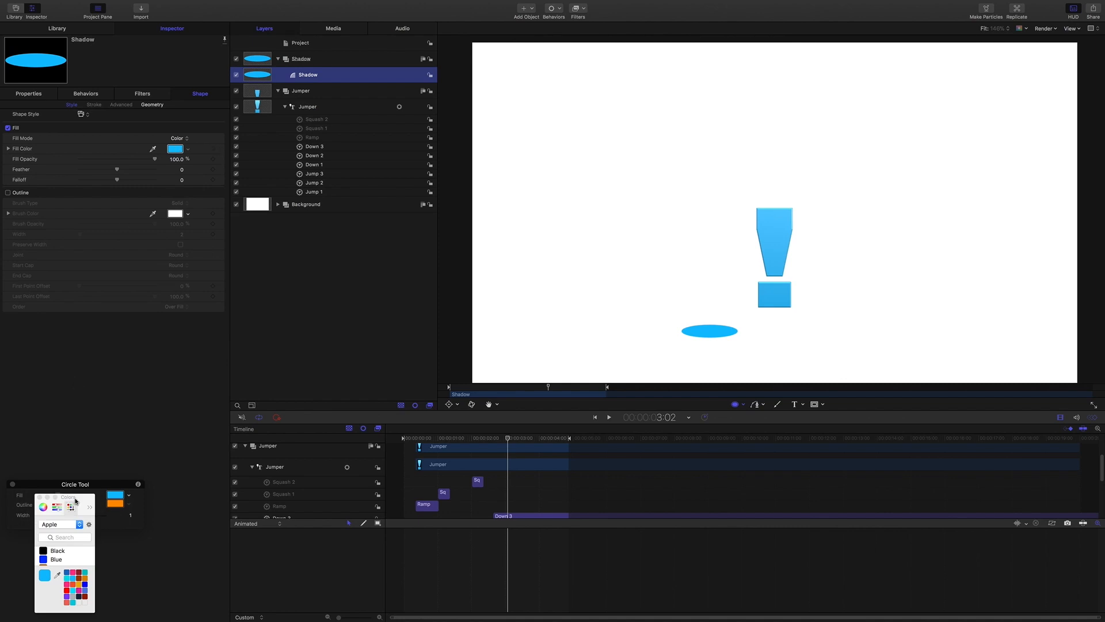
left_click(48, 550)
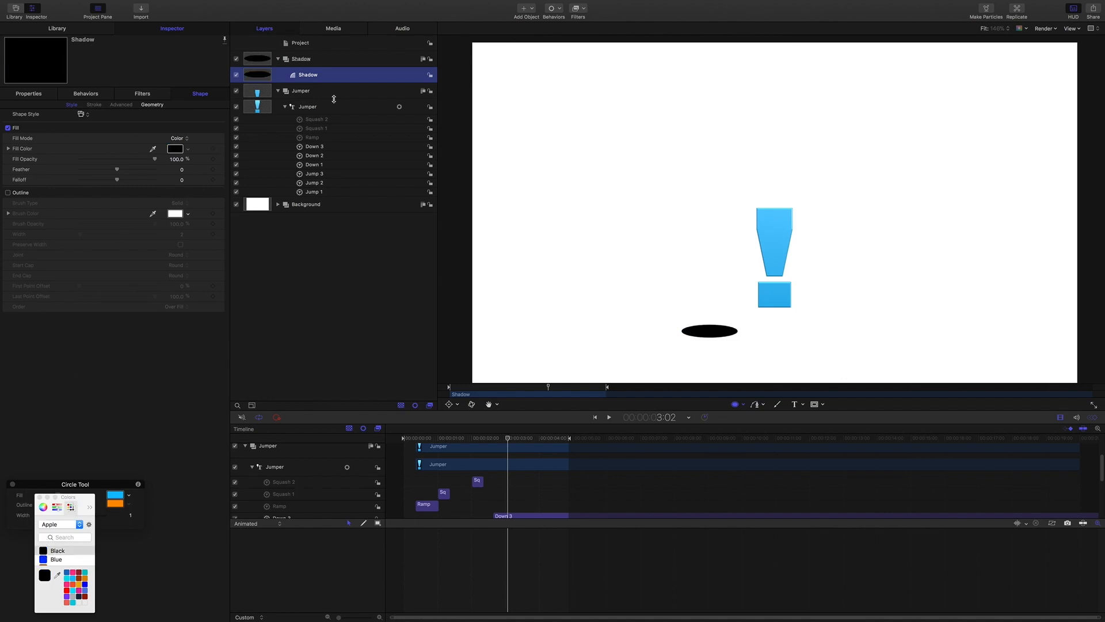
Apply a Gaussian Blur filter to the Shadow group and set its Amount to 10.
left_click(306, 60)
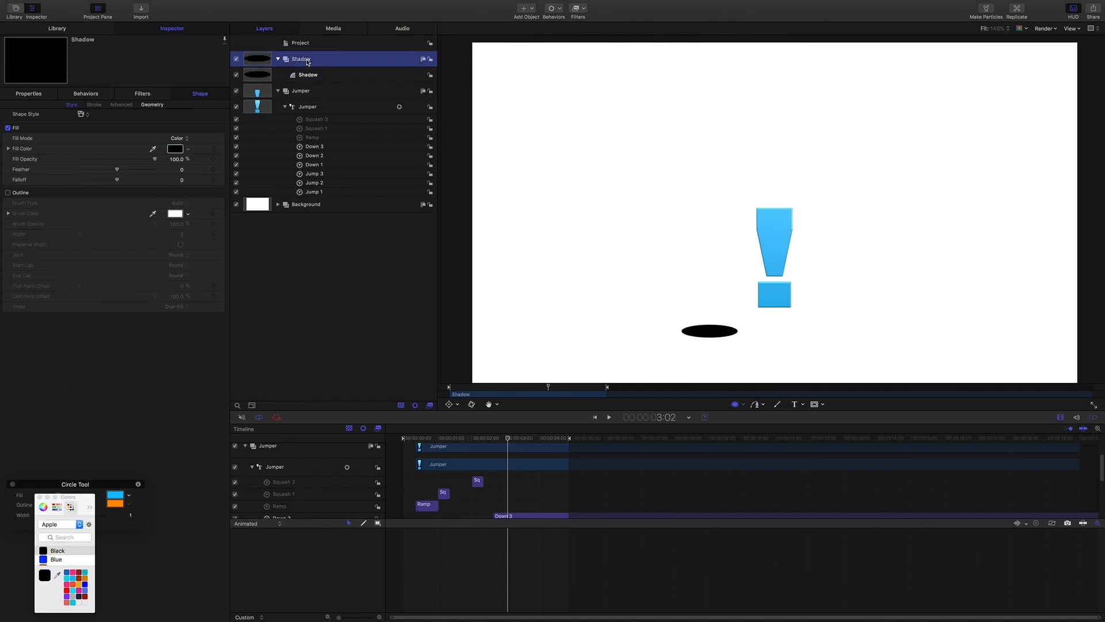
left_click(584, 9)
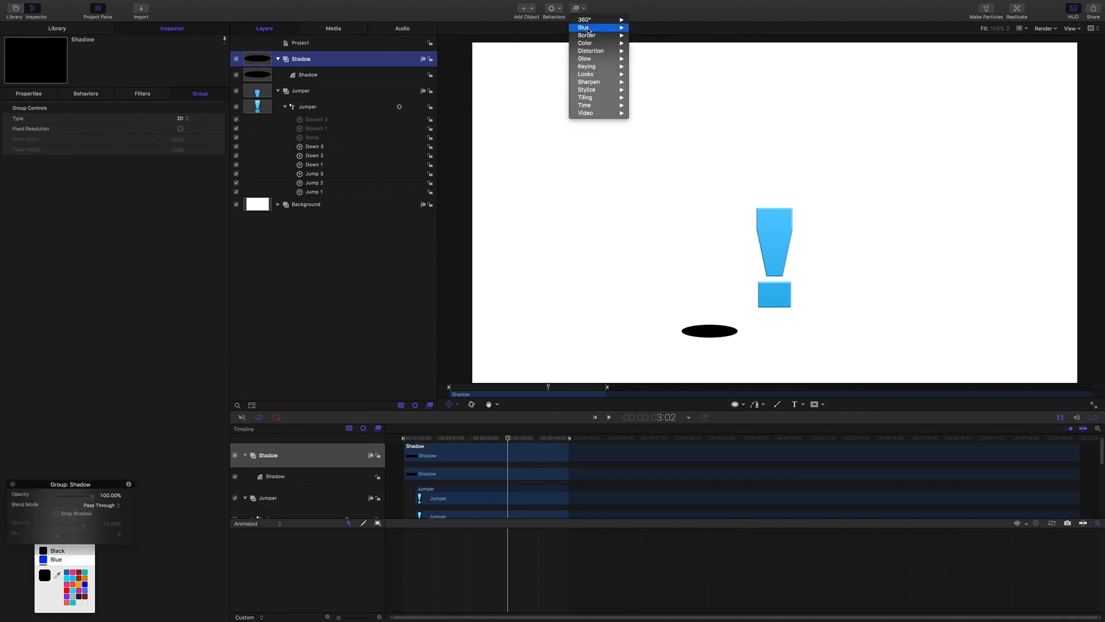
mouse_move(593, 28)
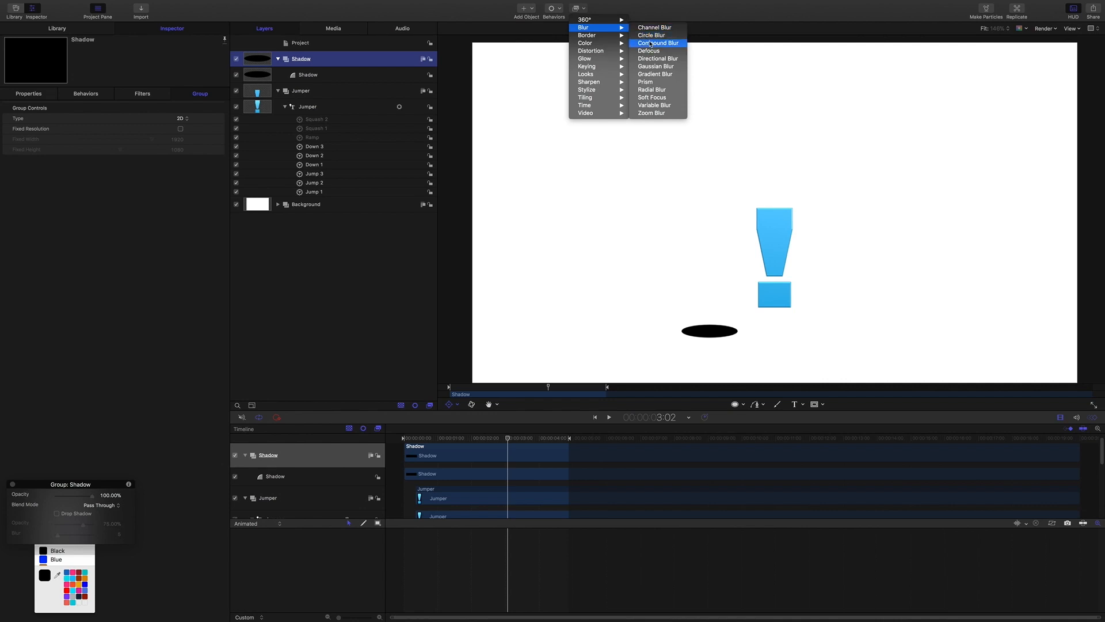
left_click(650, 66)
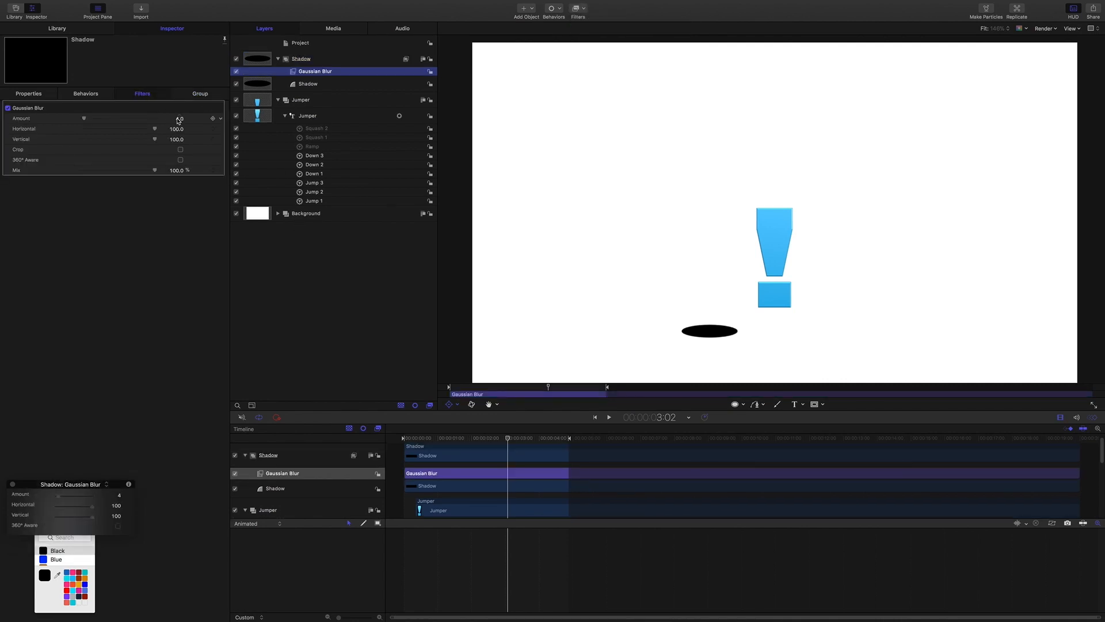
left_click(178, 120)
type("10")
key("Return")
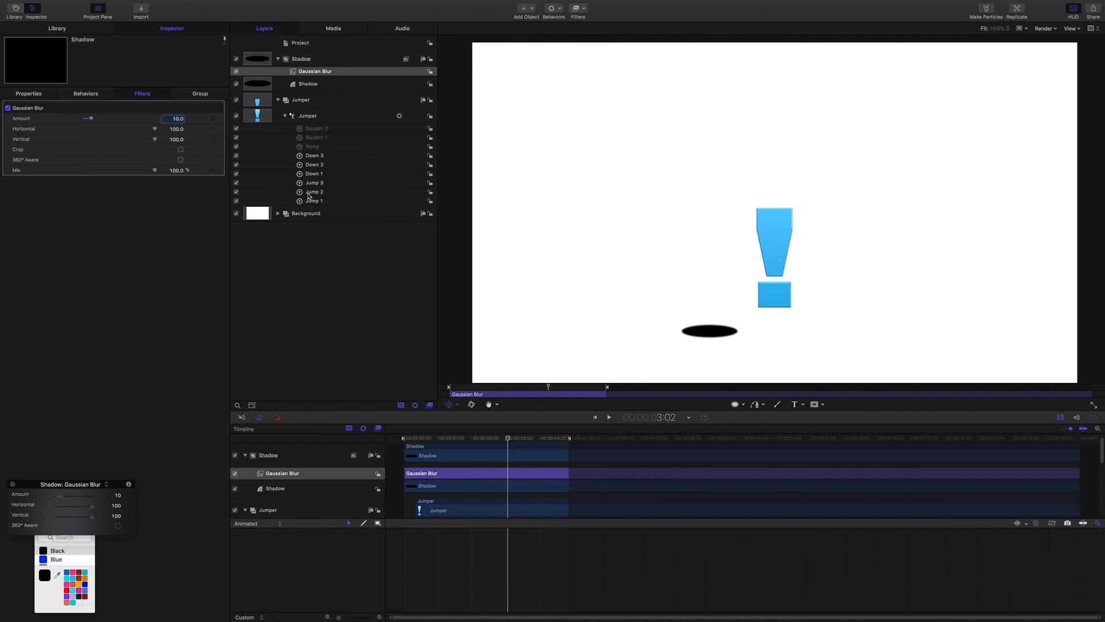
Add a Link parameter behavior to the Scale X of the Shadow ellipse.
mouse_move(505, 438)
left_mouse_down()
mouse_move(486, 438)
mouse_move(495, 439)
left_mouse_up()
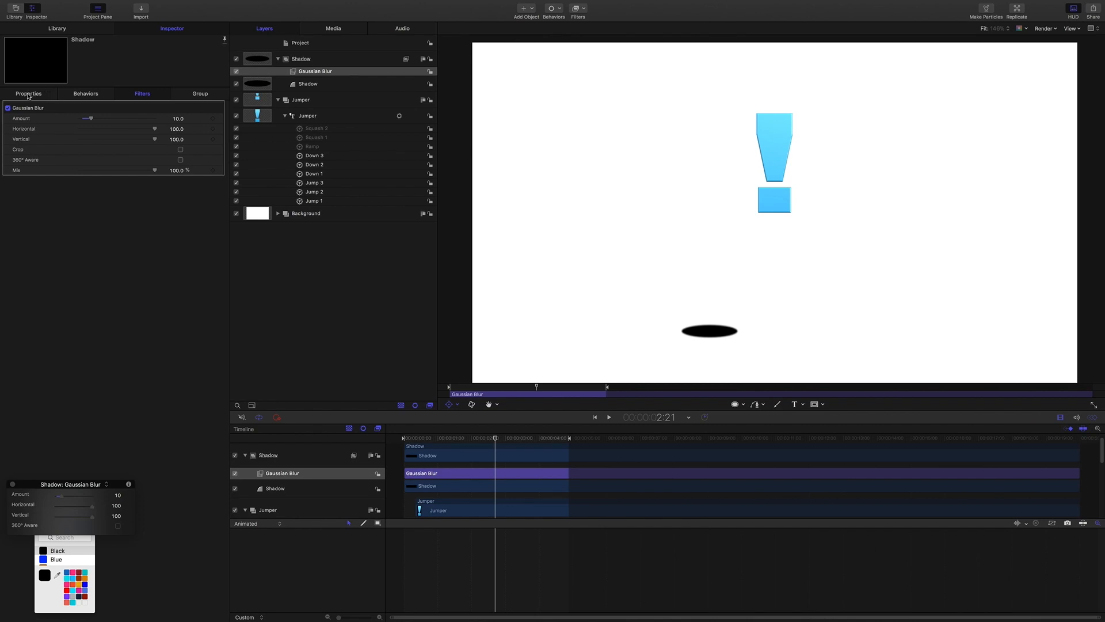
left_click(310, 86)
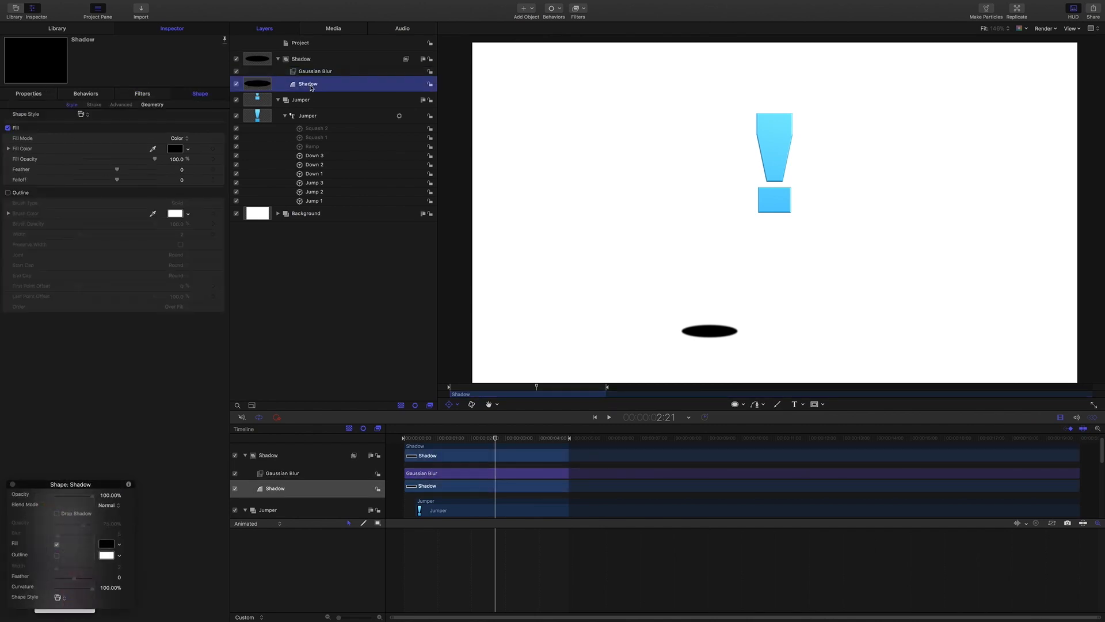
left_click(29, 95)
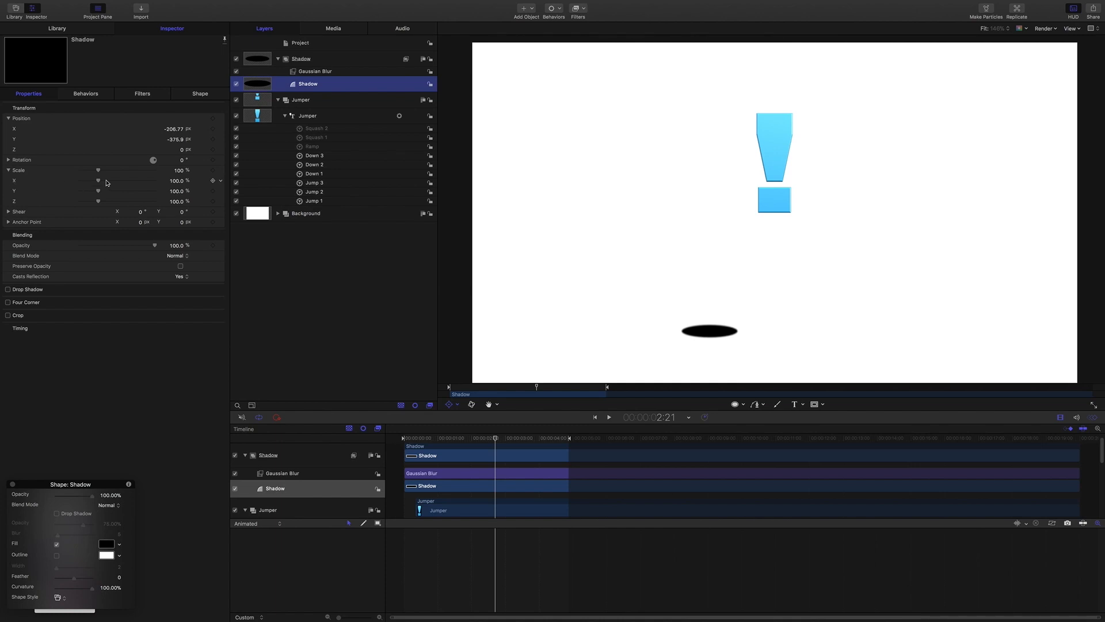
left_click(222, 183)
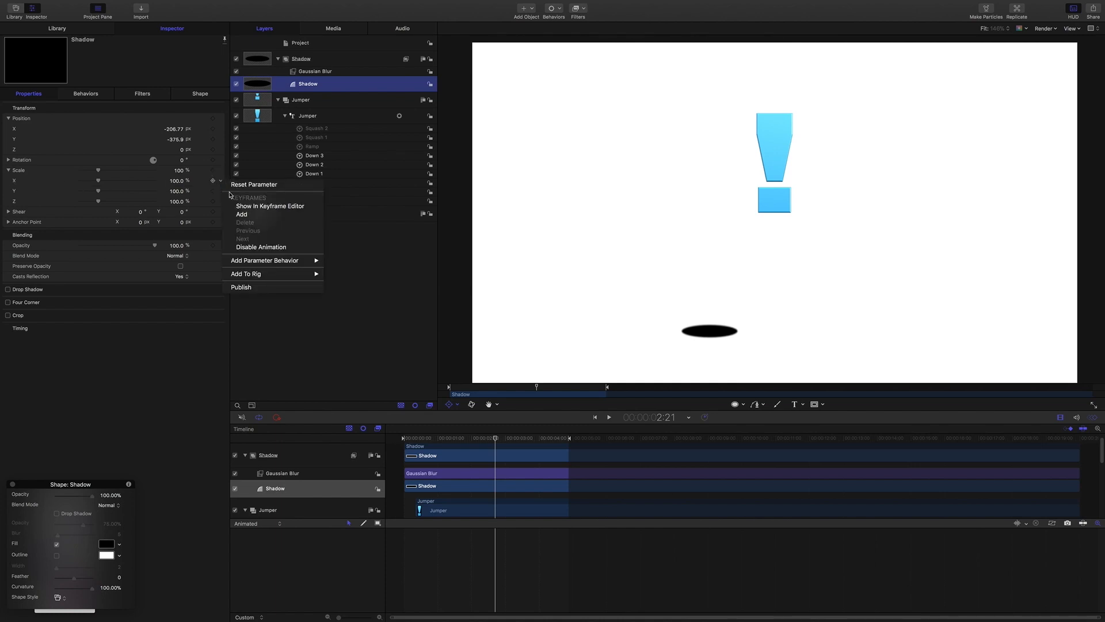
mouse_move(272, 262)
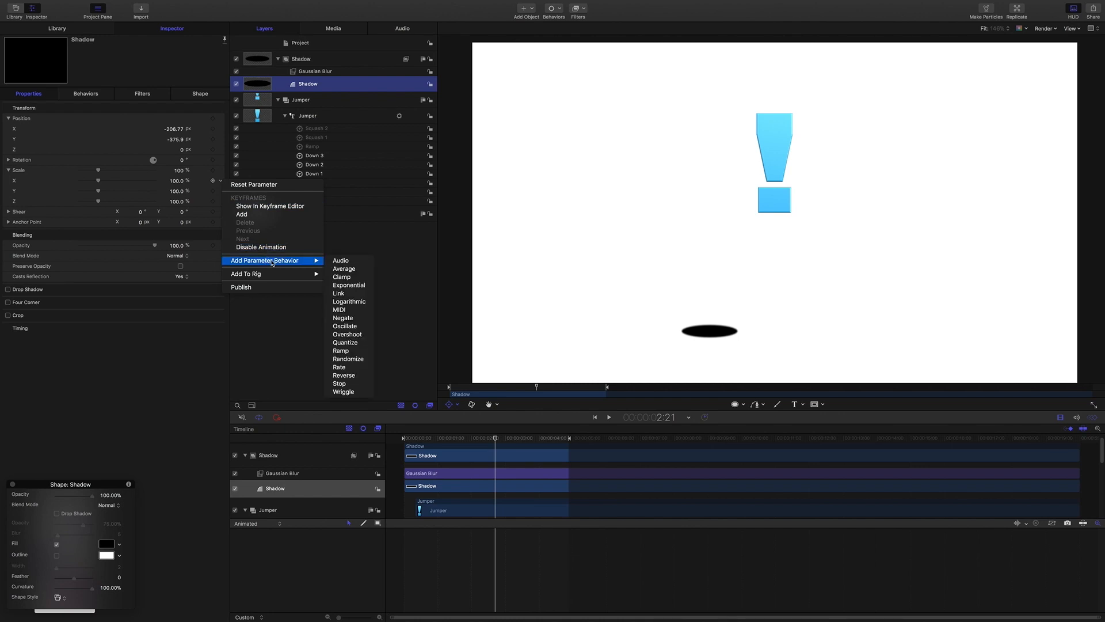
left_click(350, 296)
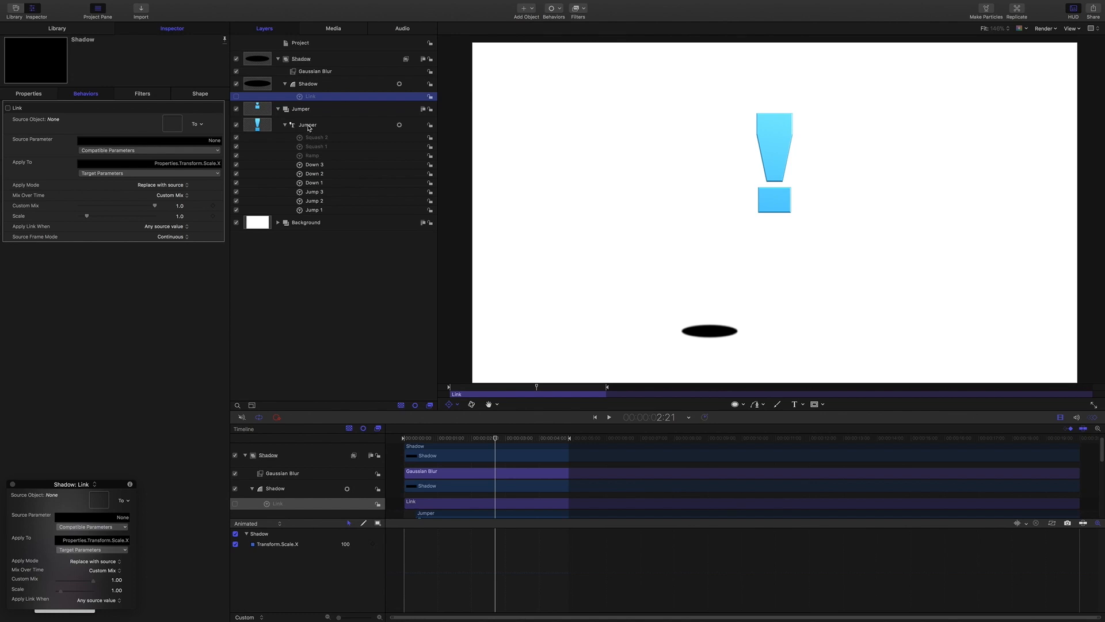
Make the Jumper text layer the Link's source object with Position Y as source parameter, and scrub back to 1:02 to check the shadow.
left_click_drag(308, 128, 174, 124)
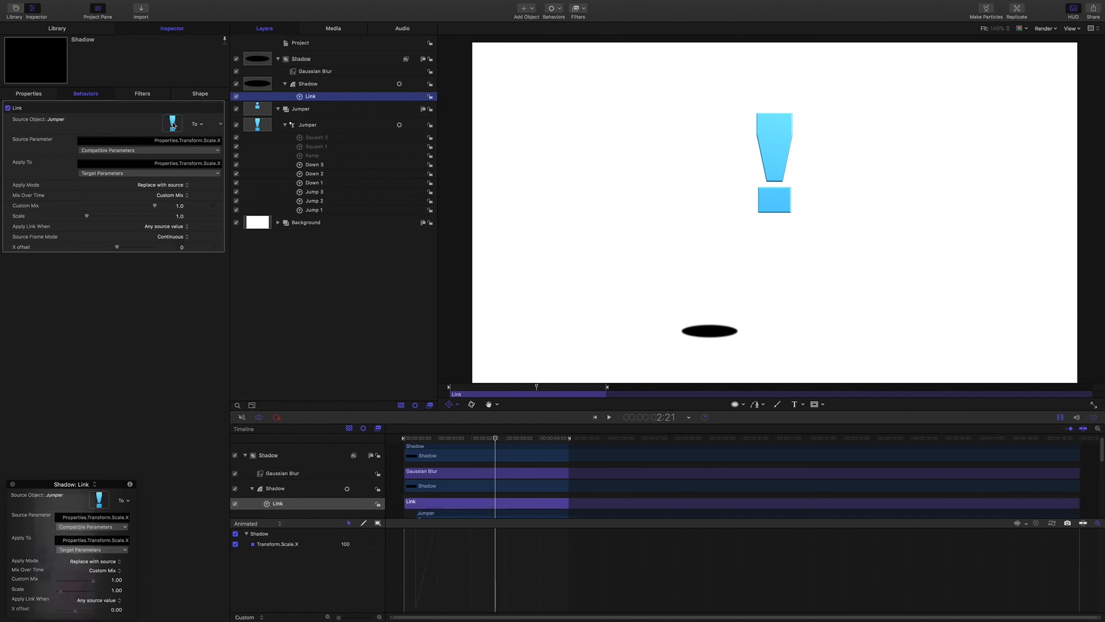
left_click(219, 150)
mouse_move(206, 160)
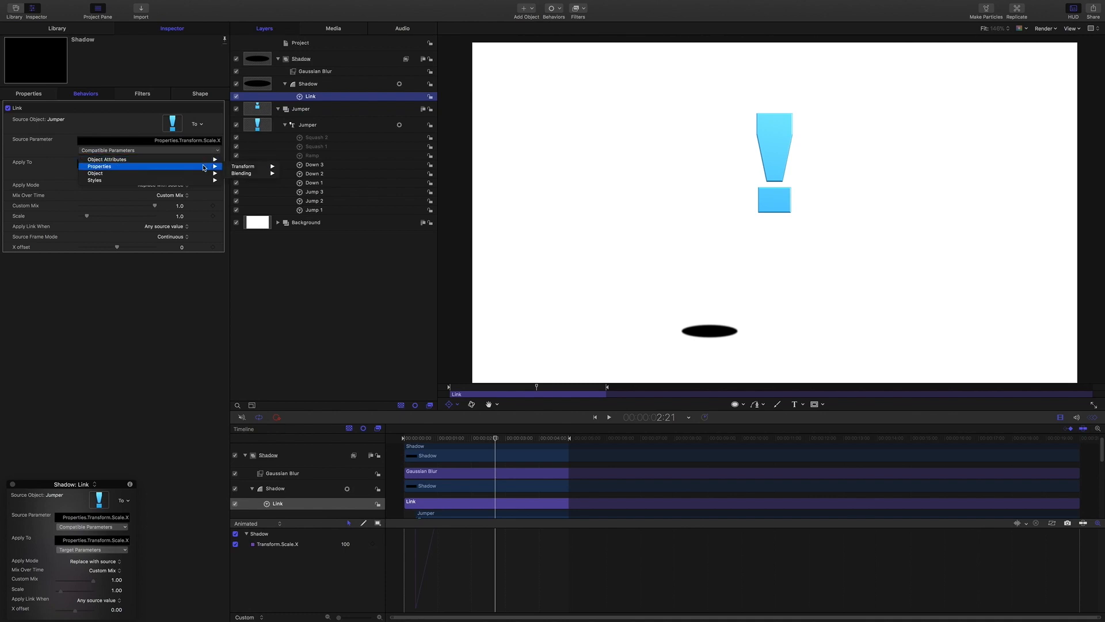
mouse_move(260, 168)
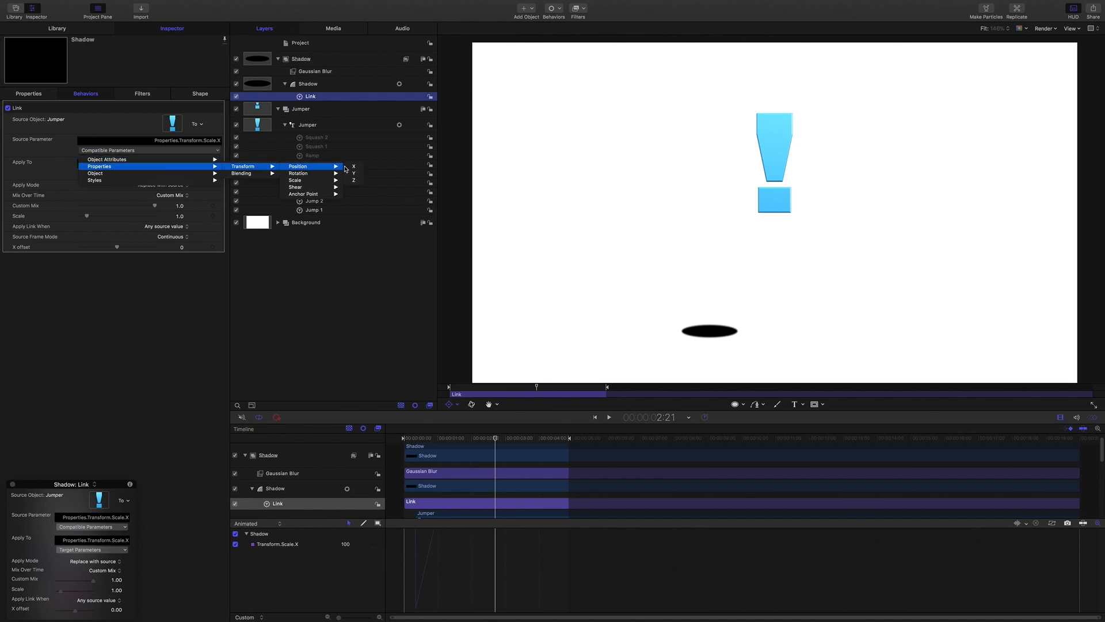
mouse_move(325, 166)
left_click(356, 174)
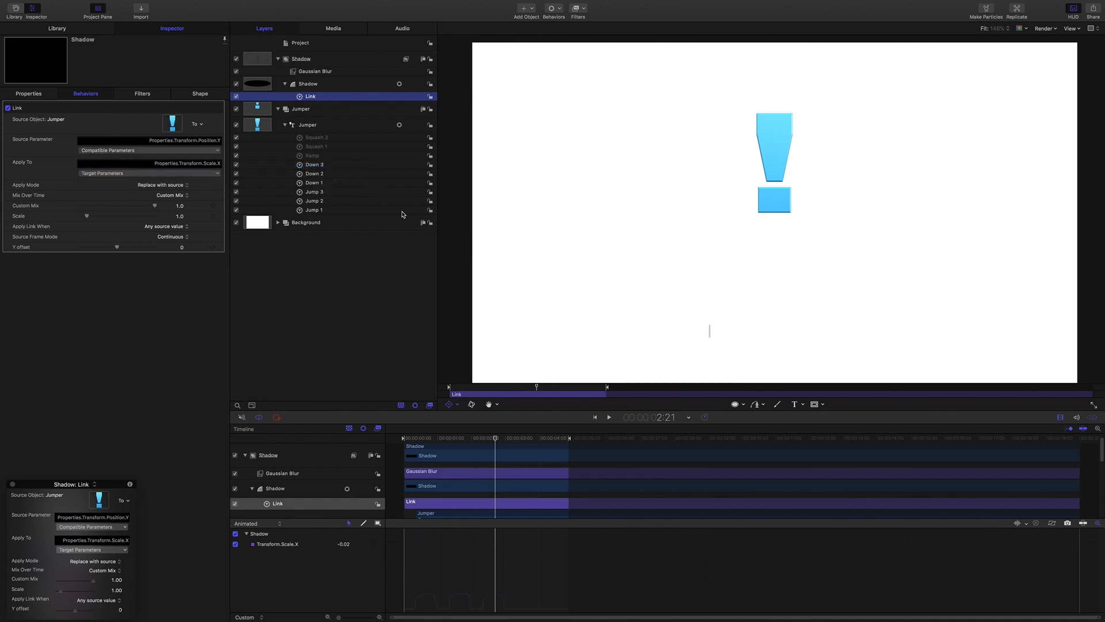
left_click_drag(497, 440, 444, 432)
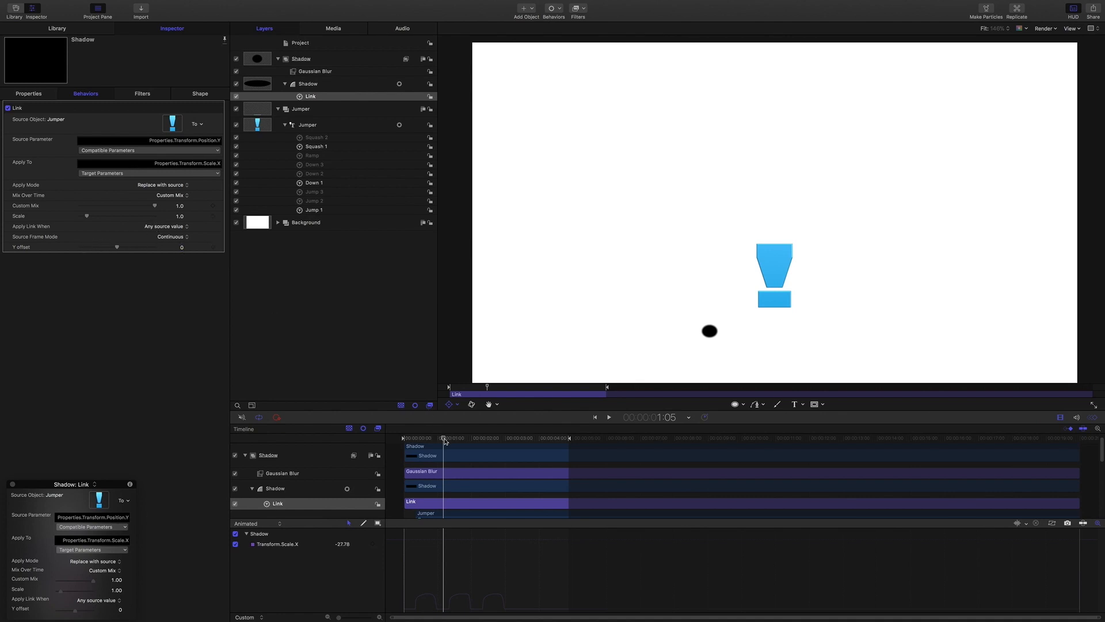
mouse_move(443, 440)
left_mouse_down()
mouse_move(427, 437)
mouse_move(440, 437)
left_mouse_up()
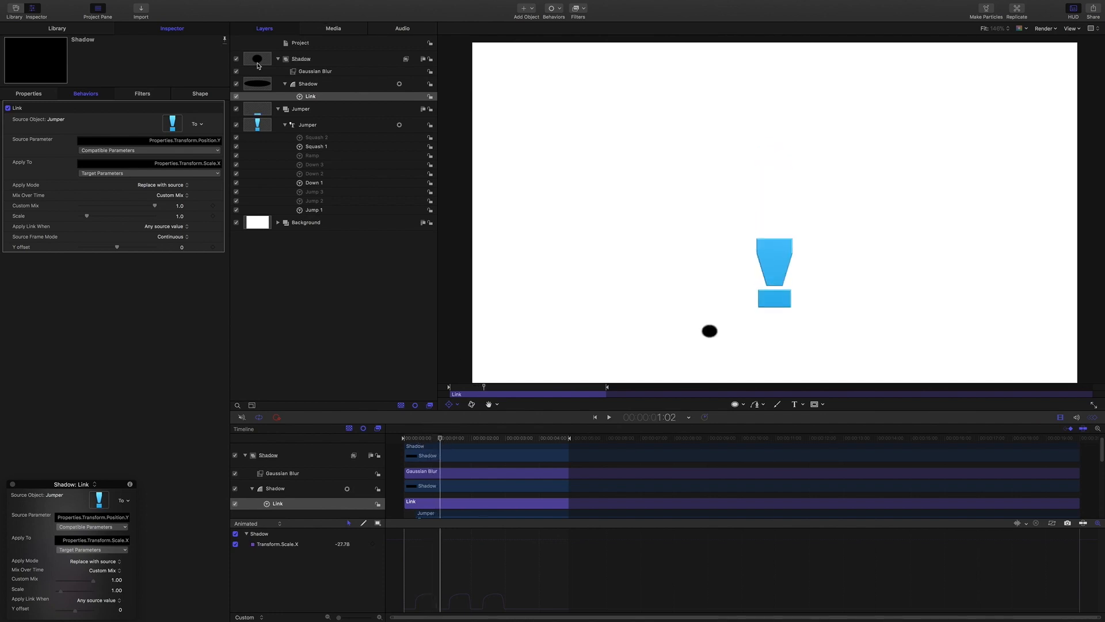
Disable the Link behavior, tilt the Shadow ellipse about 55° around its X axis in 3D, and re-enable the Link.
left_click(236, 96)
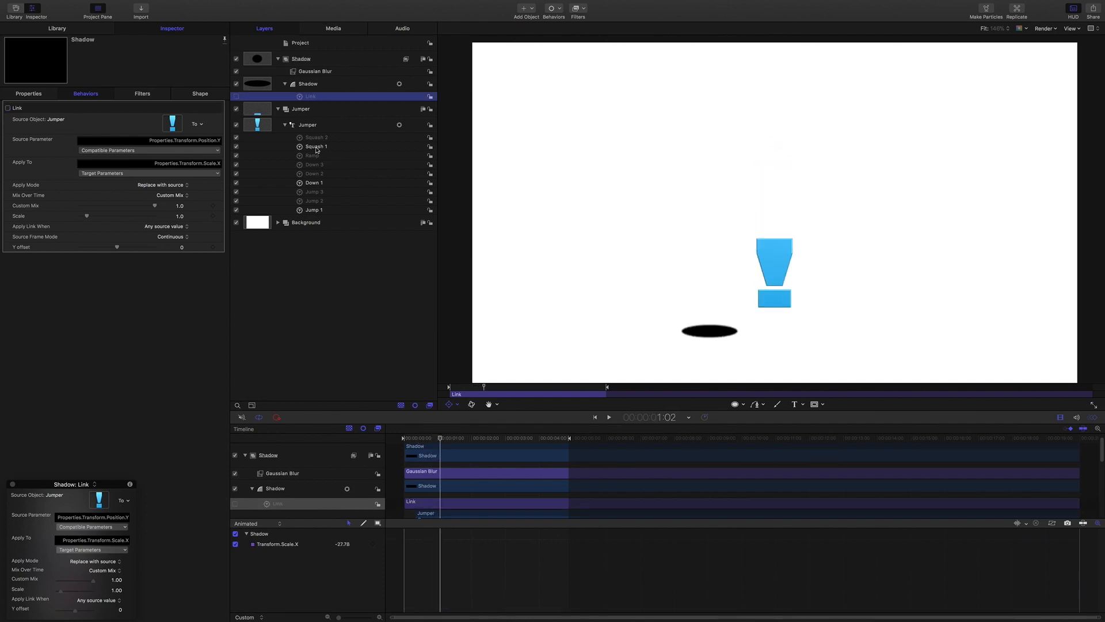
left_click(319, 85)
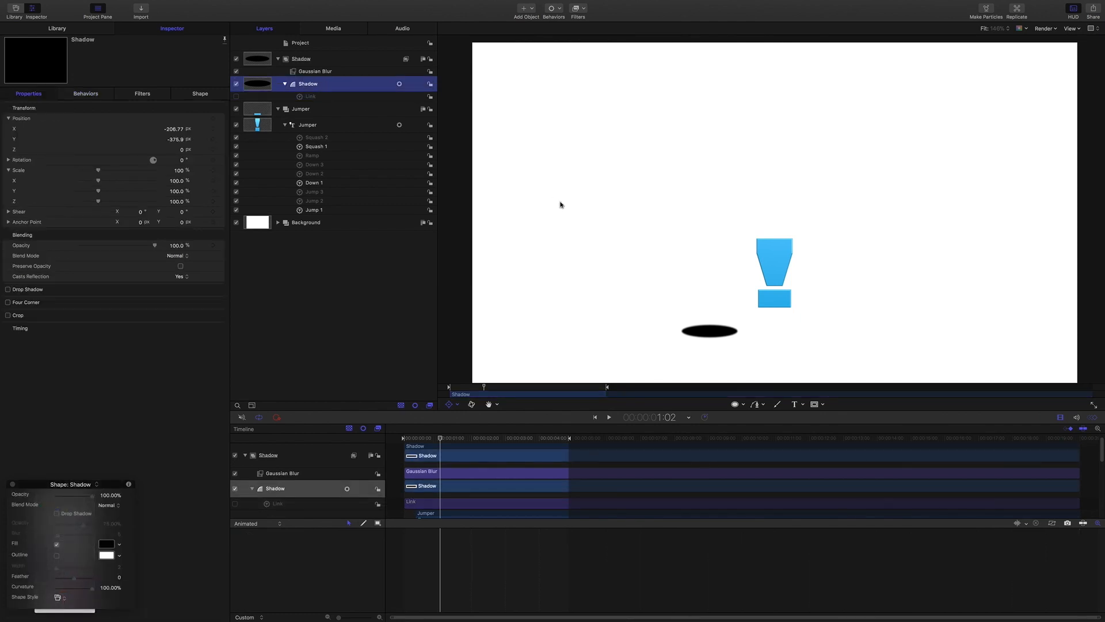
left_click(471, 405)
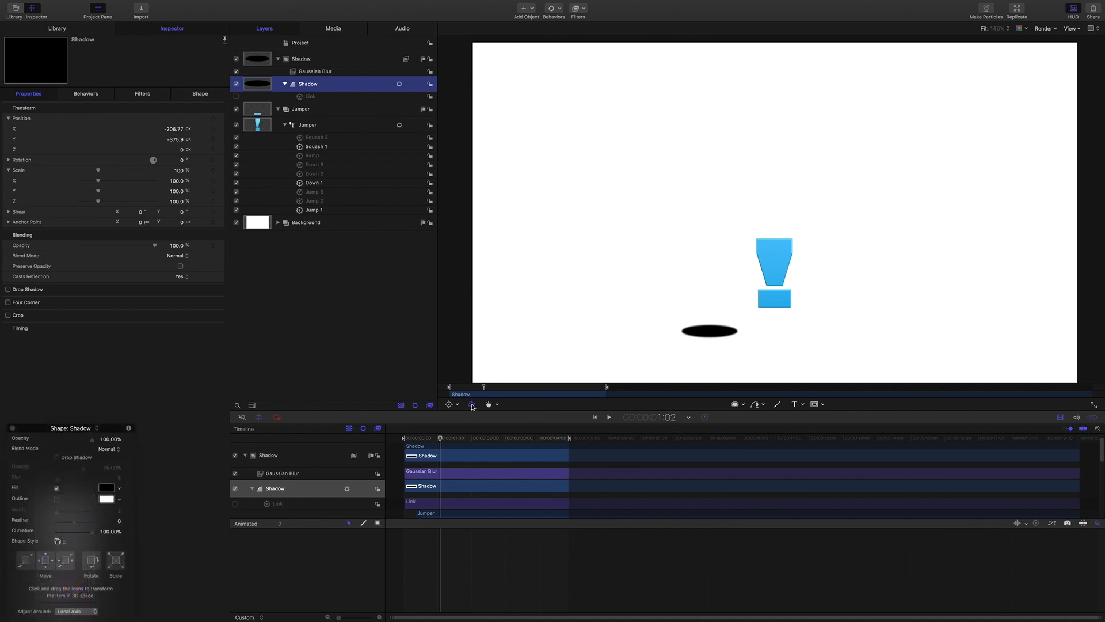
key("super+slash")
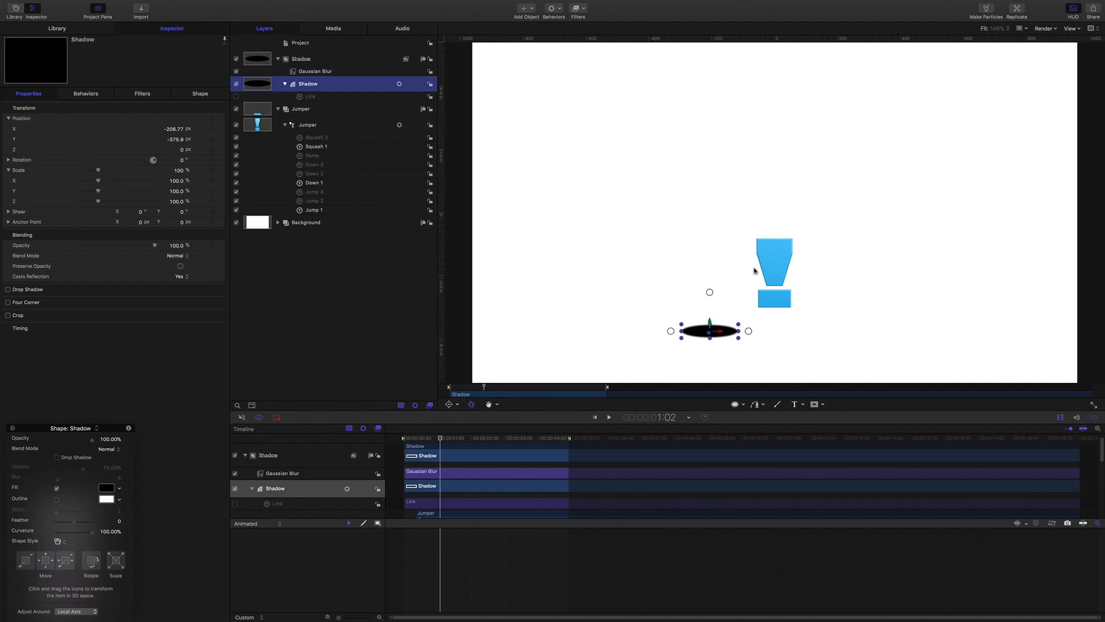
left_click_drag(710, 292, 712, 275)
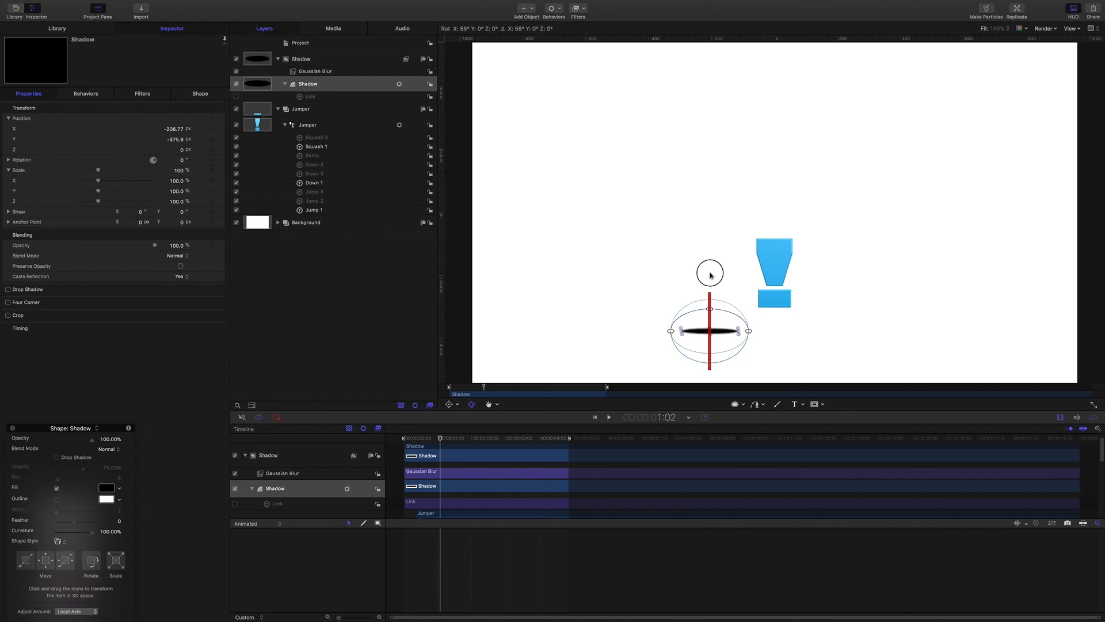
left_click_drag(711, 275, 710, 277)
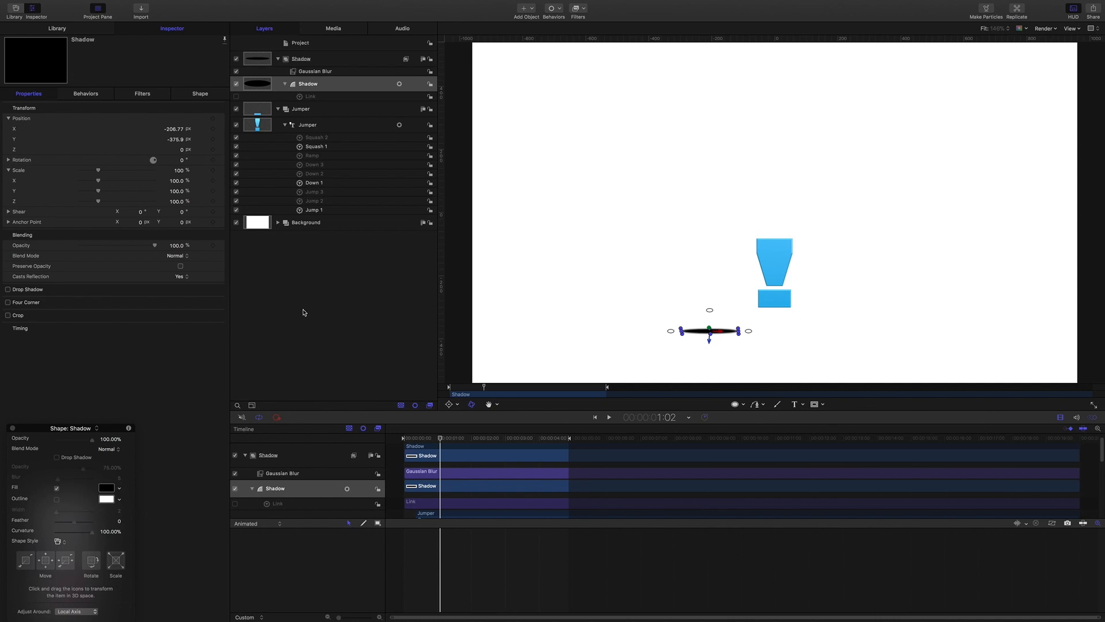
left_click(236, 96)
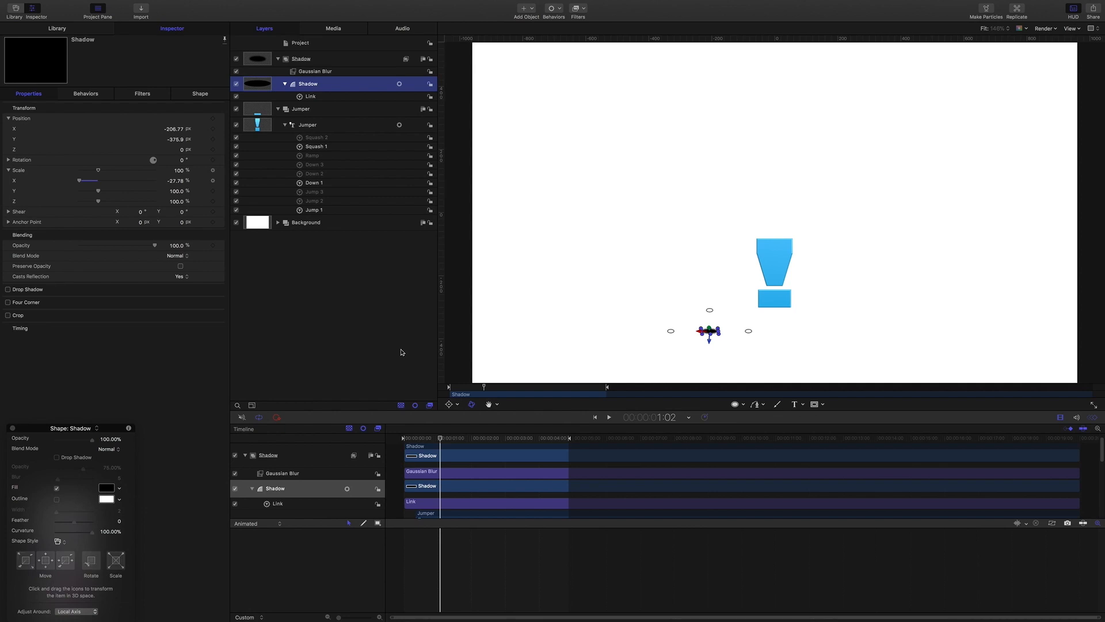
key("super+slash")
Scrub through the jumps to 2:00 and set the Link behavior's Y offset to -351.
mouse_move(438, 437)
left_mouse_down()
mouse_move(448, 438)
mouse_move(413, 437)
mouse_move(423, 437)
left_mouse_up()
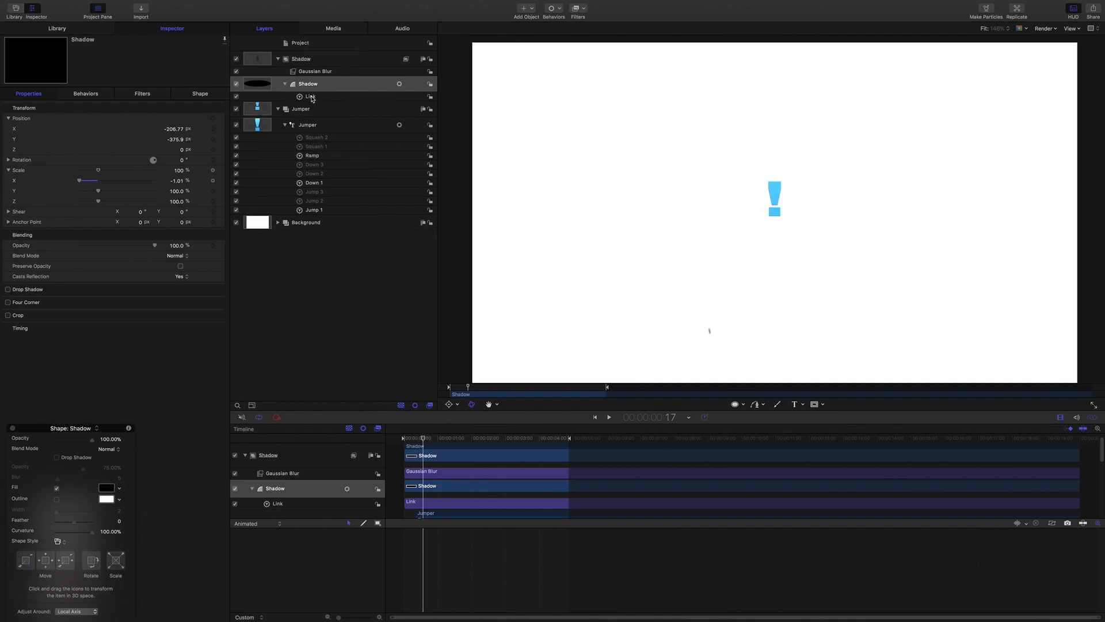
left_click(306, 97)
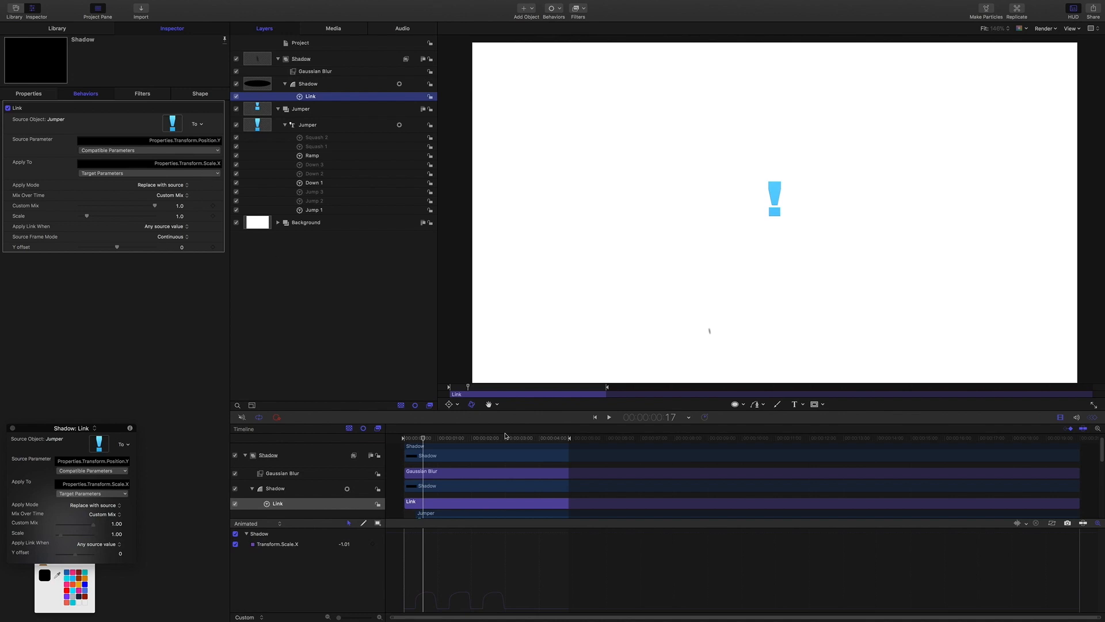
left_click(425, 440)
left_click_drag(425, 440, 485, 446)
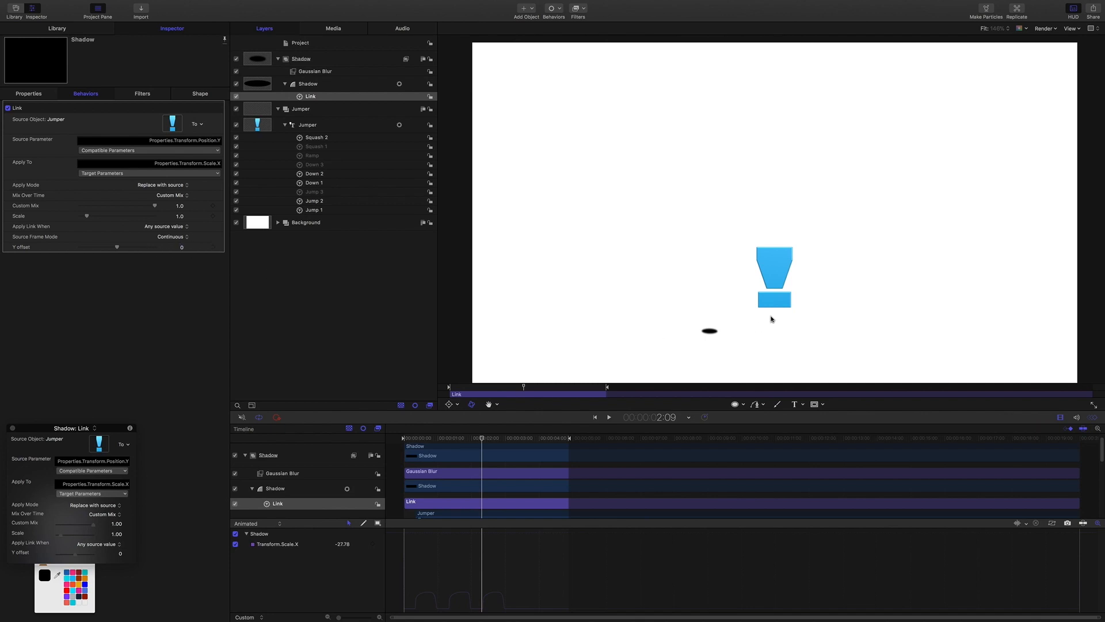
left_click_drag(482, 439, 472, 438)
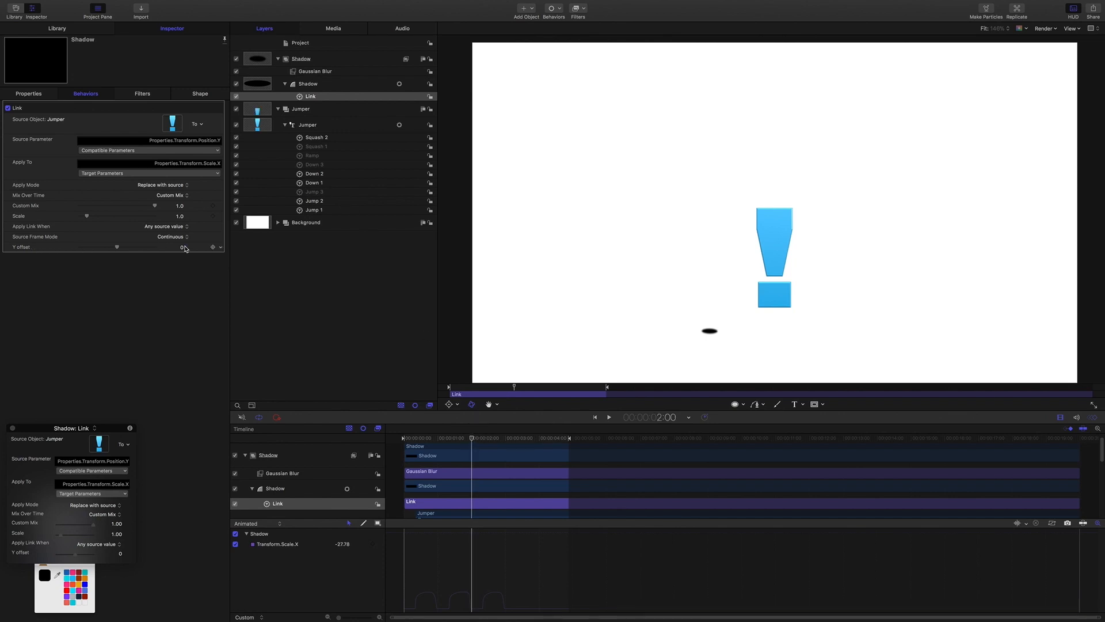
left_click_drag(183, 250, 175, 249)
Set the Shadow ellipse's X position to 0 px to center it beneath the exclamation mark.
left_click(313, 86)
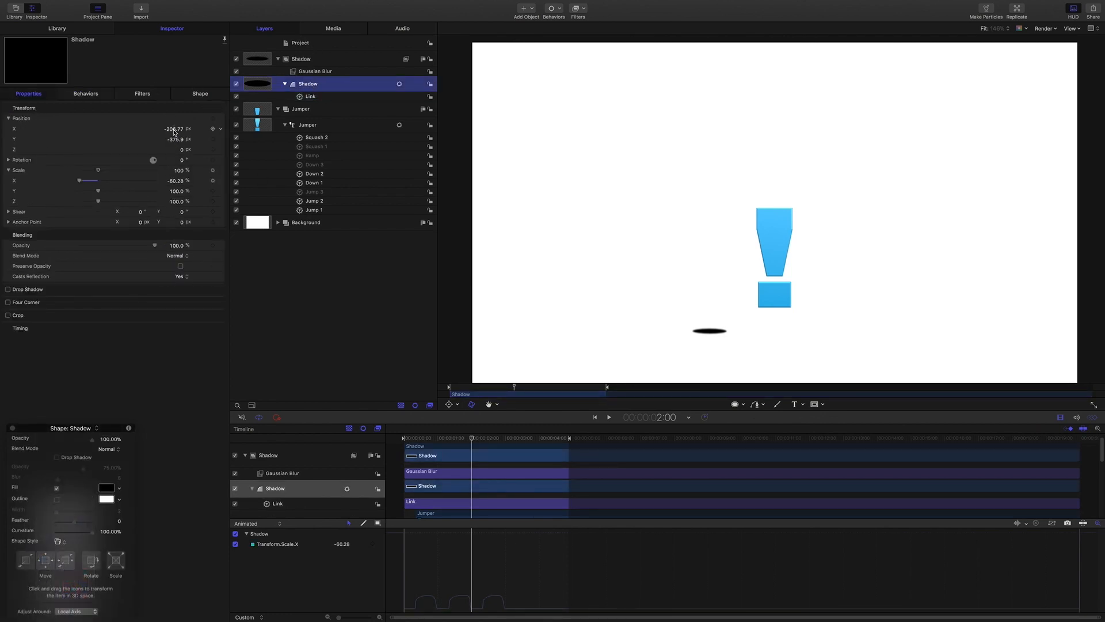
double_click(174, 129)
type("0")
key("Return")
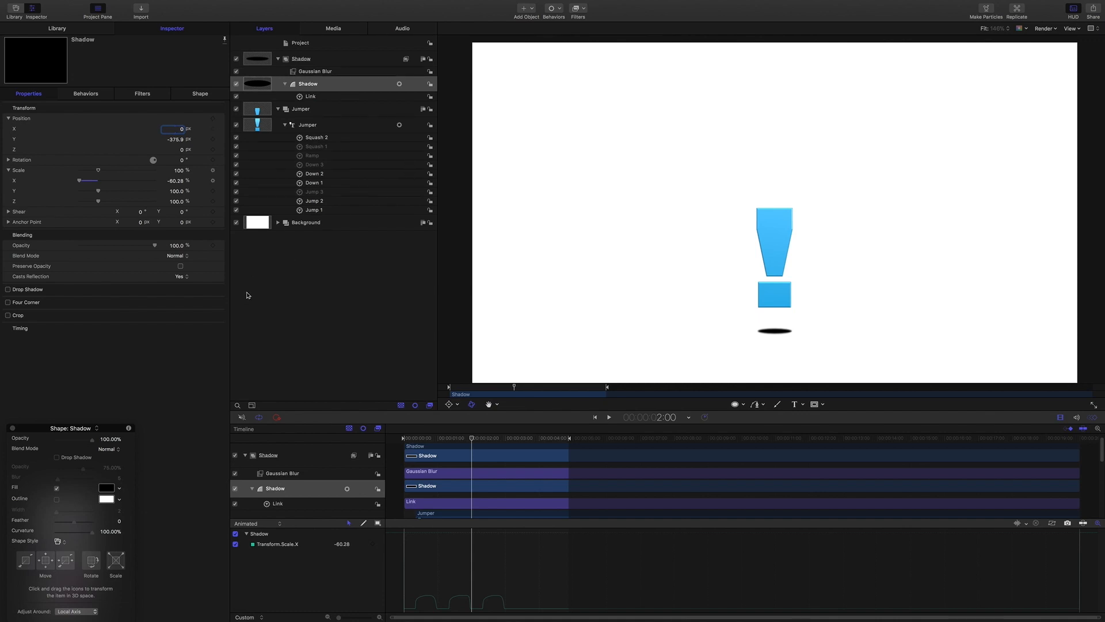
Play back and scrub the animation to check how the linked shadow scales with the jumps.
left_click(309, 96)
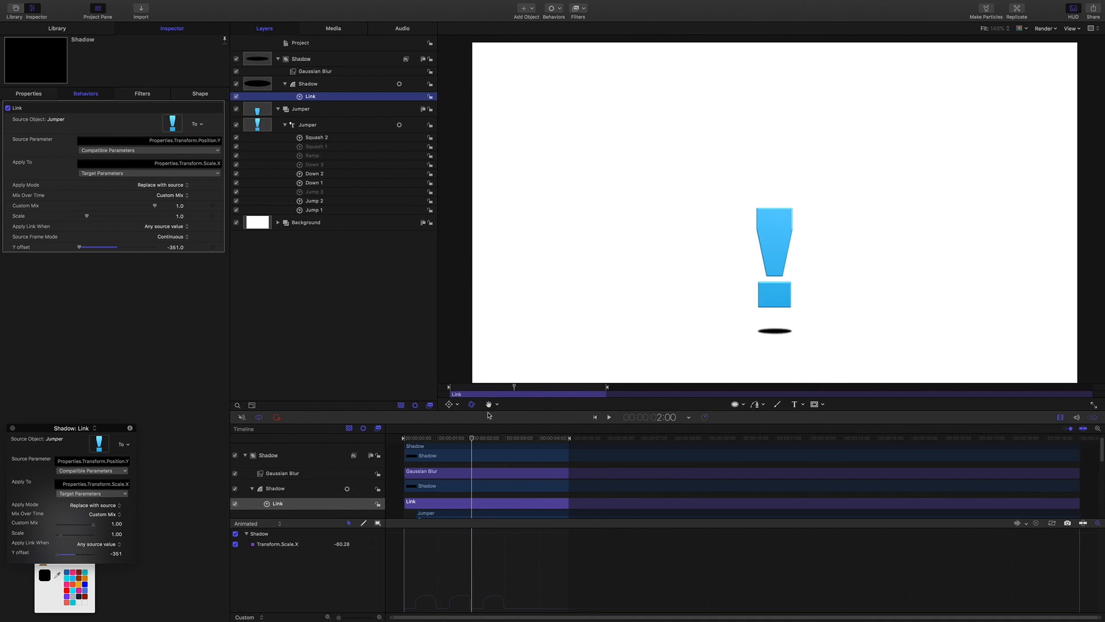
left_click_drag(471, 437, 443, 436)
key("space")
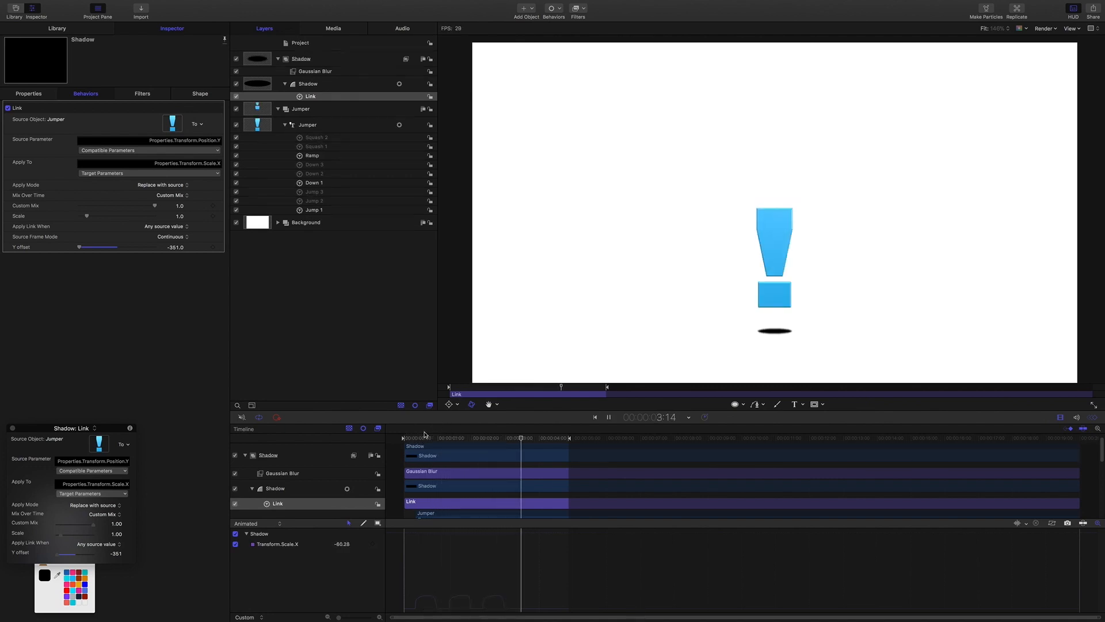
key("space")
left_click_drag(522, 439, 458, 437)
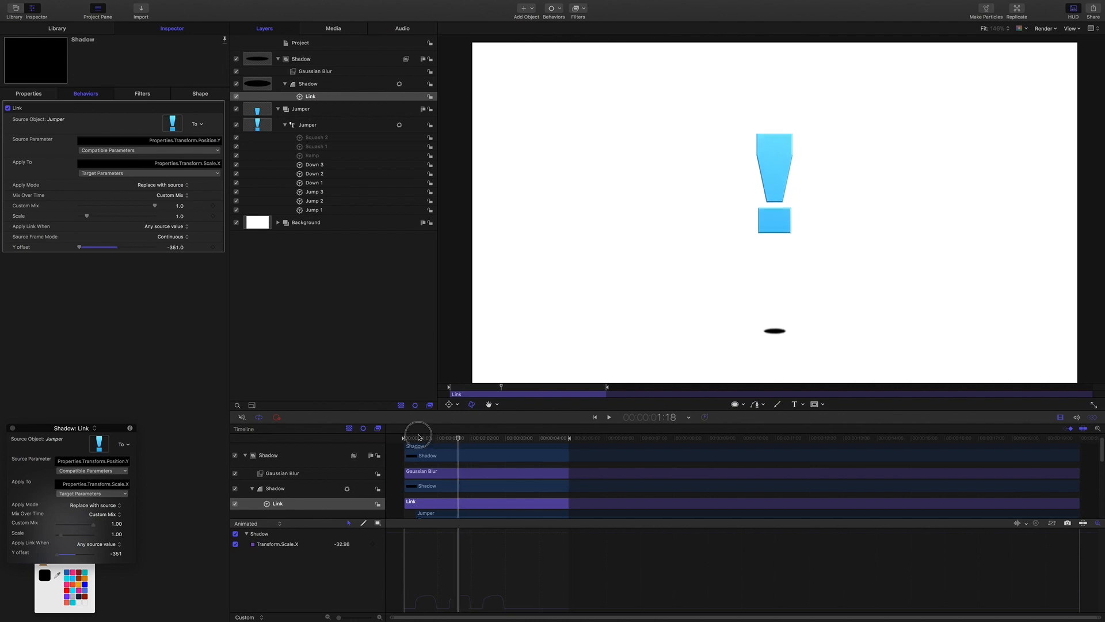
left_click(418, 437)
key("space")
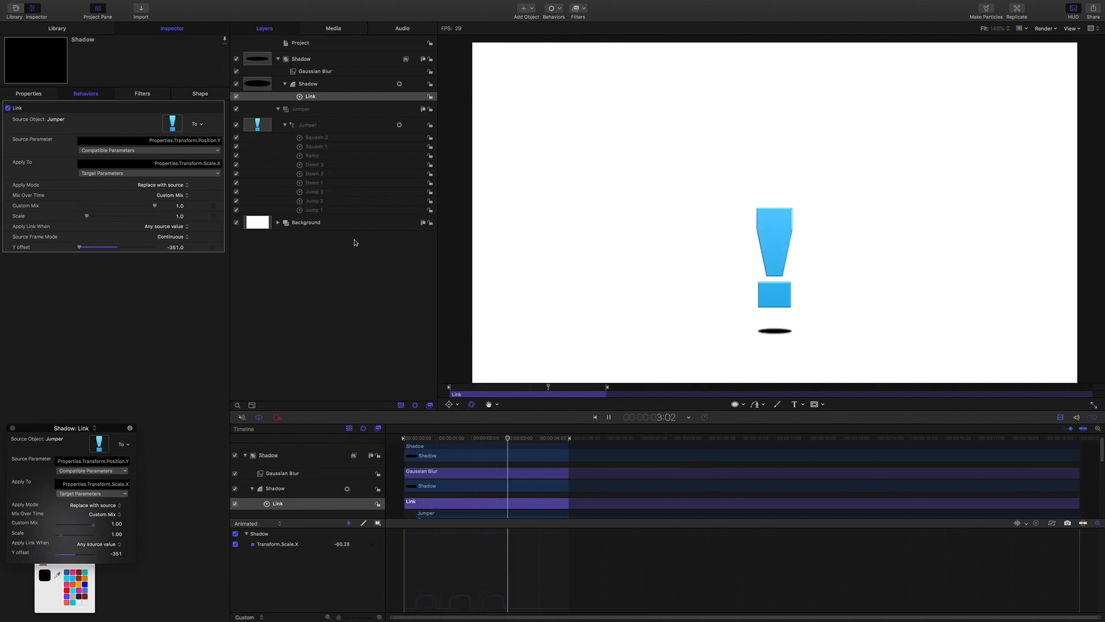
key("space")
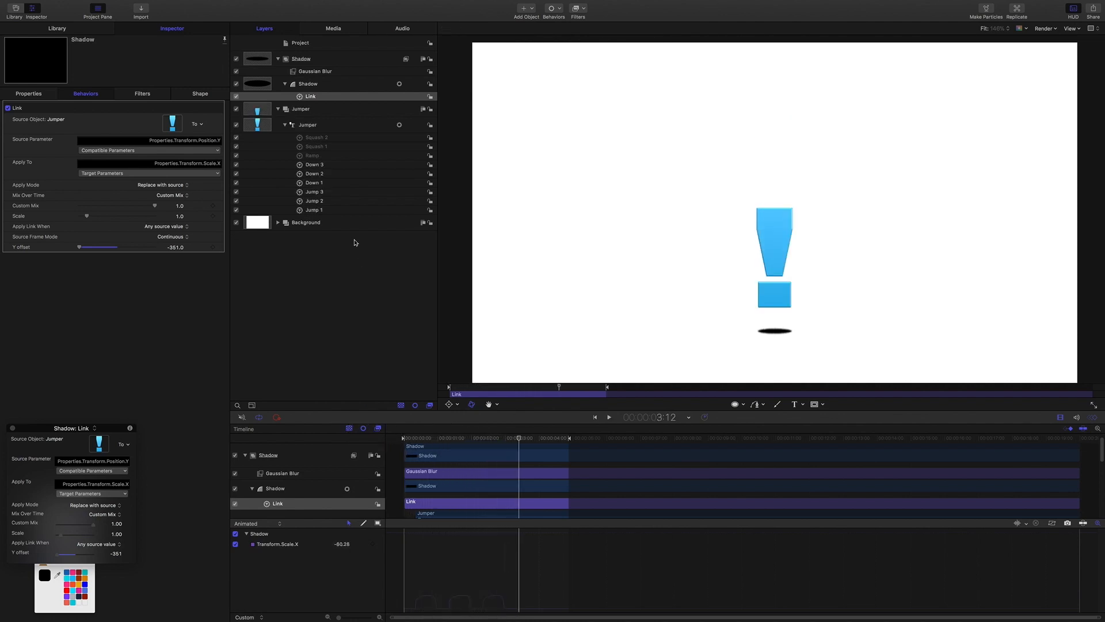
Set the Shadow ellipse's Y position to -299 px and move the Shadow group behind the Jumper group.
left_click(313, 85)
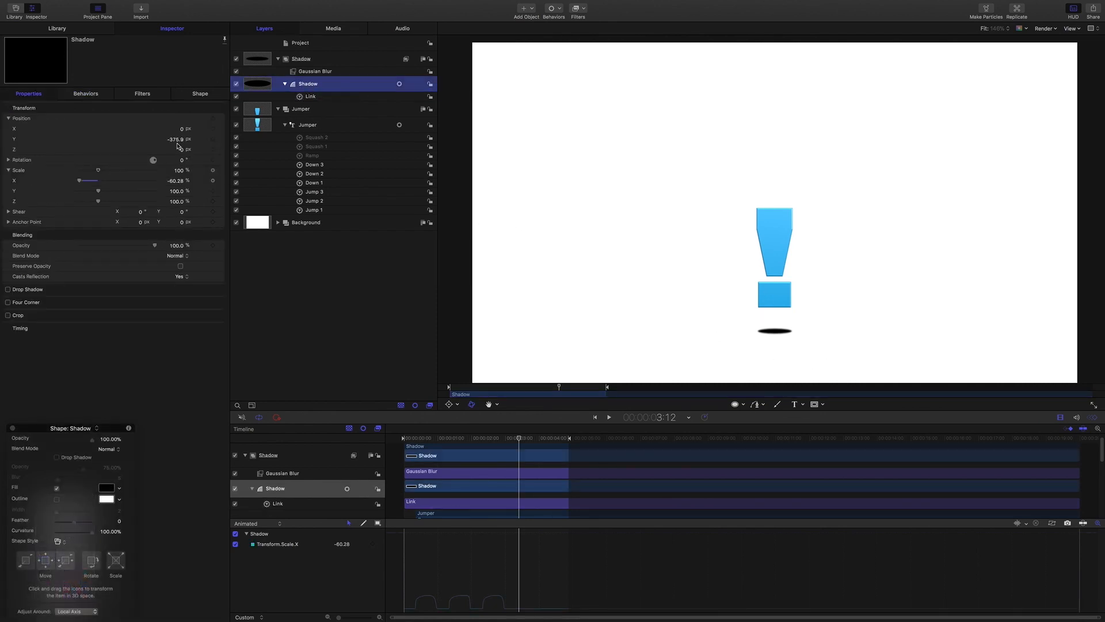
left_click(175, 139)
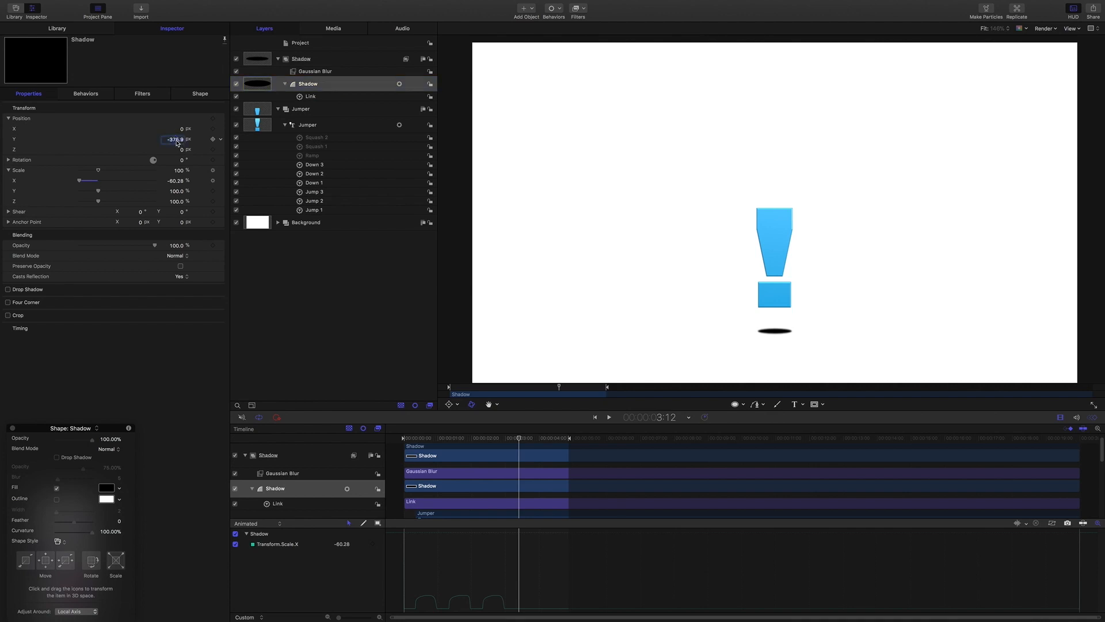
type("-299")
key("Return")
left_click(303, 60)
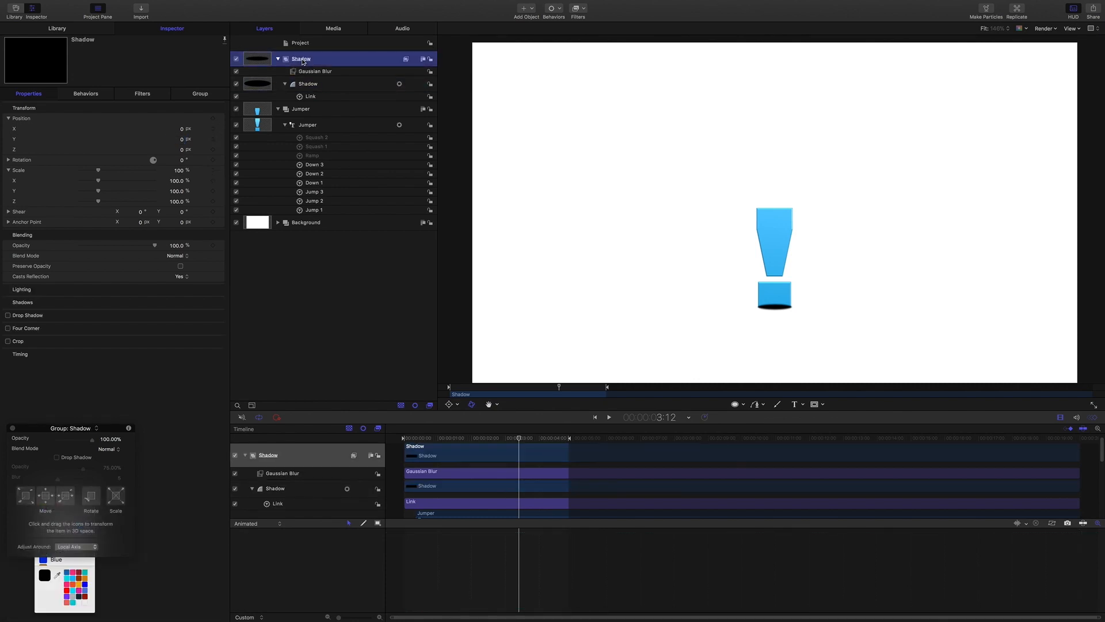
key("super+bracketleft")
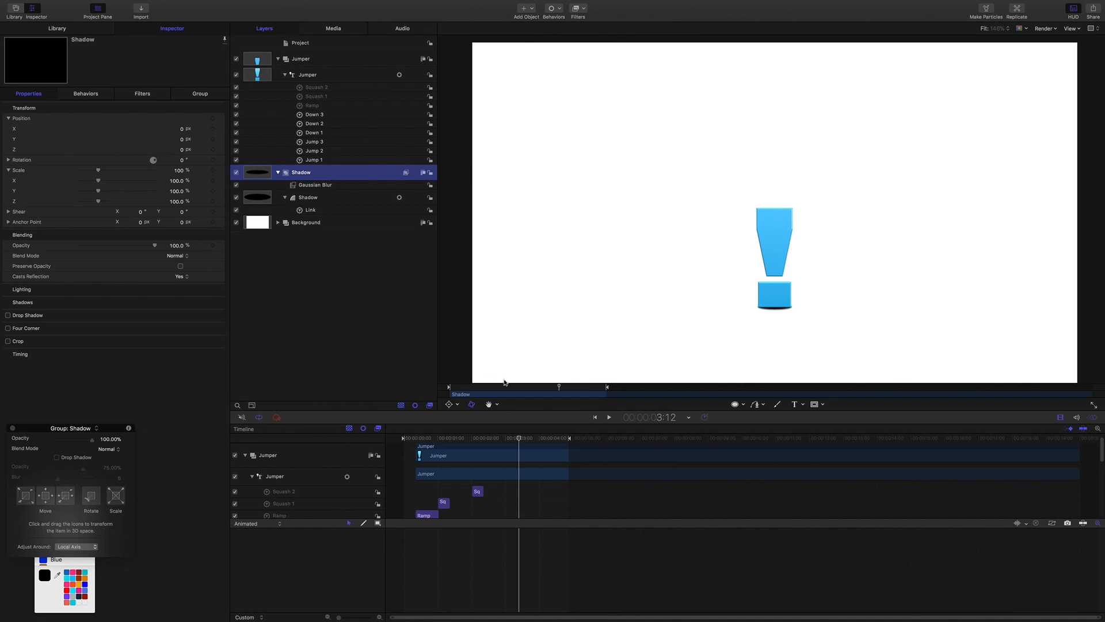
Play back and scrub the animation with nothing selected to check the repositioned shadow under the exclamation mark.
key("space")
left_click(334, 338)
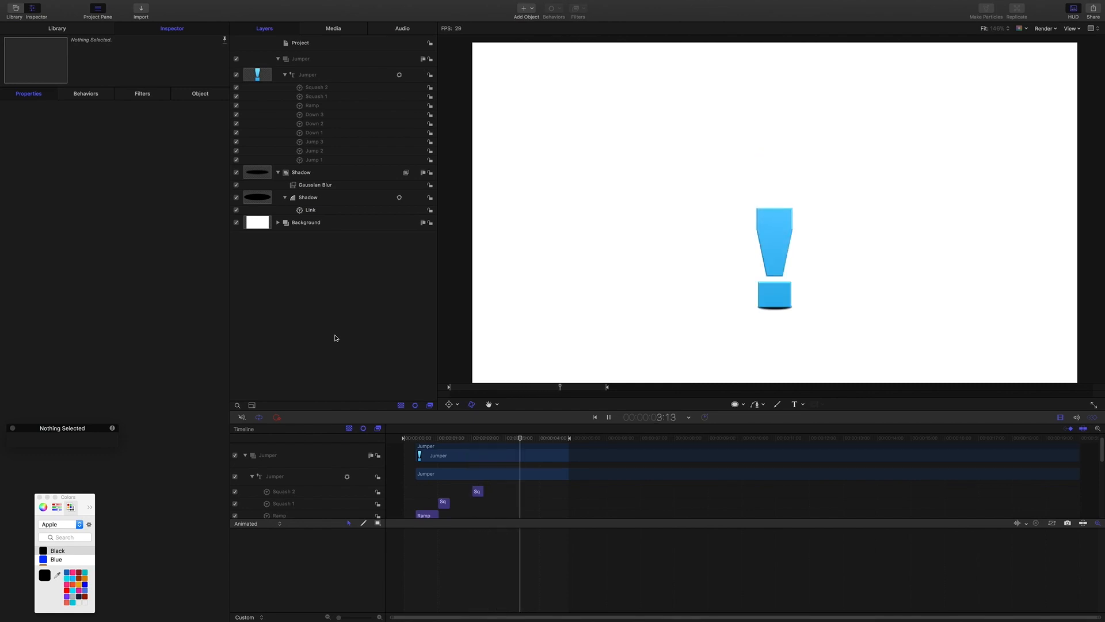
key("space")
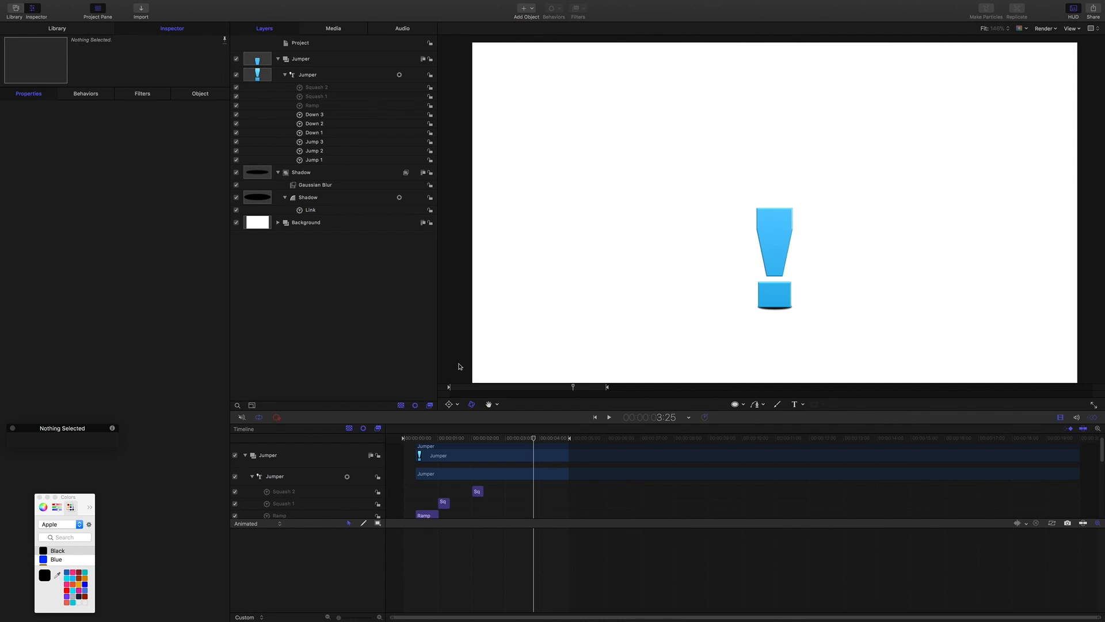
left_click_drag(534, 441, 463, 437)
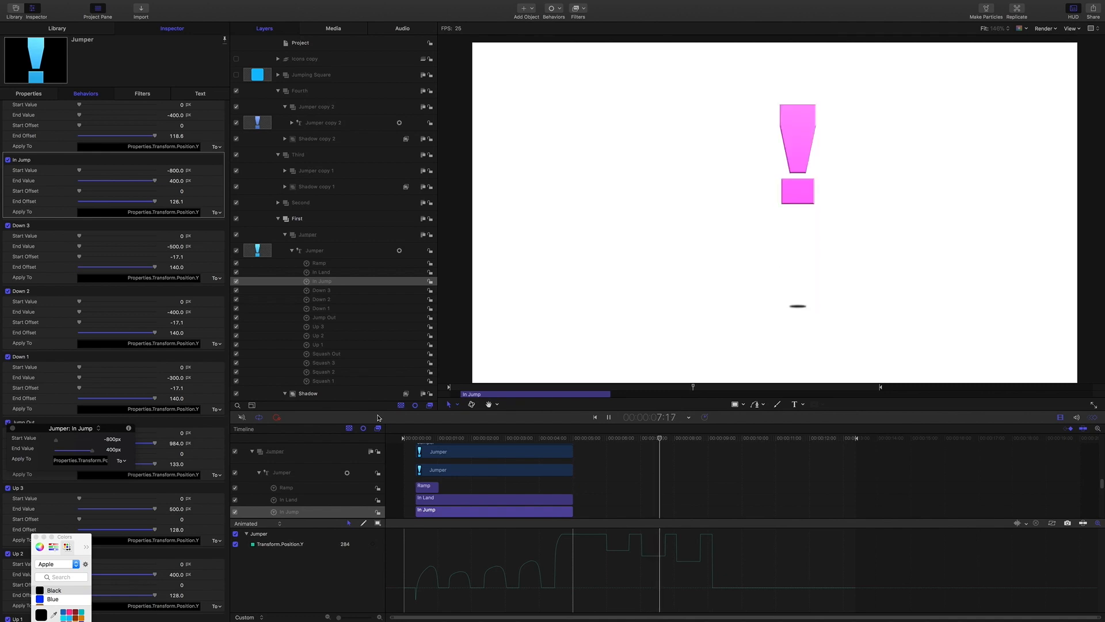
Play and scrub the first jumper in the finished project, comparing its entrance and jumps with the Position Y curve.
key("space")
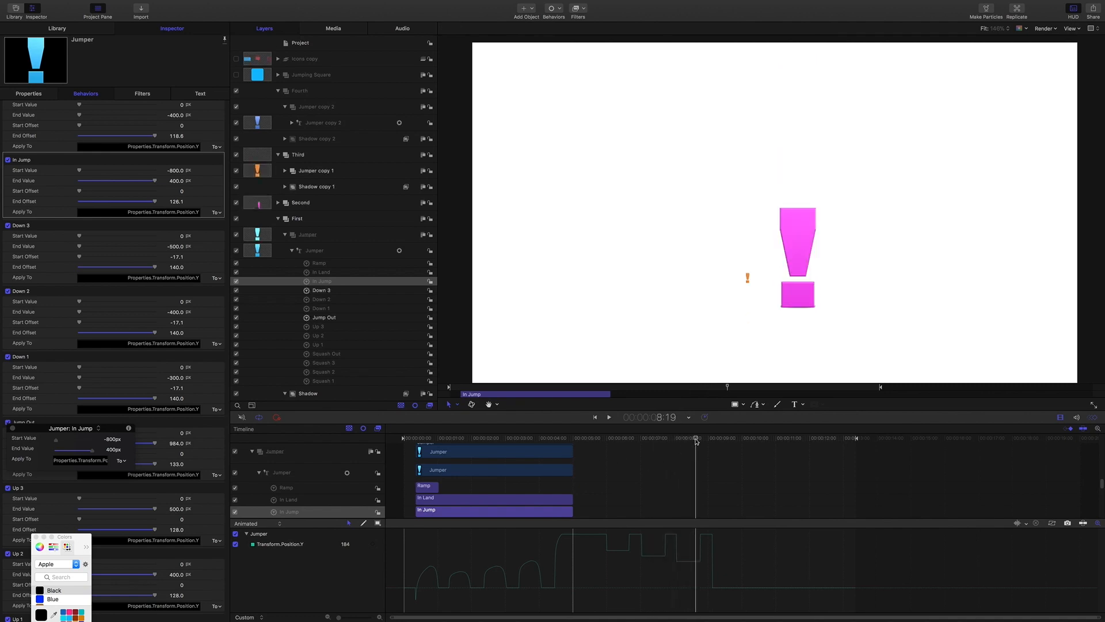
left_click_drag(696, 439, 428, 439)
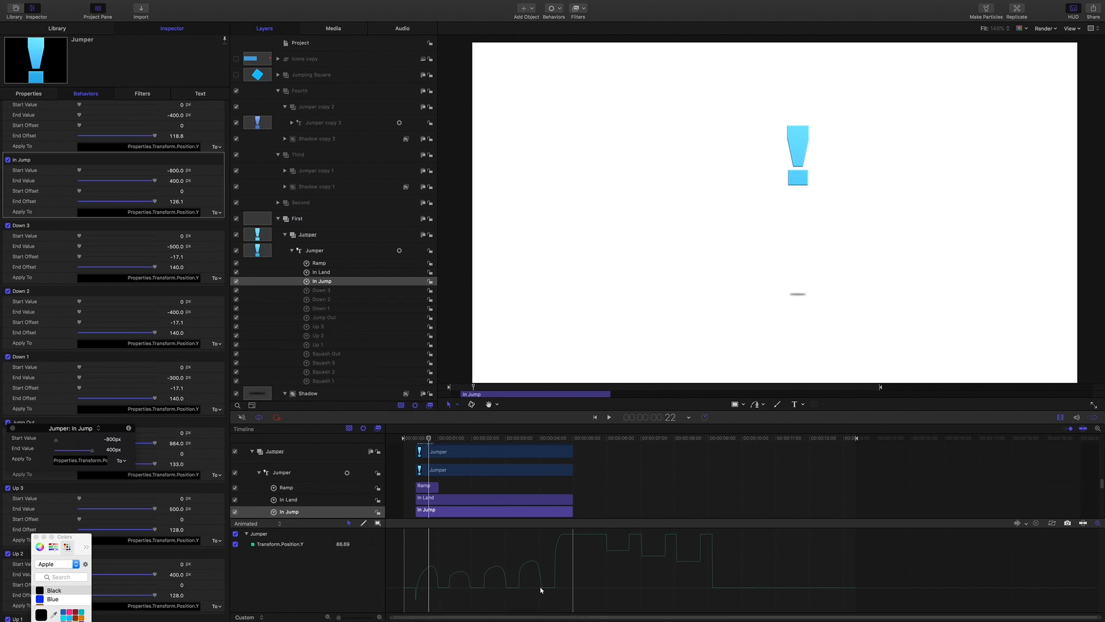
left_click(430, 440)
mouse_move(430, 441)
left_mouse_down()
mouse_move(493, 451)
mouse_move(426, 442)
left_mouse_up()
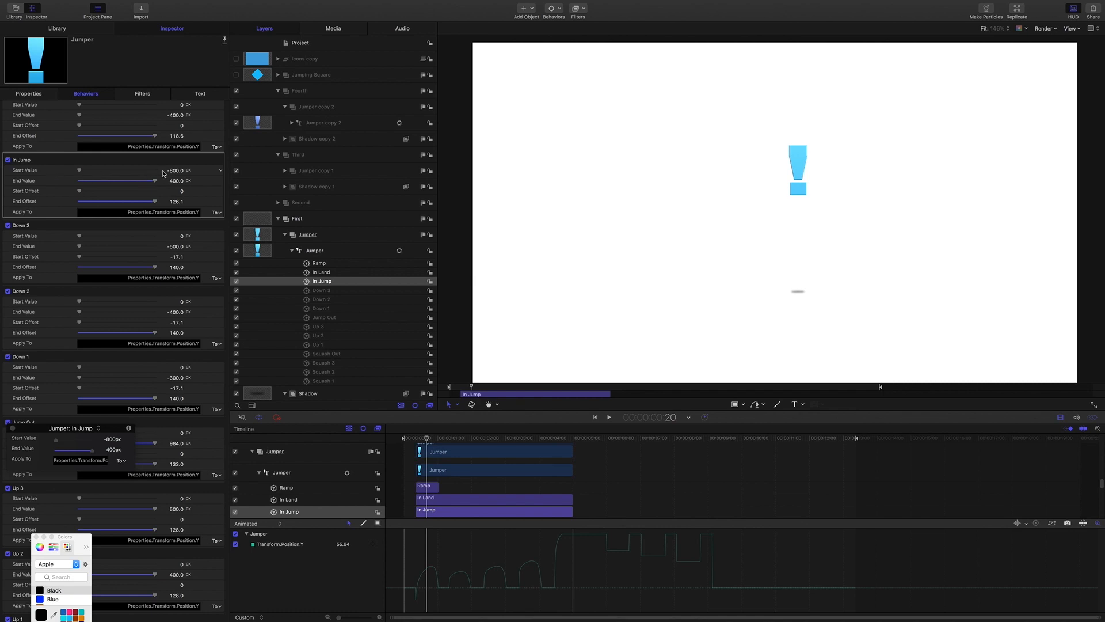
left_click_drag(427, 441, 409, 440)
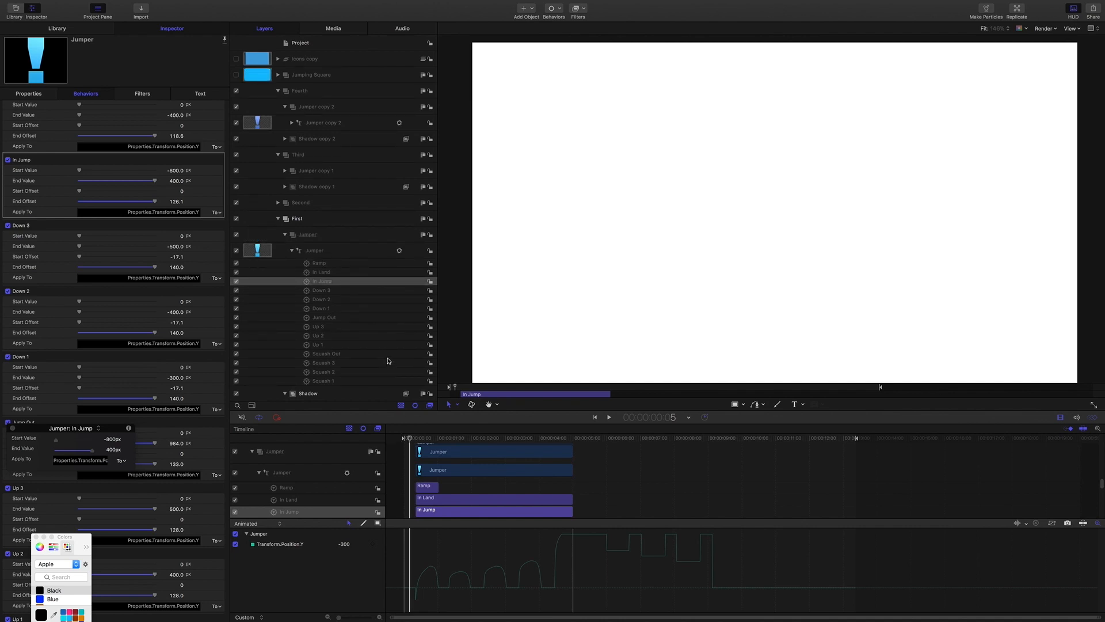
key("space")
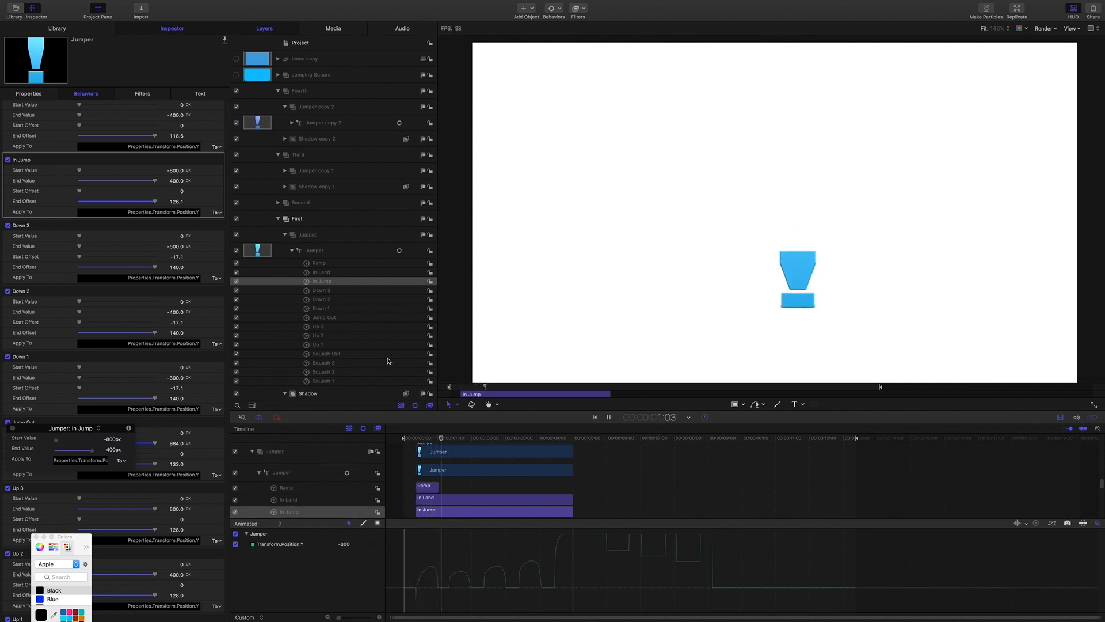
key("space")
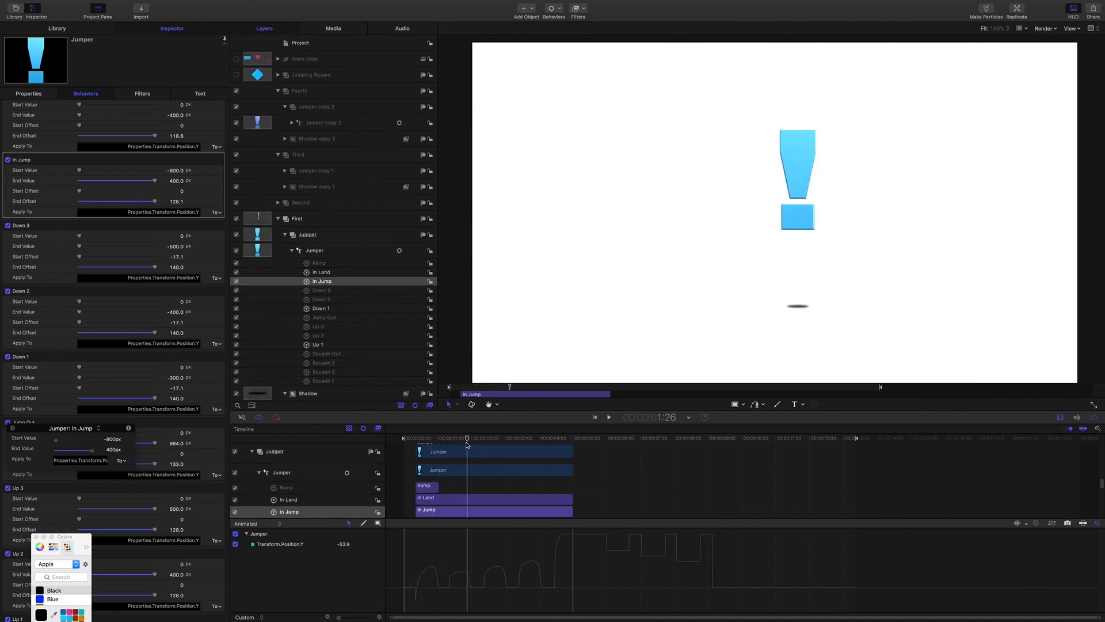
left_click_drag(467, 444, 493, 445)
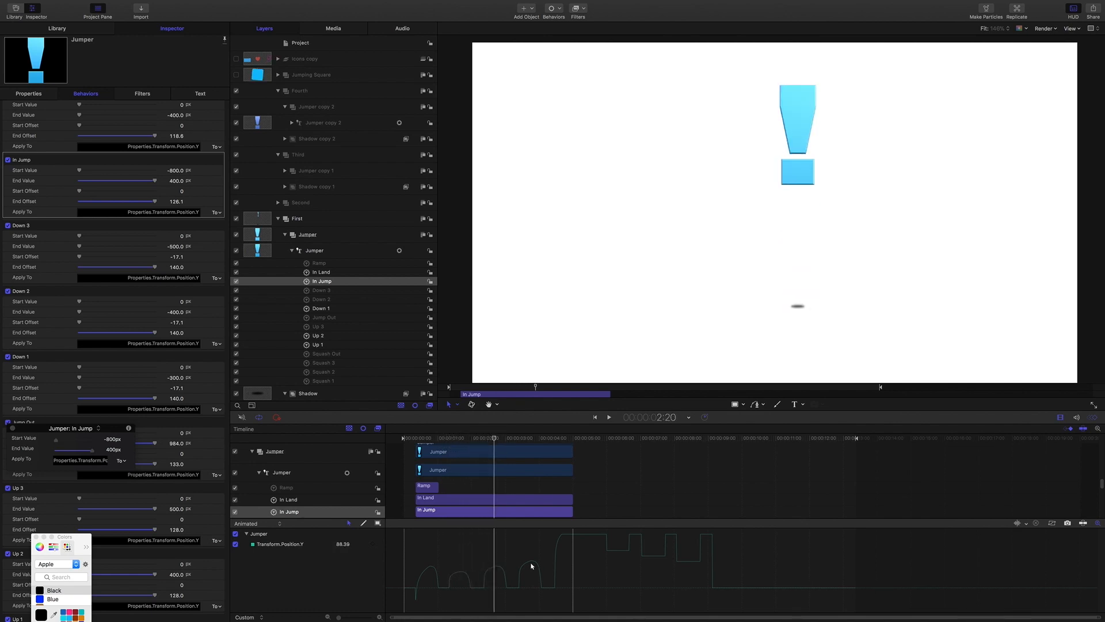
left_click_drag(495, 440, 498, 440)
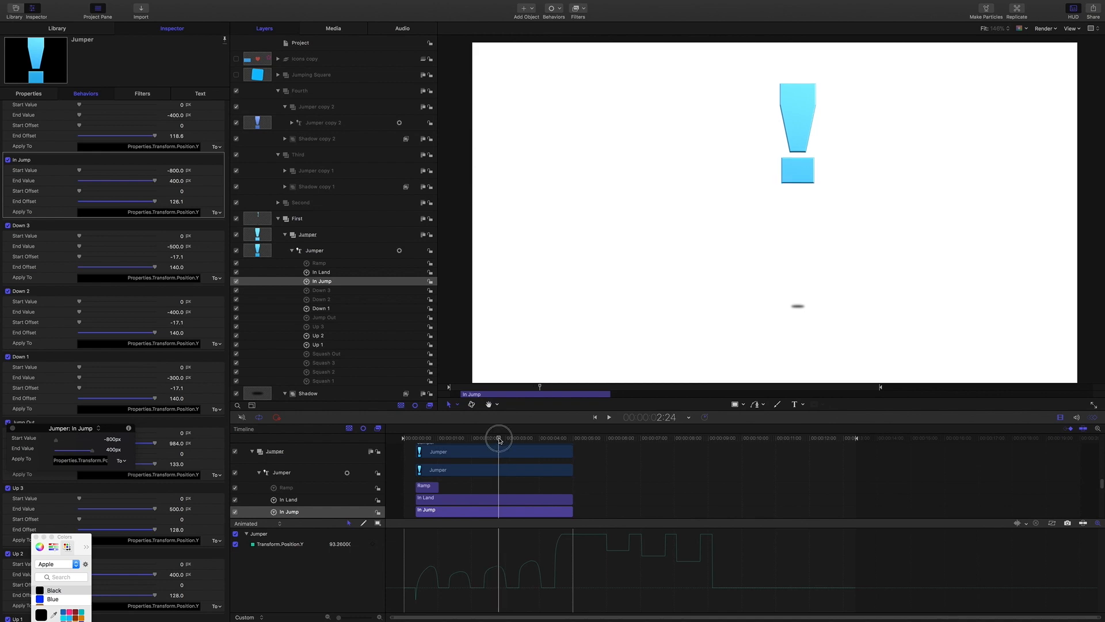
Review the values and offsets of the Jumper's jump, landing and squash behaviors, moving the HUD and Colors windows clear of the parameters.
scroll(139, 229, "down", 8)
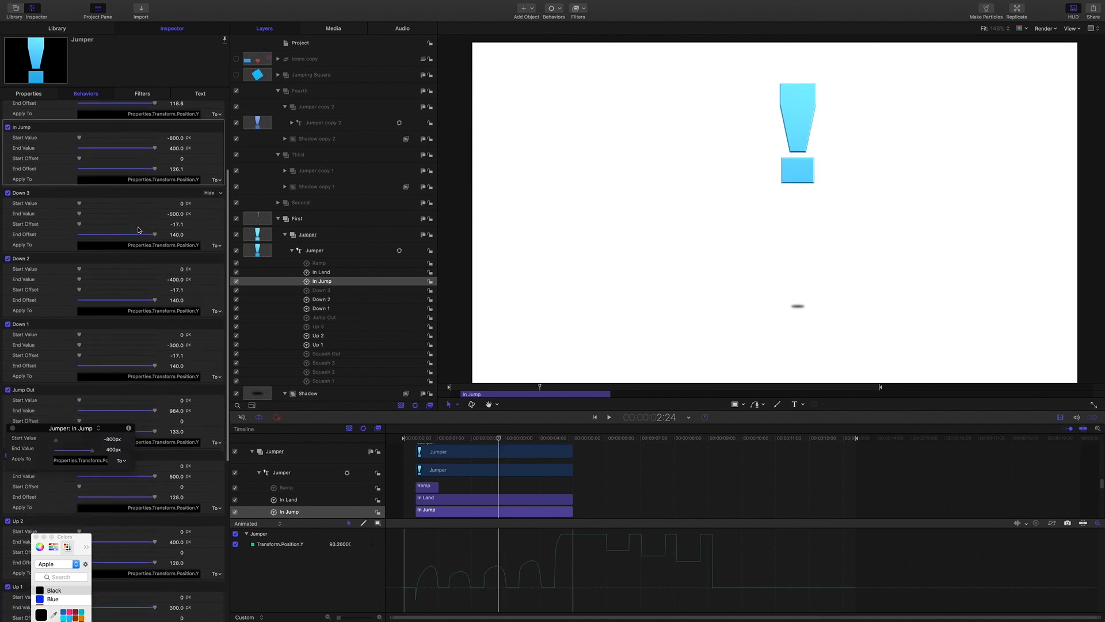
scroll(139, 230, "down", 3)
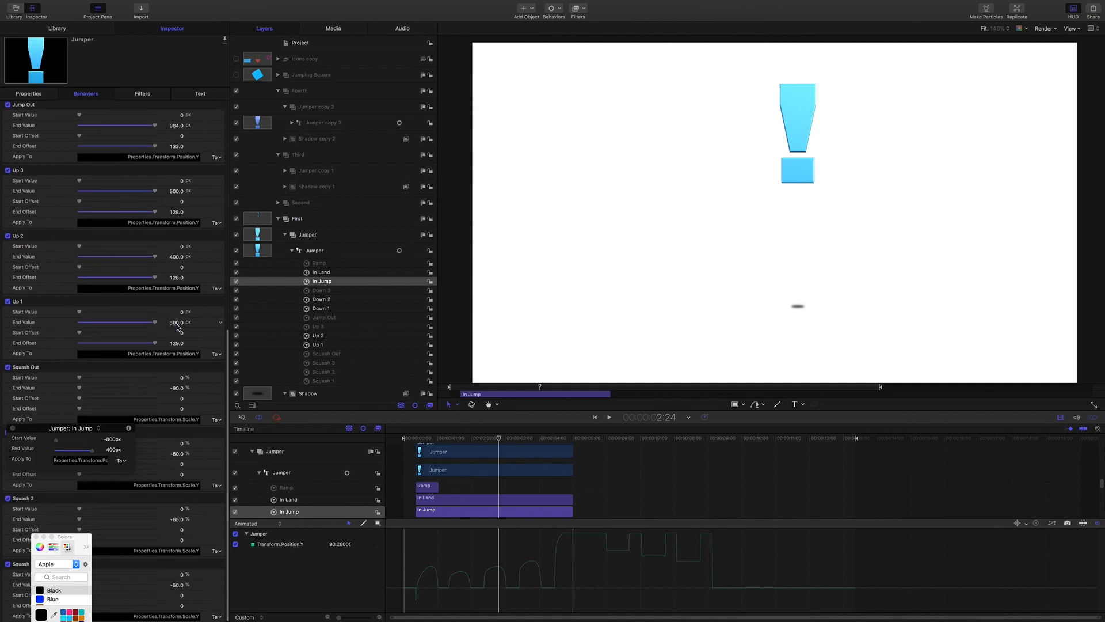
scroll(179, 253, "up", 1)
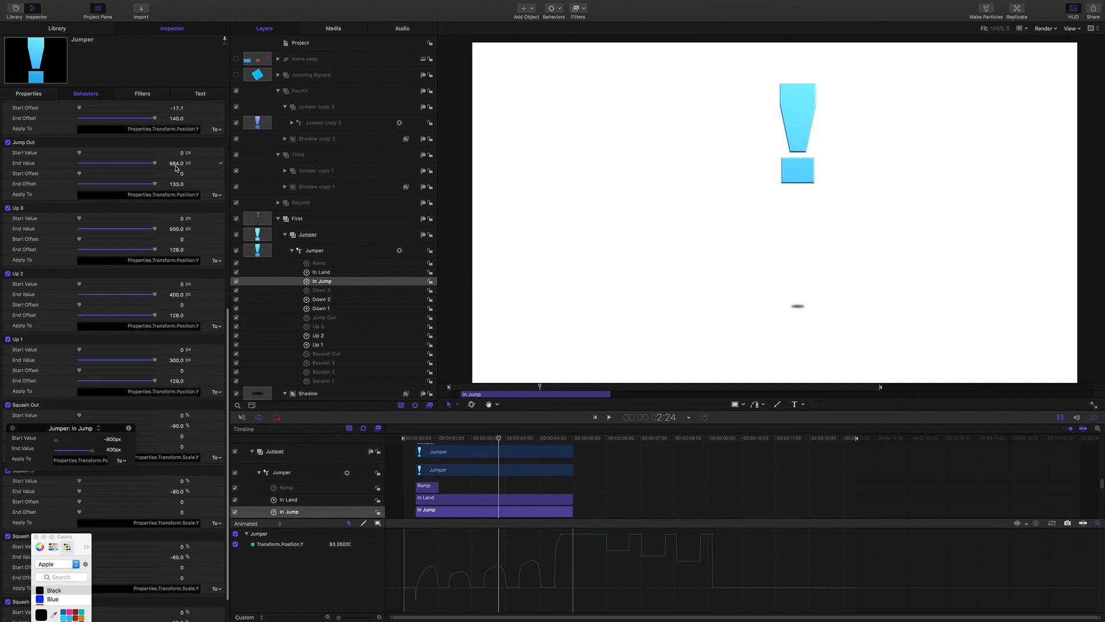
left_click_drag(498, 438, 474, 432)
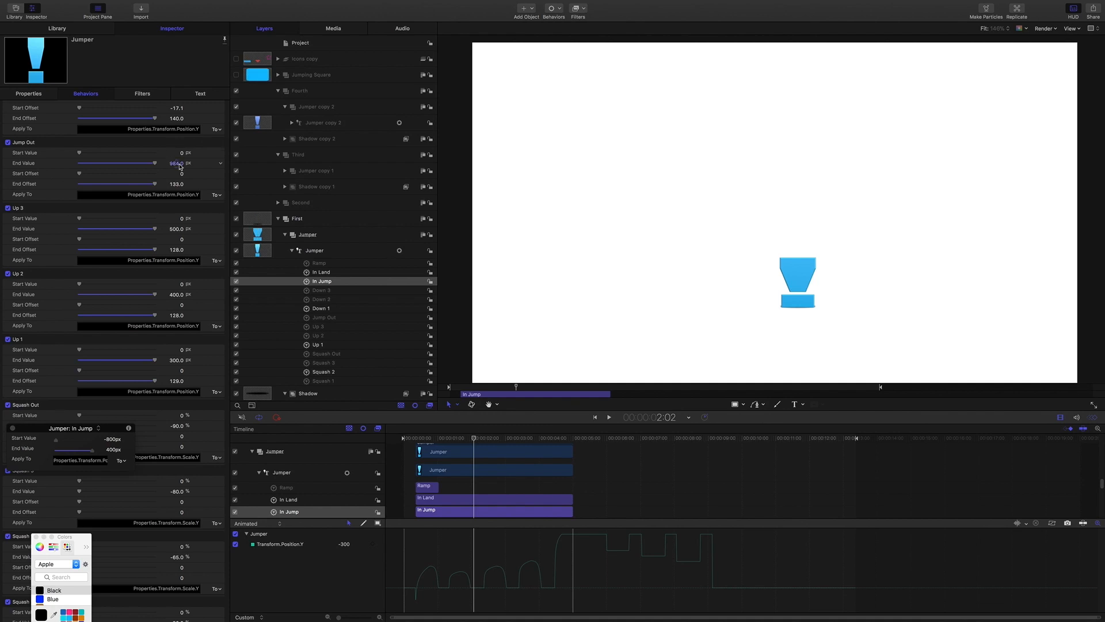
scroll(164, 187, "up", 5)
scroll(164, 186, "up", 6)
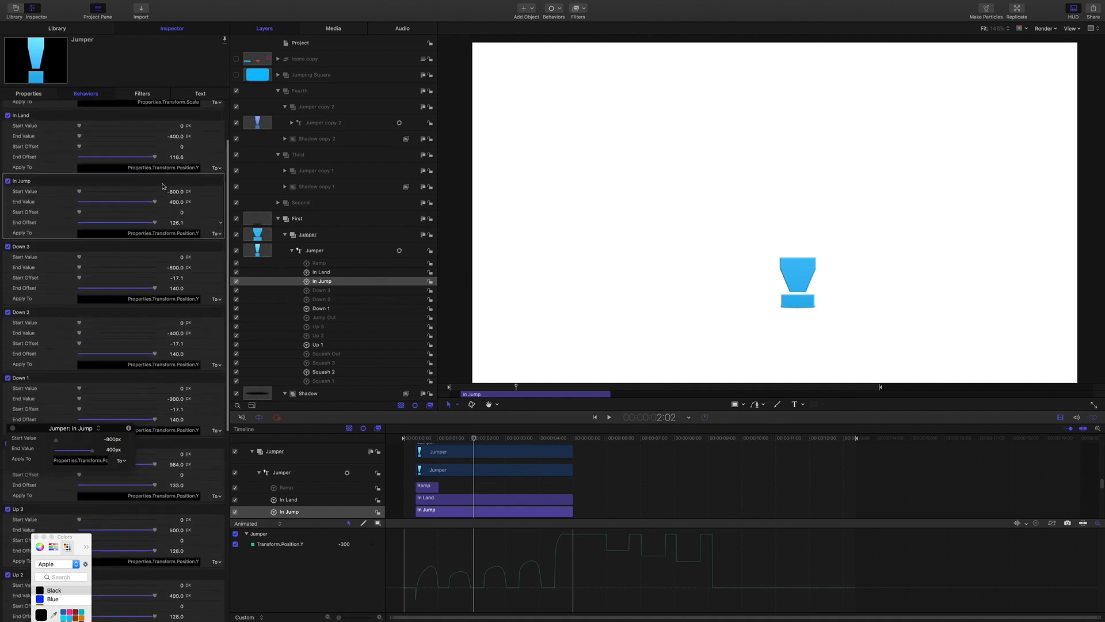
scroll(163, 186, "down", 10)
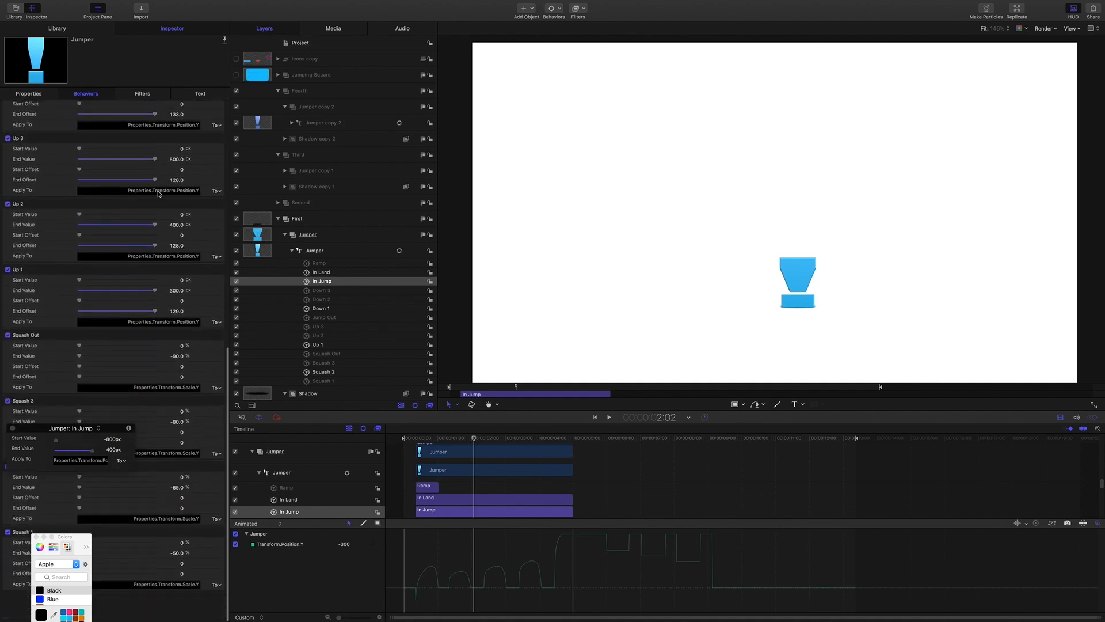
left_click_drag(107, 430, 458, 182)
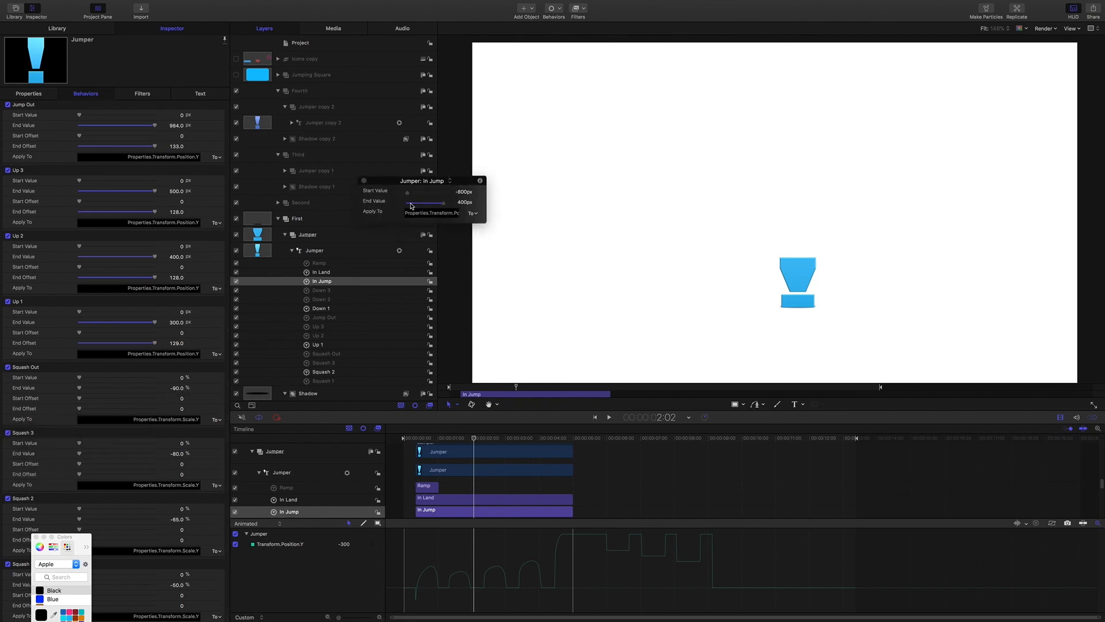
left_click_drag(83, 540, 414, 411)
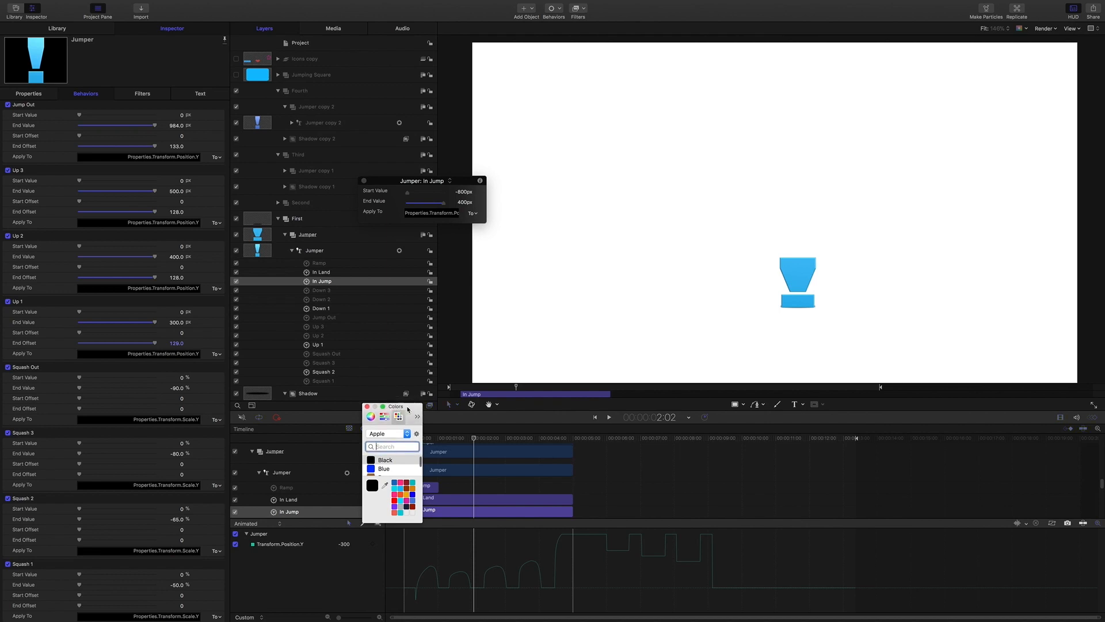
left_click_drag(403, 408, 253, 378)
Scrub forward to about 9:08 and back to 2:00 to examine how the differently colored jumpers follow one another.
left_click(476, 440)
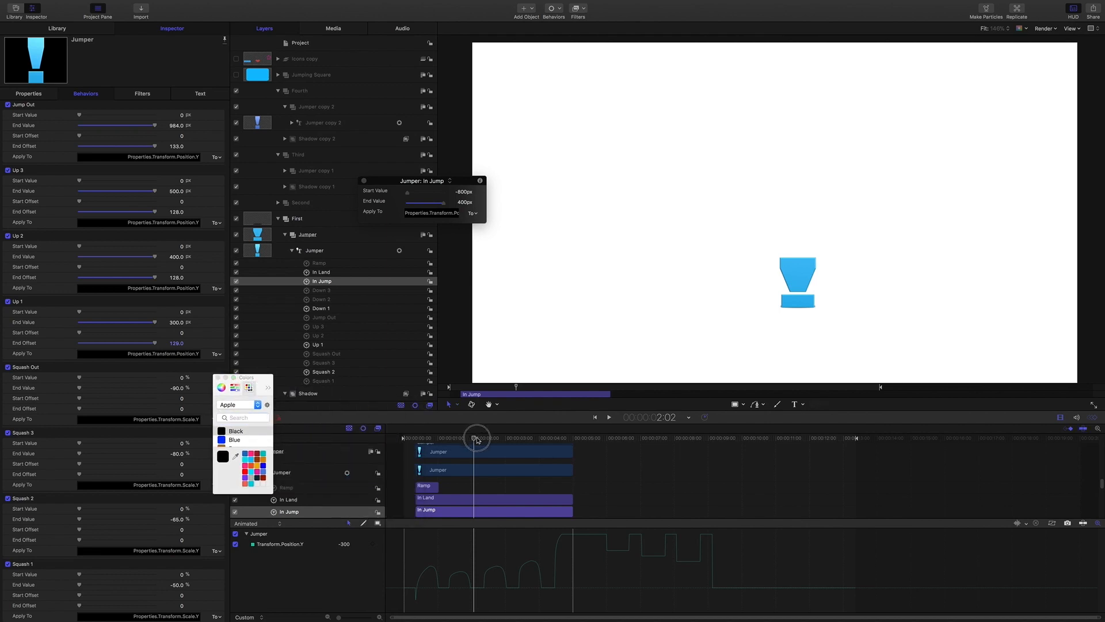
left_click_drag(477, 441, 716, 451)
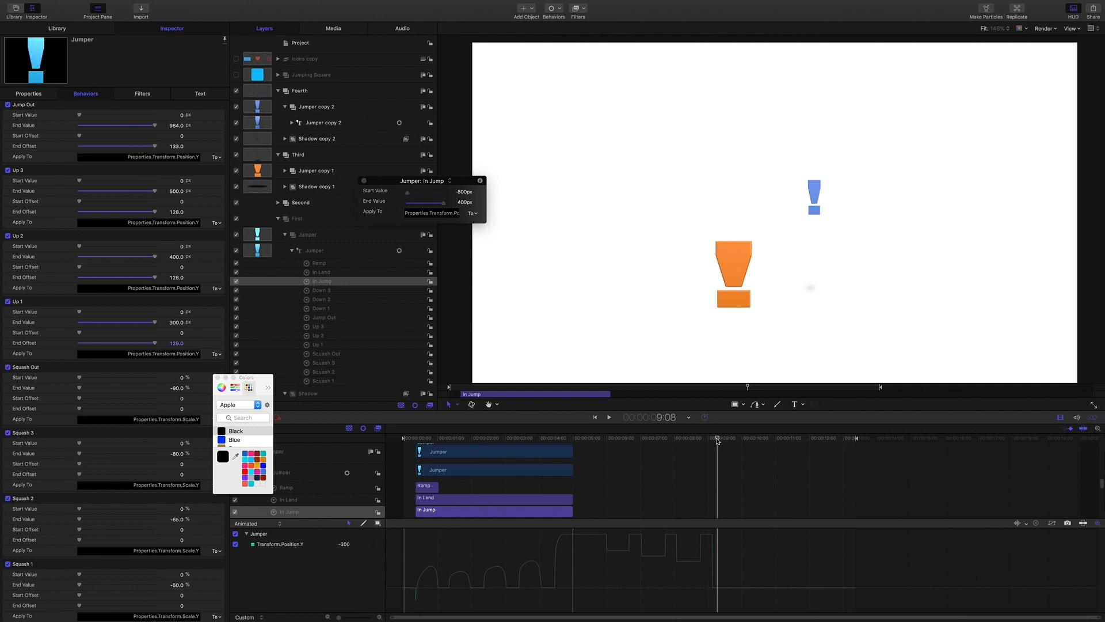
mouse_move(717, 440)
left_mouse_down()
mouse_move(697, 437)
mouse_move(718, 440)
left_mouse_up()
left_click_drag(716, 439, 472, 410)
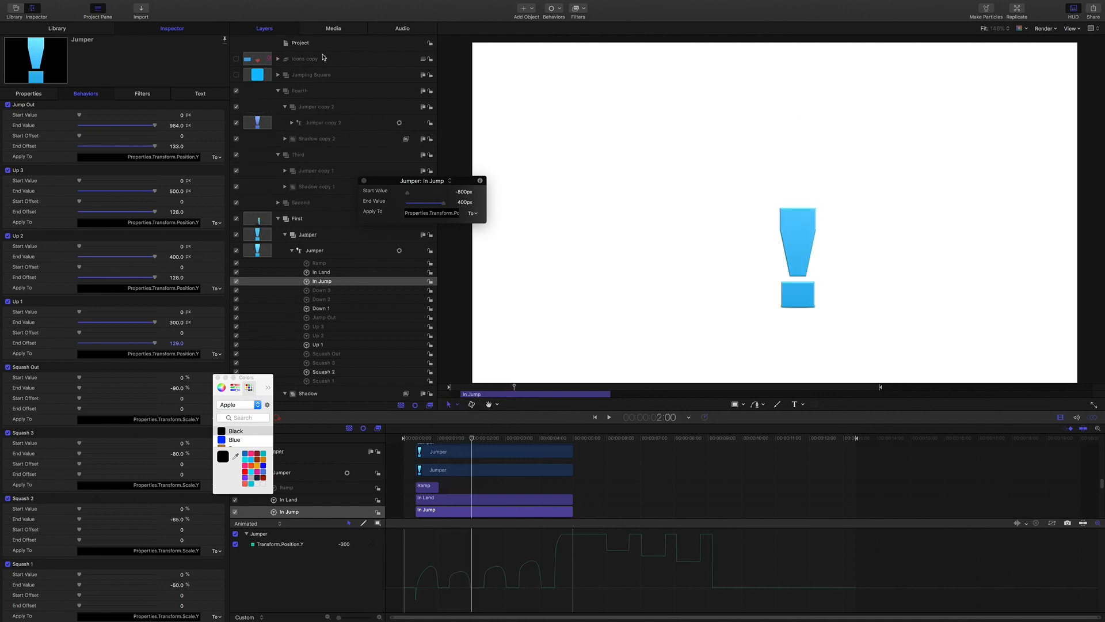
Select the first jumper's Shadow Gaussian Blur and scrub through the jumps to 4:16 to examine its keyframed Amount.
left_click_drag(466, 183, 563, 145)
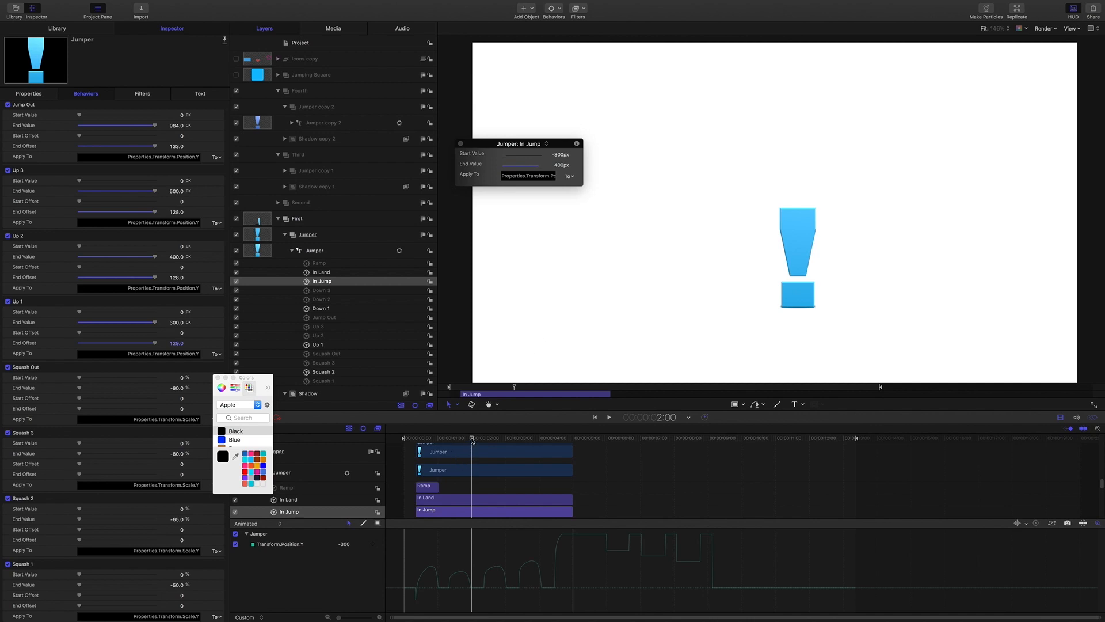
left_click_drag(472, 441, 427, 439)
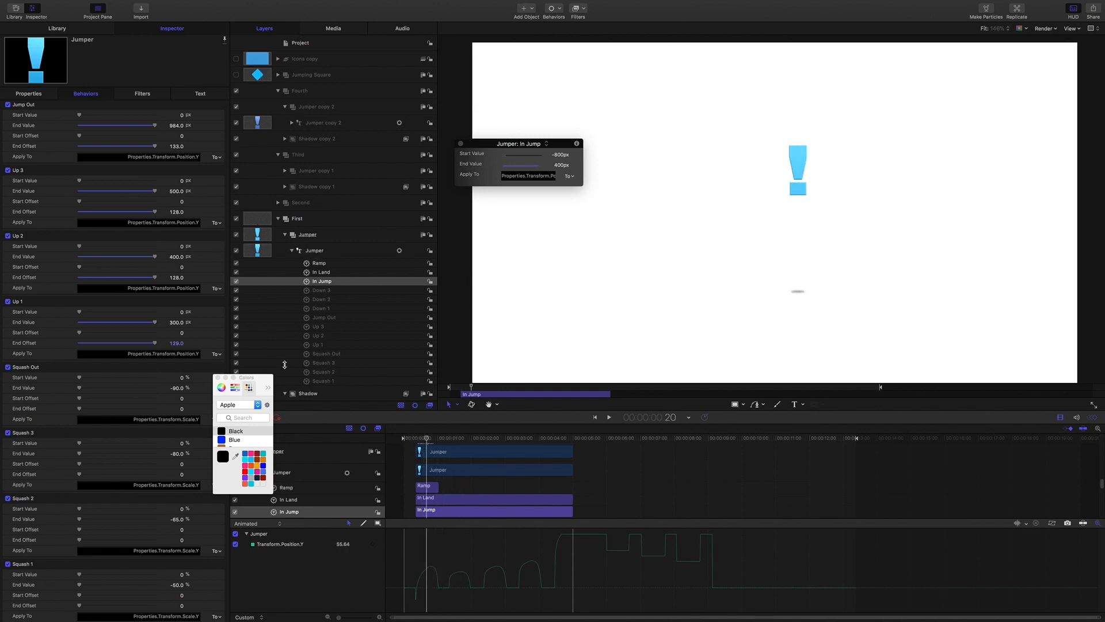
scroll(308, 355, "down", 3)
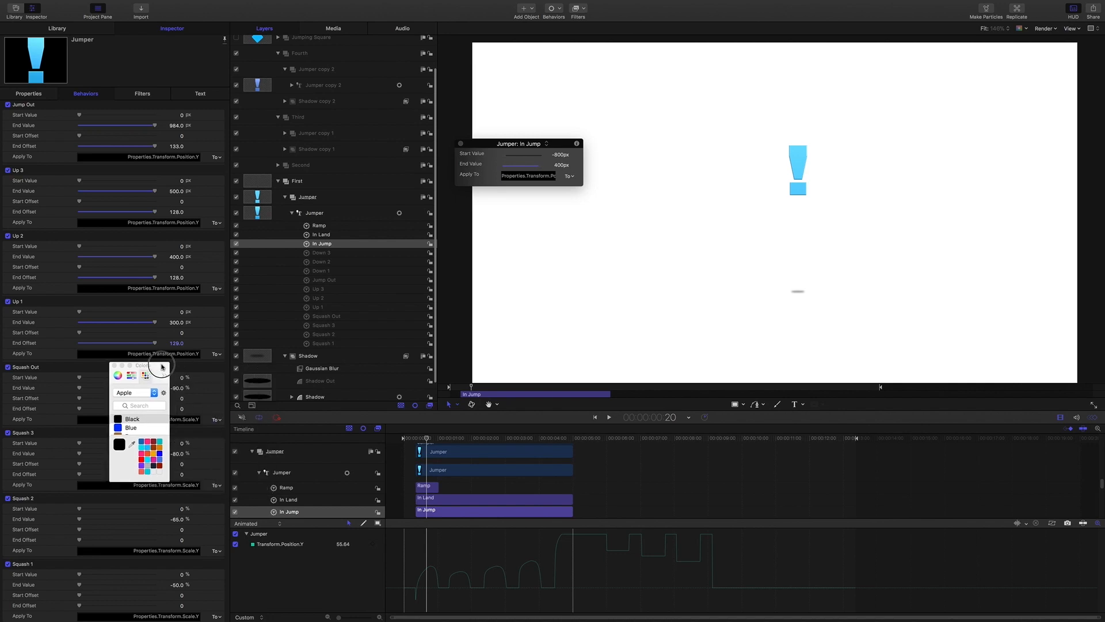
left_click(325, 369)
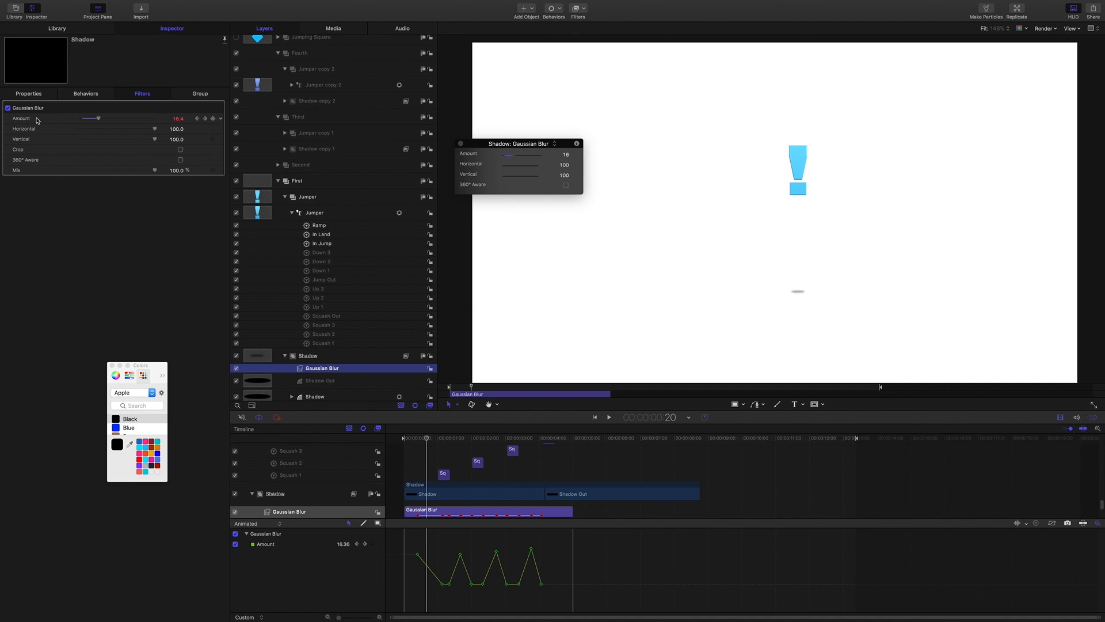
mouse_move(428, 441)
left_mouse_down()
mouse_move(415, 438)
mouse_move(448, 440)
left_mouse_up()
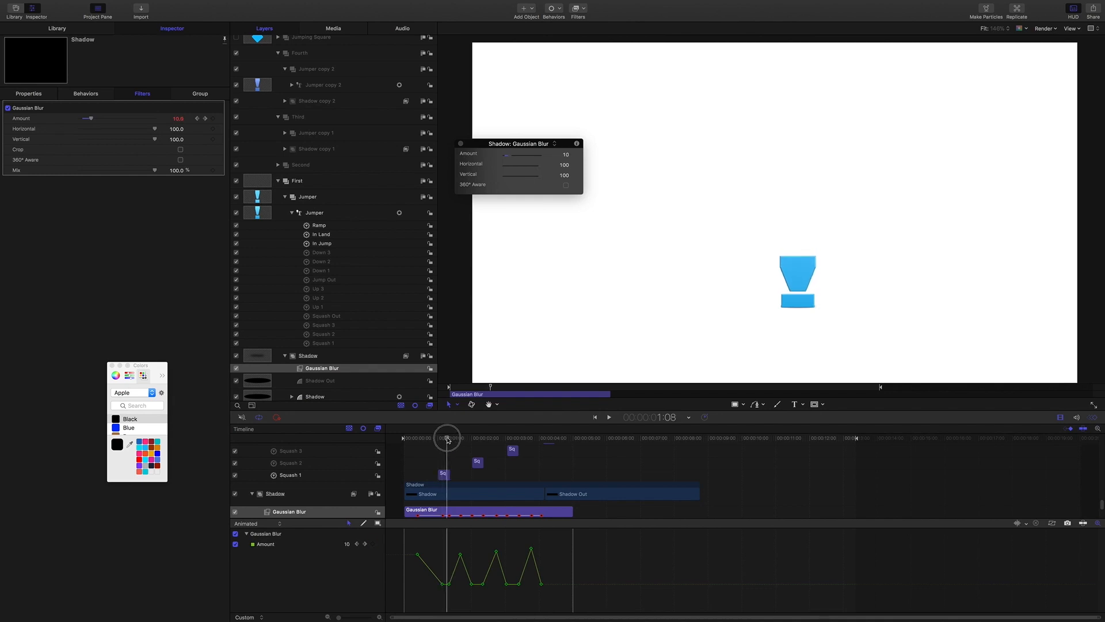
left_click_drag(448, 441, 461, 438)
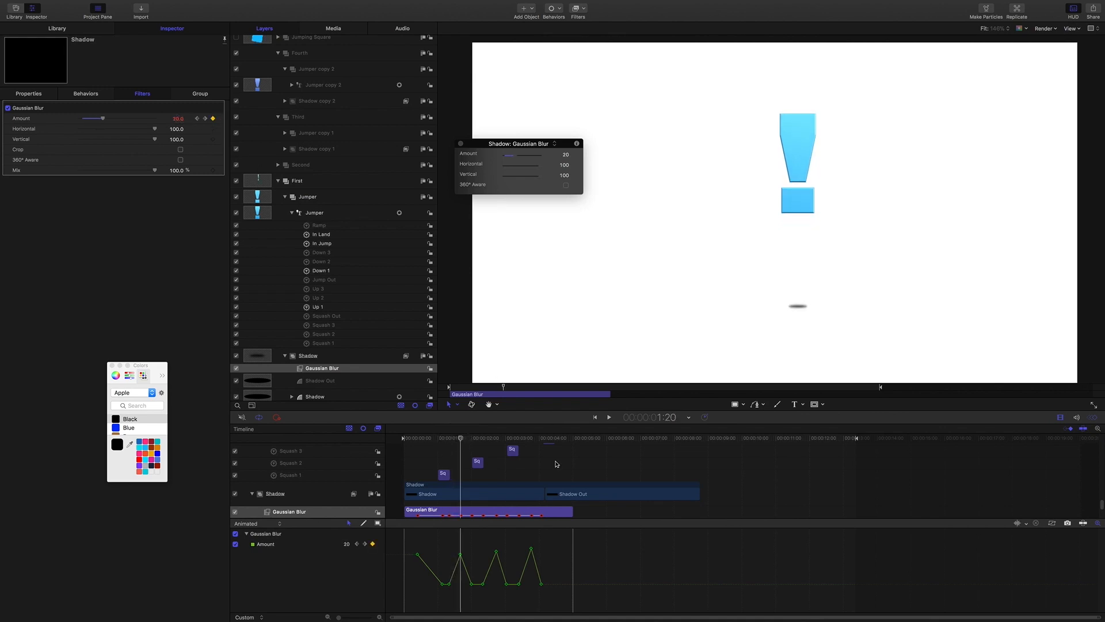
left_click_drag(461, 440, 480, 440)
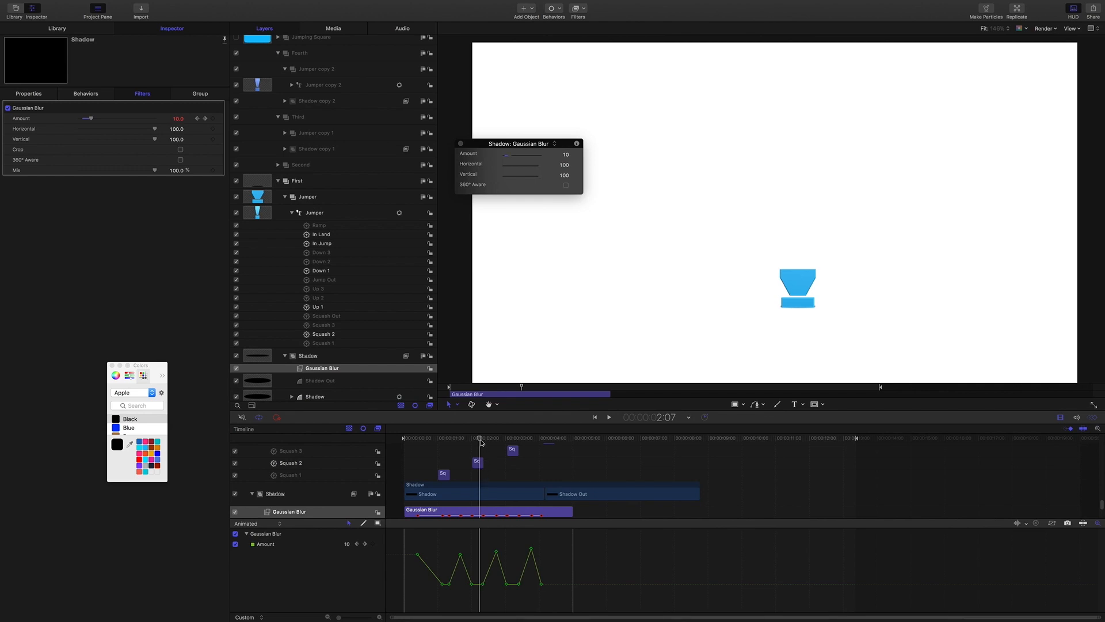
left_click_drag(482, 442, 531, 447)
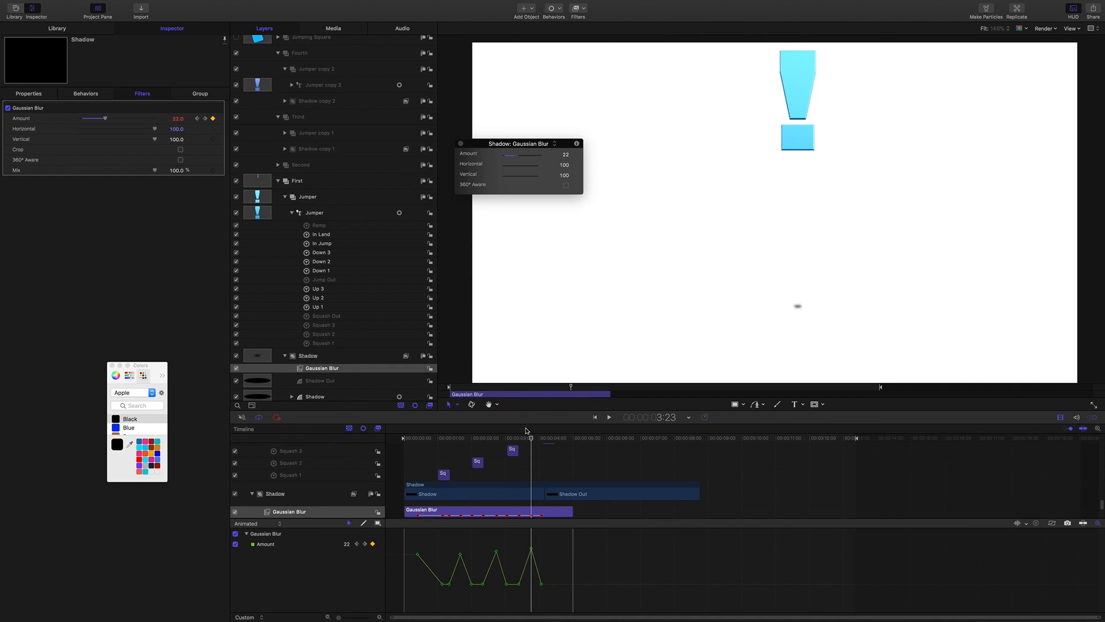
left_click_drag(527, 441, 557, 442)
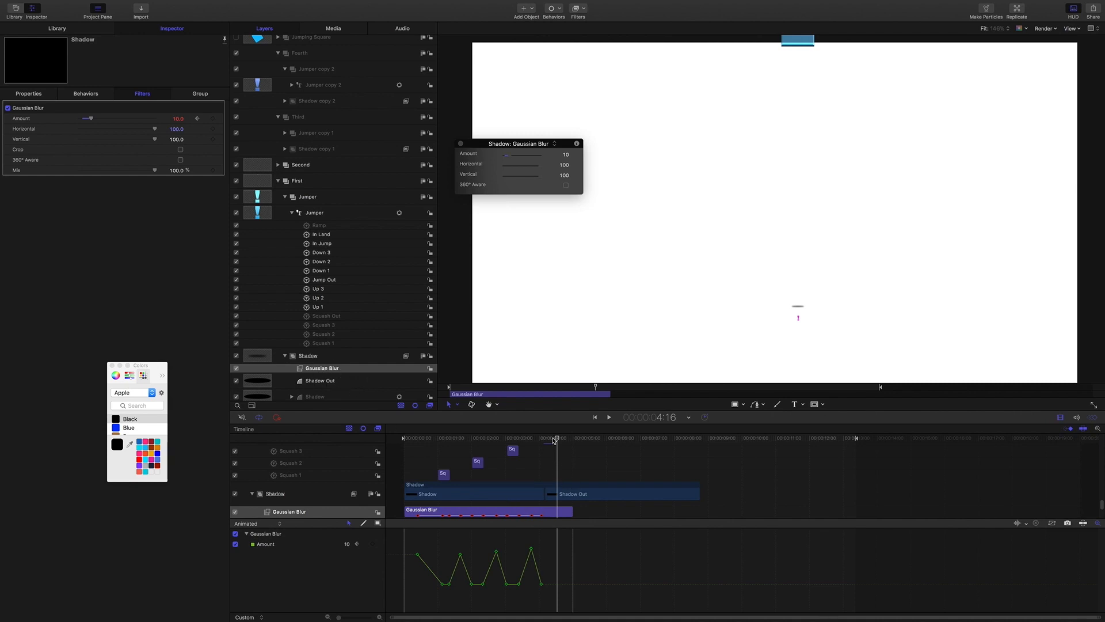
Scrub between 3:03 and 4:16 to compare the first jumper's last squashes and exit jump with its shadow blur keyframes.
left_click_drag(556, 440, 546, 442)
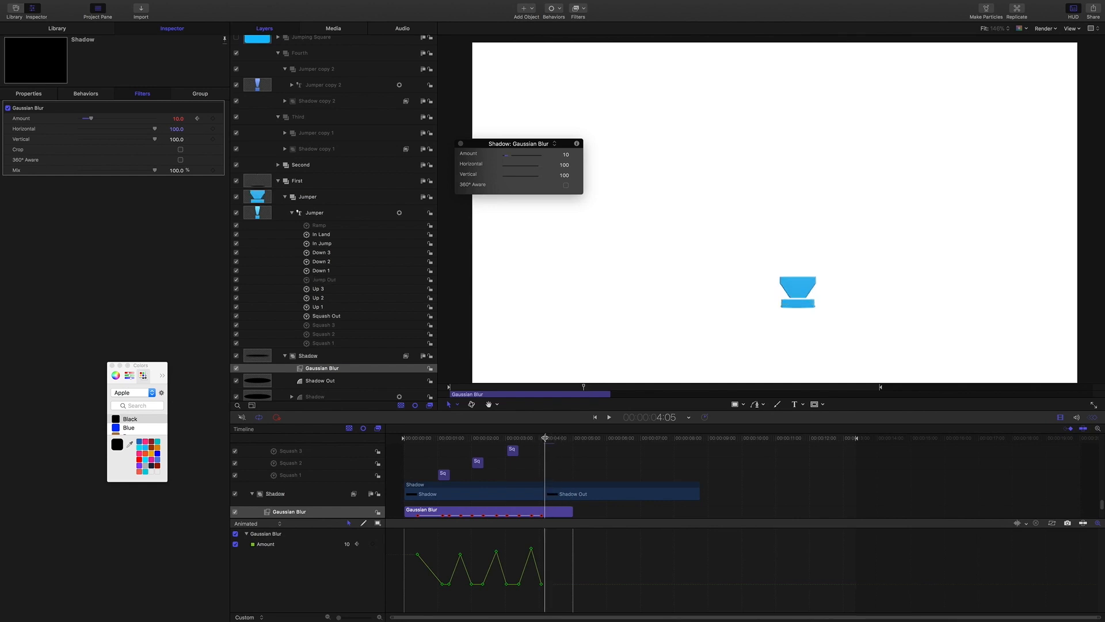
left_click_drag(545, 438, 556, 441)
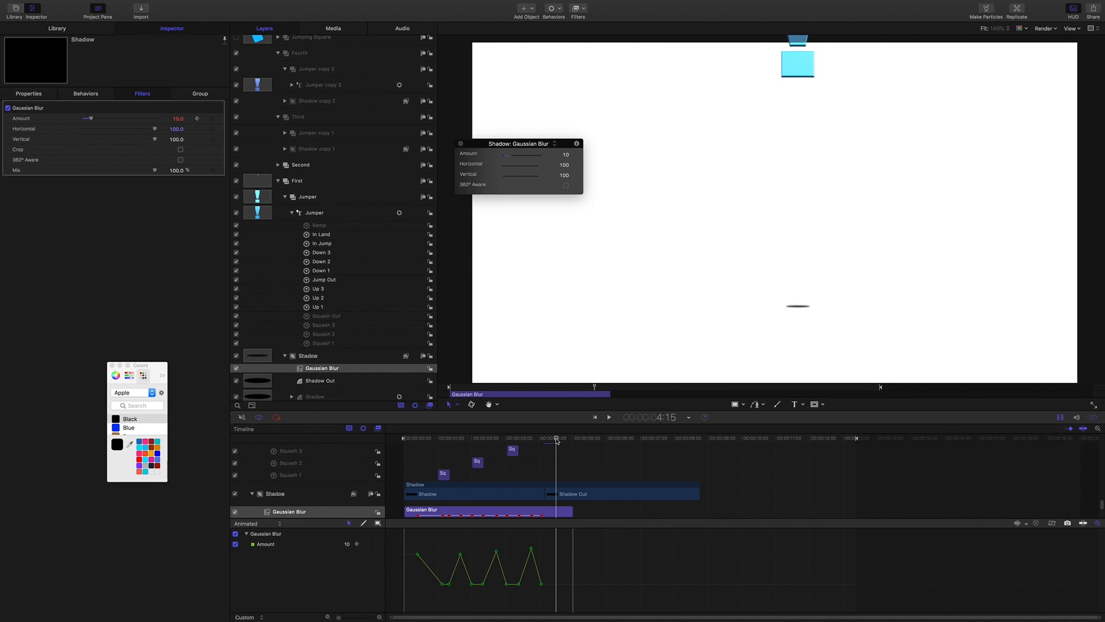
left_click(557, 441)
left_click_drag(556, 441, 557, 441)
left_click_drag(557, 441, 509, 438)
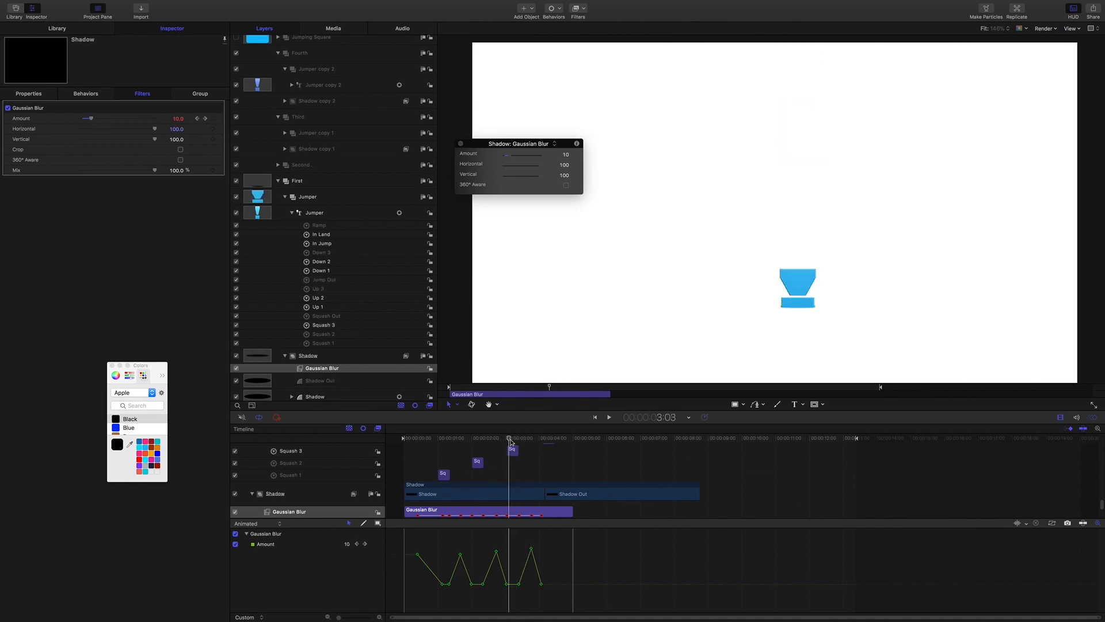
left_click_drag(510, 441, 510, 438)
left_click_drag(512, 439, 554, 444)
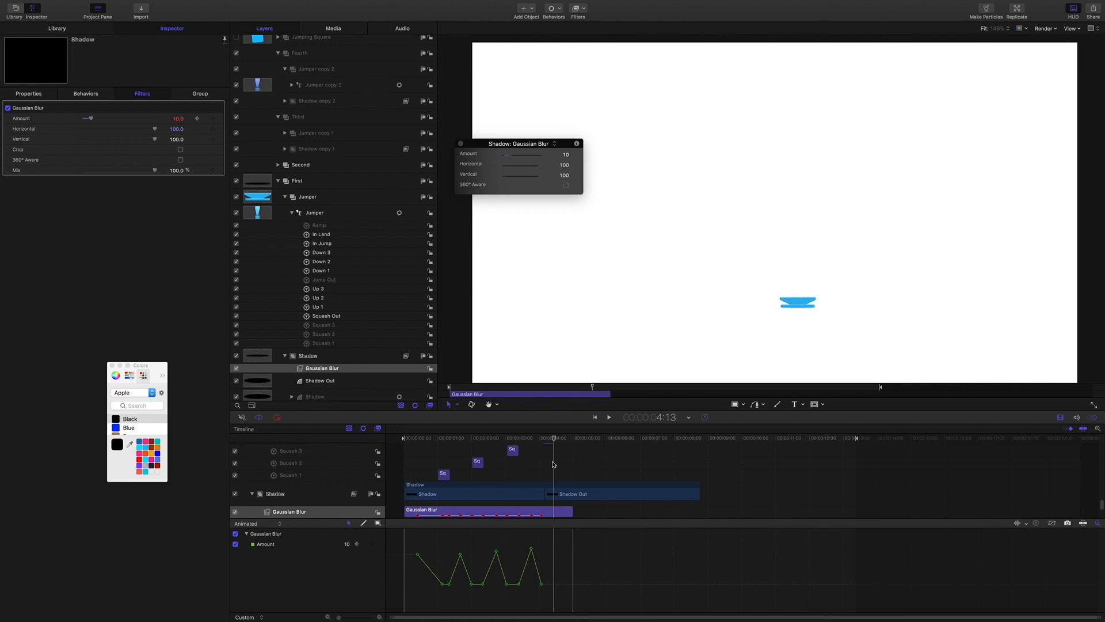
Select the first jumper's Shadow shape and scrub from frame 13 to frame 24 to examine its animated Position Y and Scale.
left_click_drag(554, 439, 442, 428)
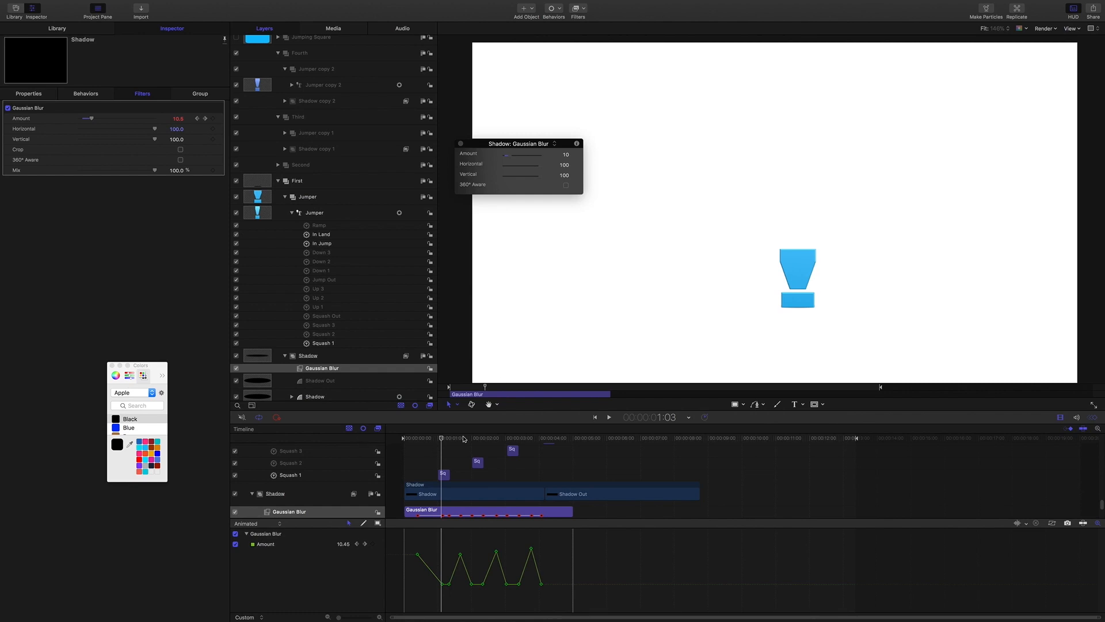
left_click_drag(442, 441, 419, 440)
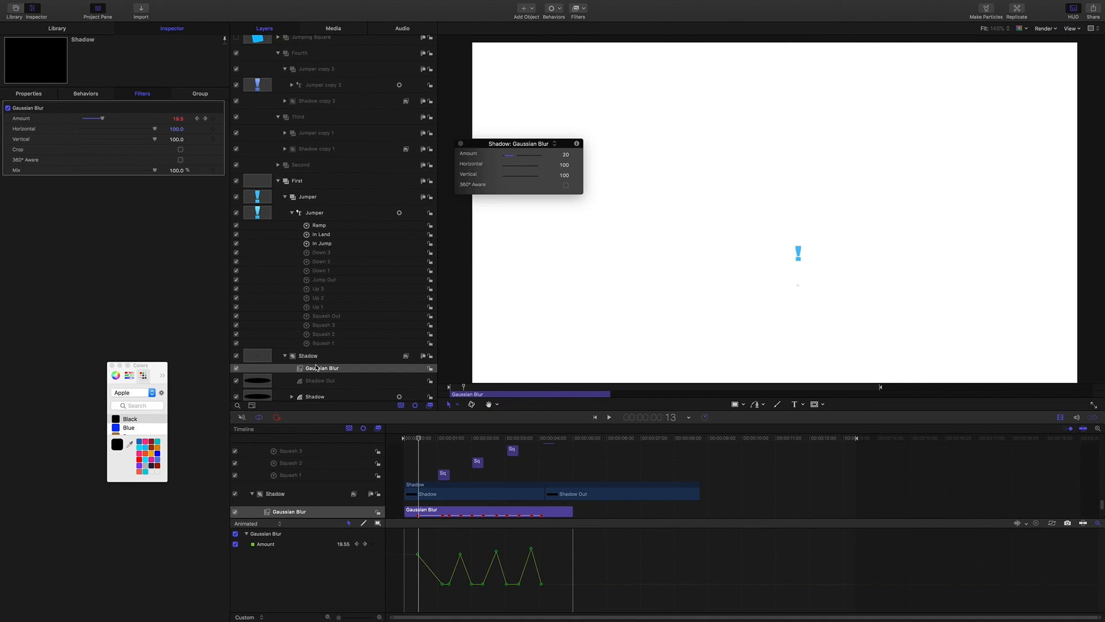
scroll(326, 371, "down", 2)
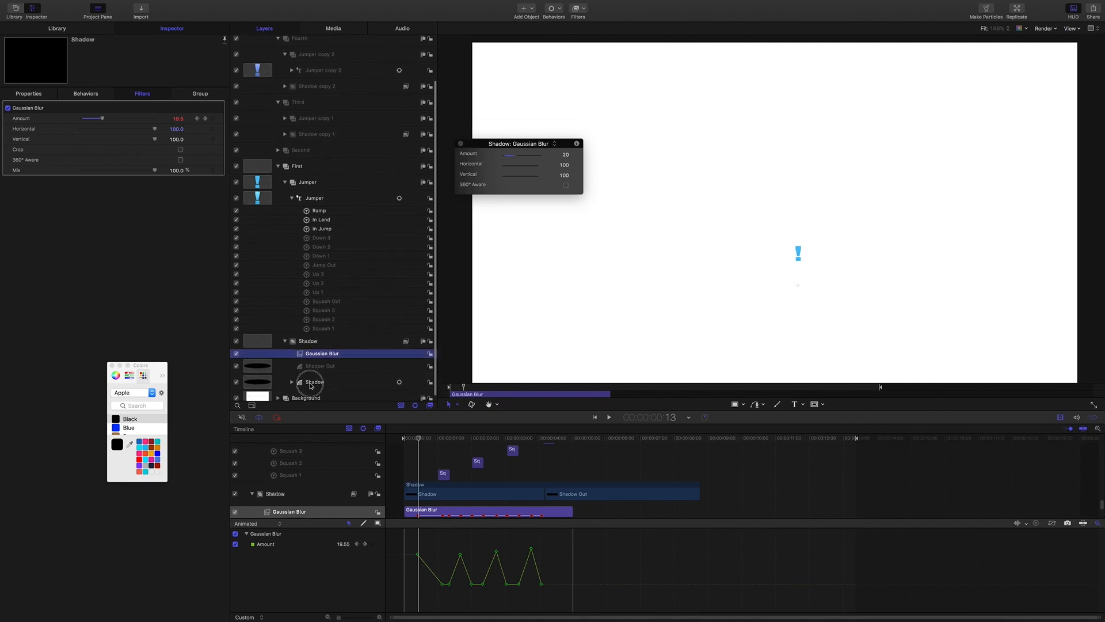
left_click(319, 386)
scroll(320, 386, "down", 2)
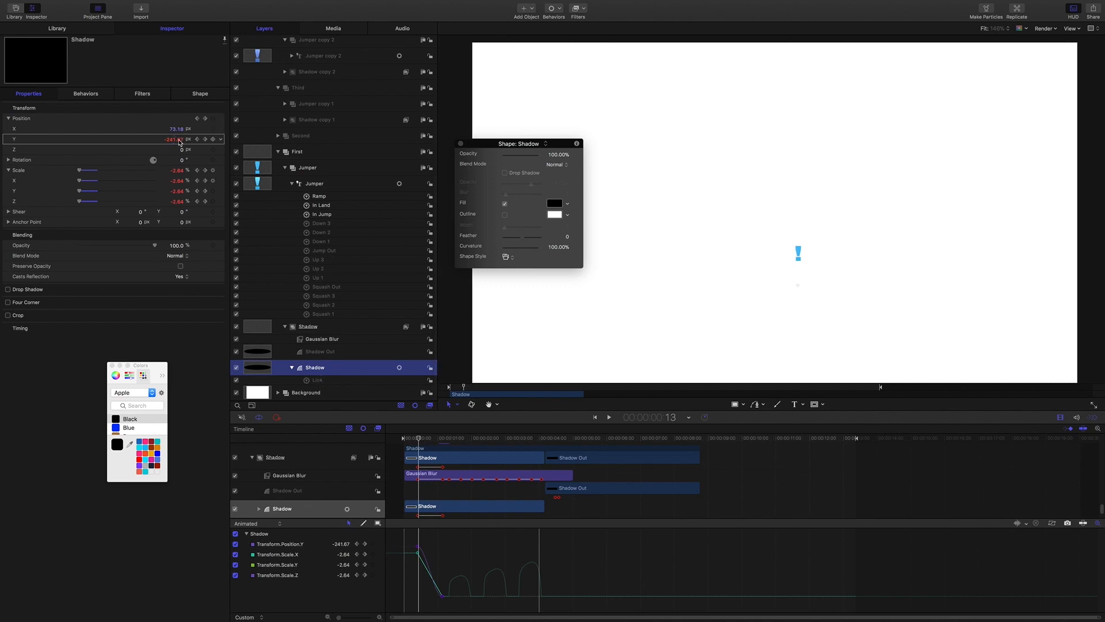
left_click(419, 440)
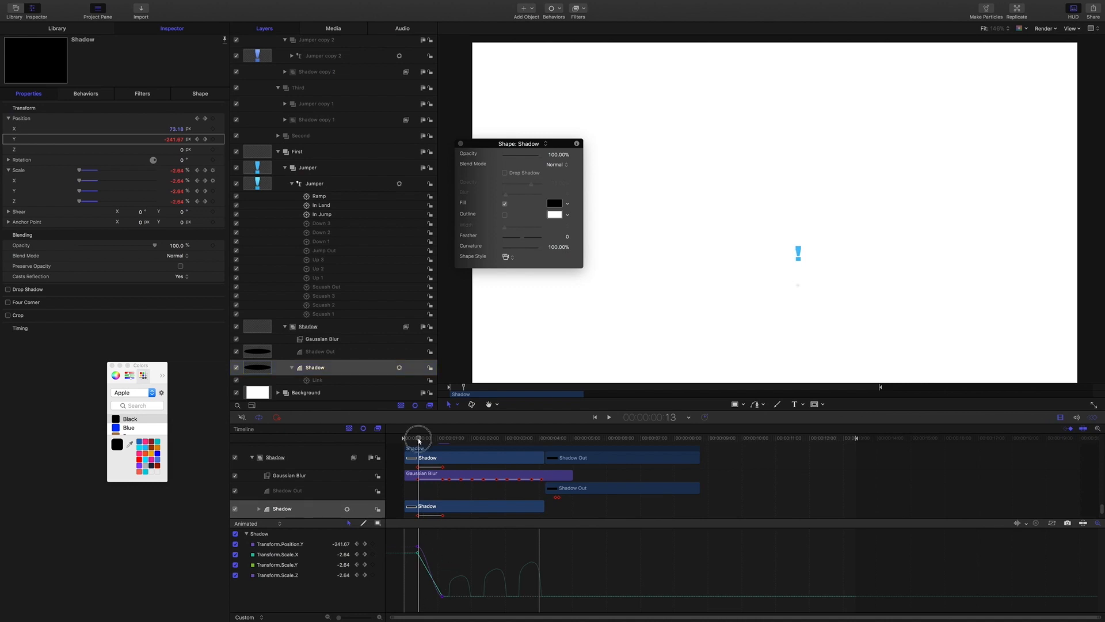
left_click_drag(419, 441, 427, 441)
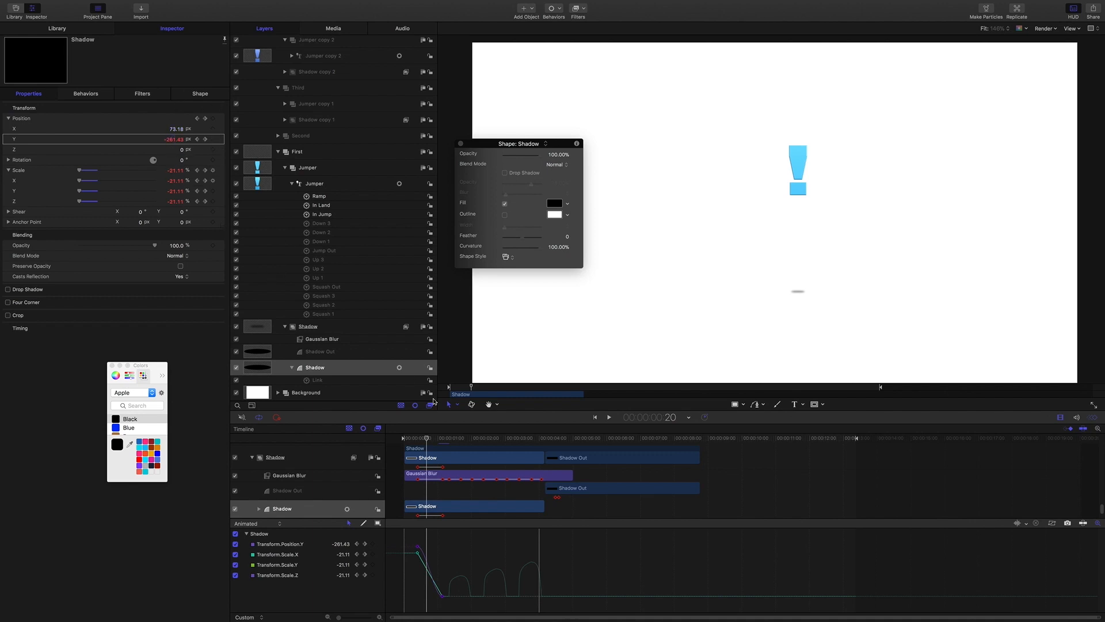
left_click_drag(426, 441, 431, 439)
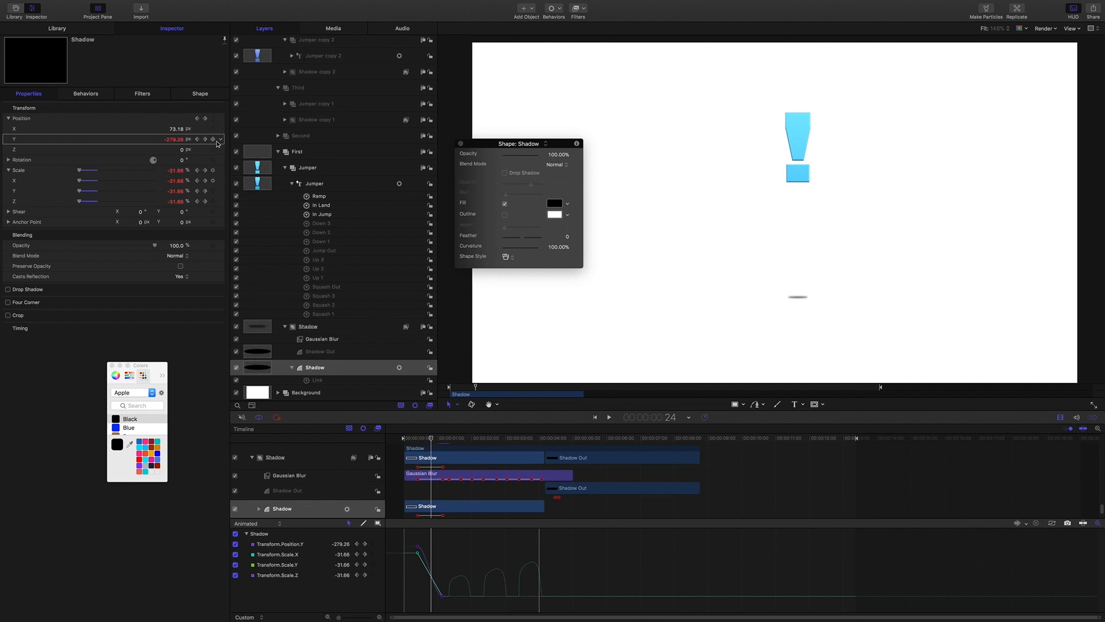
Try resetting the Shadow shape's Scale to preview the entrance without scale animation, and undo the reset.
left_click(222, 172)
left_click(301, 243)
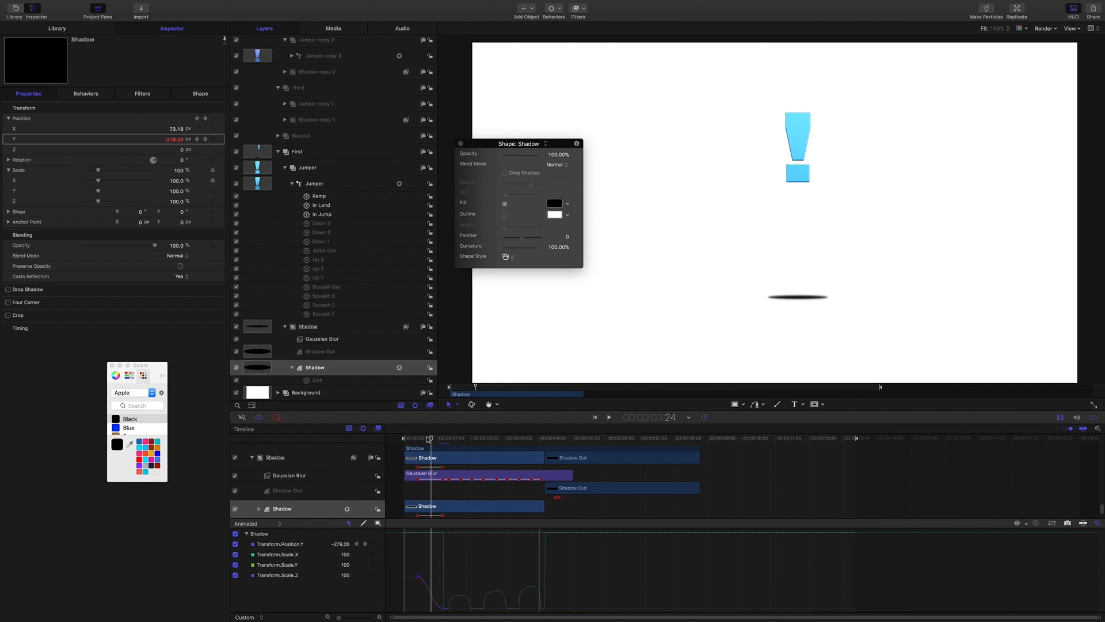
mouse_move(430, 439)
left_mouse_down()
mouse_move(414, 439)
mouse_move(433, 439)
left_mouse_up()
key("super+z")
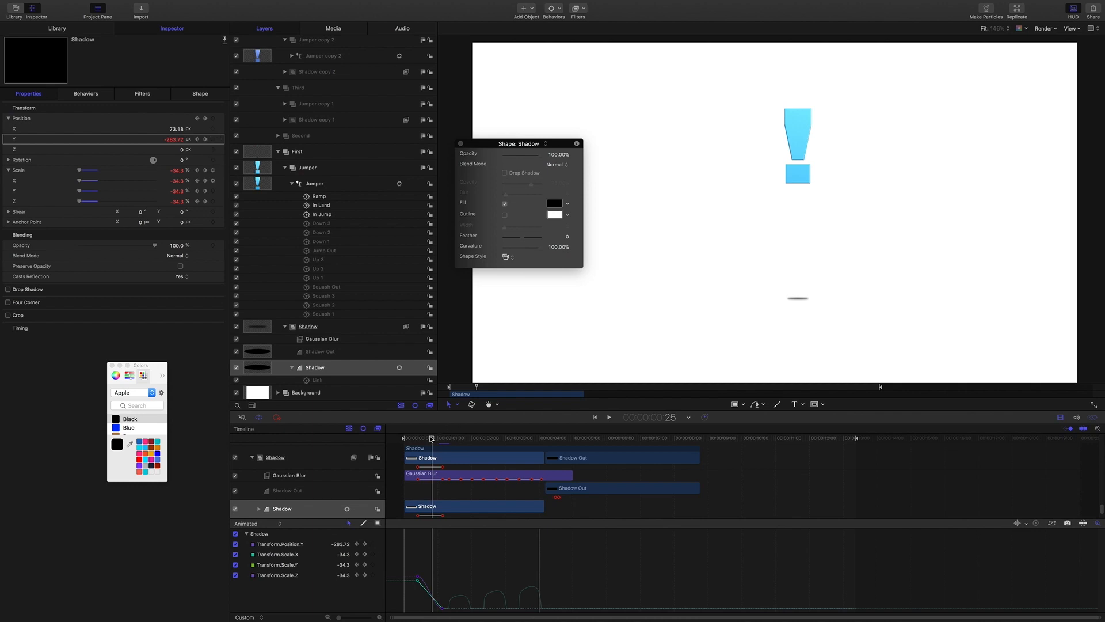
Scrub forward to 3:10 and back to 2:23 to examine how the Link behavior scales the shadow during the jumps.
left_click_drag(432, 438, 466, 445)
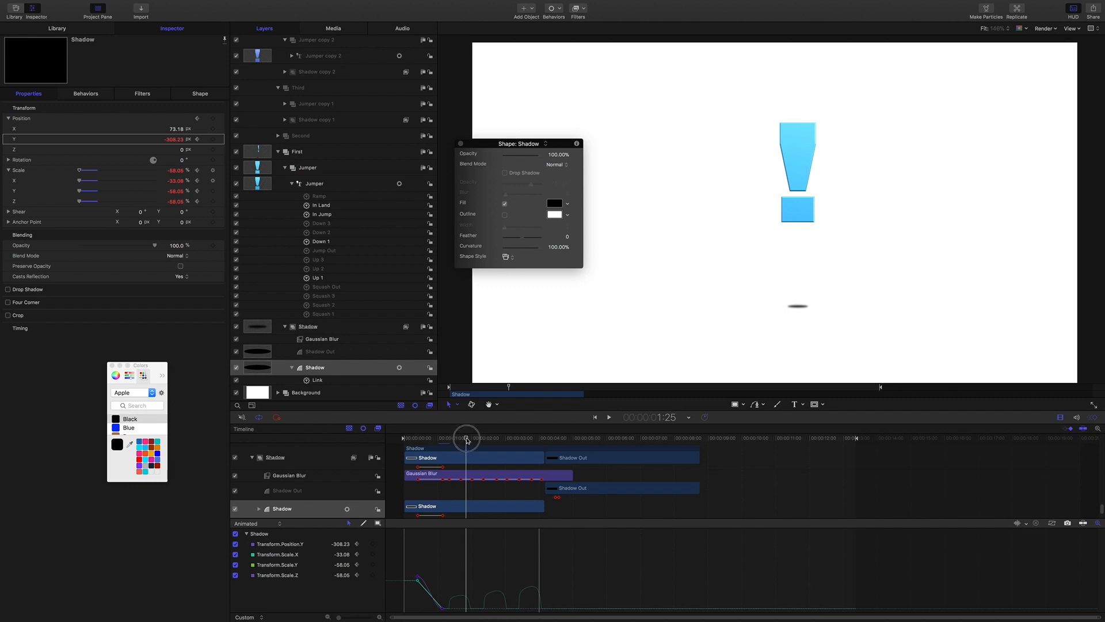
left_click_drag(468, 441, 517, 443)
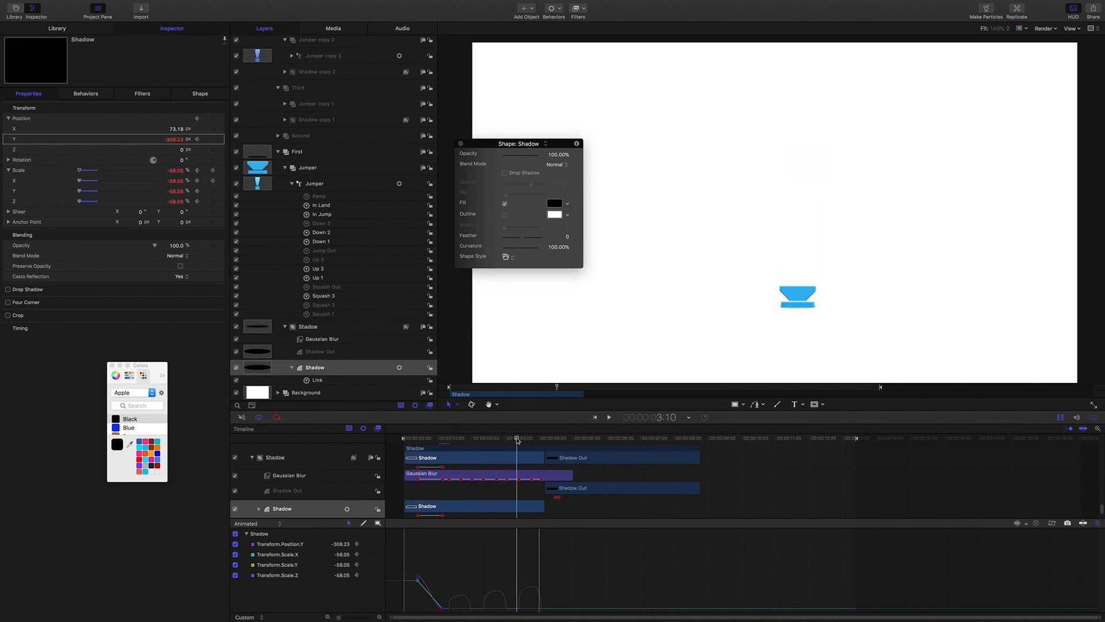
mouse_move(516, 440)
left_mouse_down()
mouse_move(572, 441)
mouse_move(498, 441)
left_mouse_up()
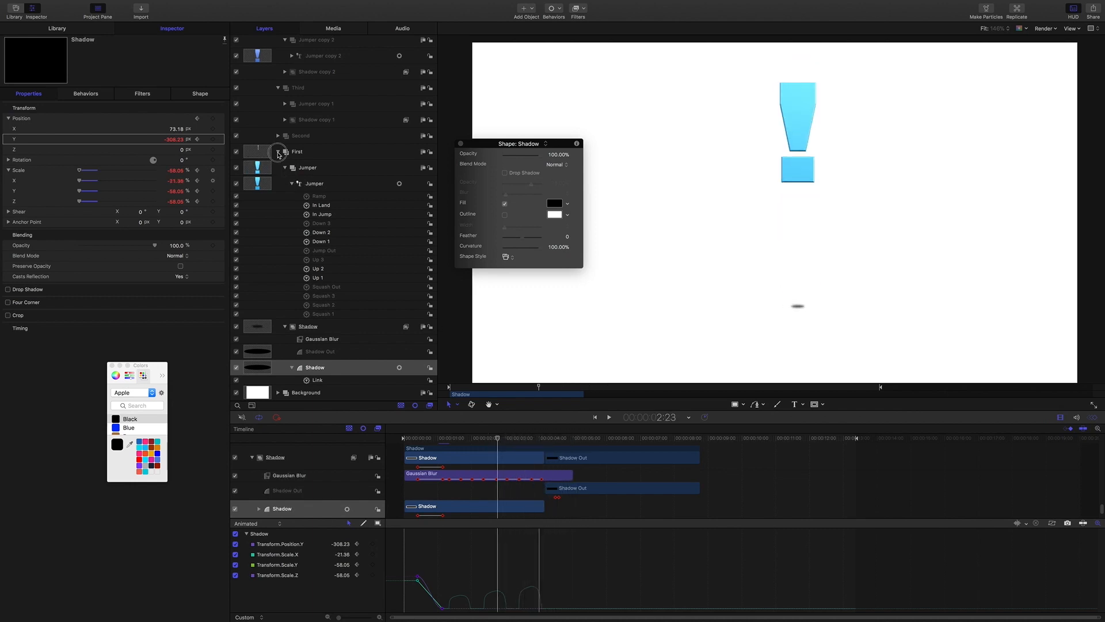
Collapse and hide the First group, hide the Second group, and enable Jumping Square at the project start.
left_click(278, 153)
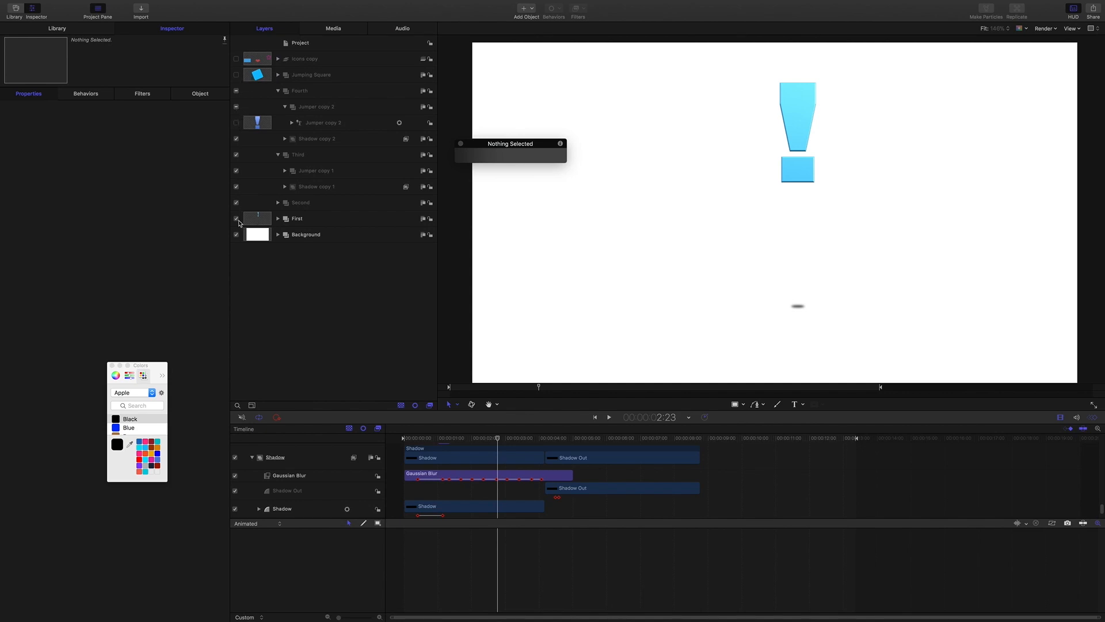
left_click(236, 220)
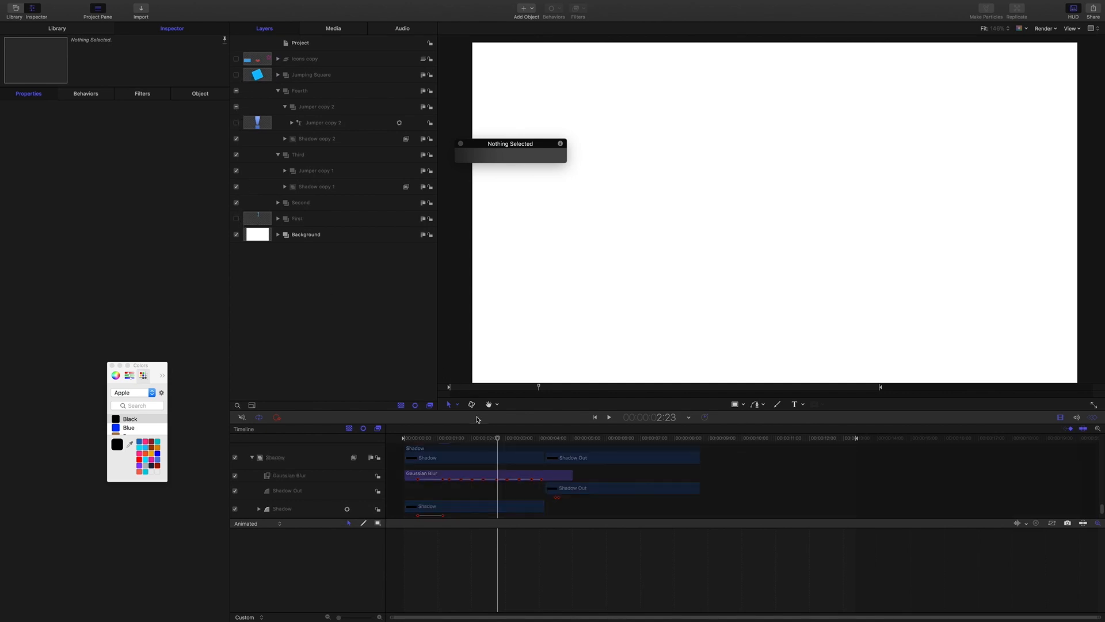
left_click_drag(499, 442, 365, 437)
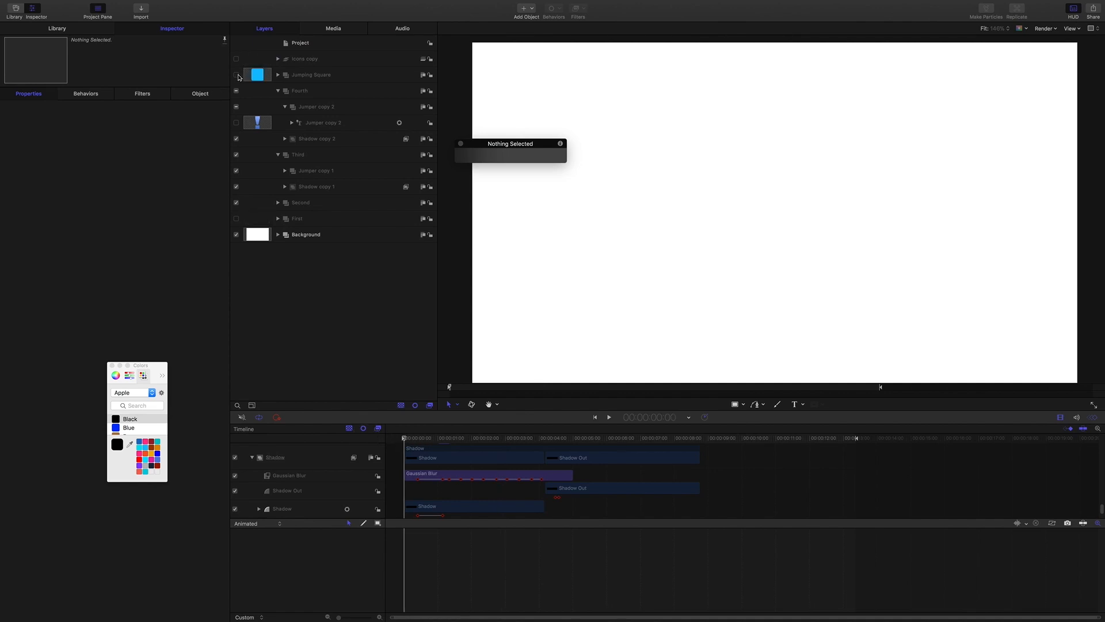
left_click(236, 74)
key("space")
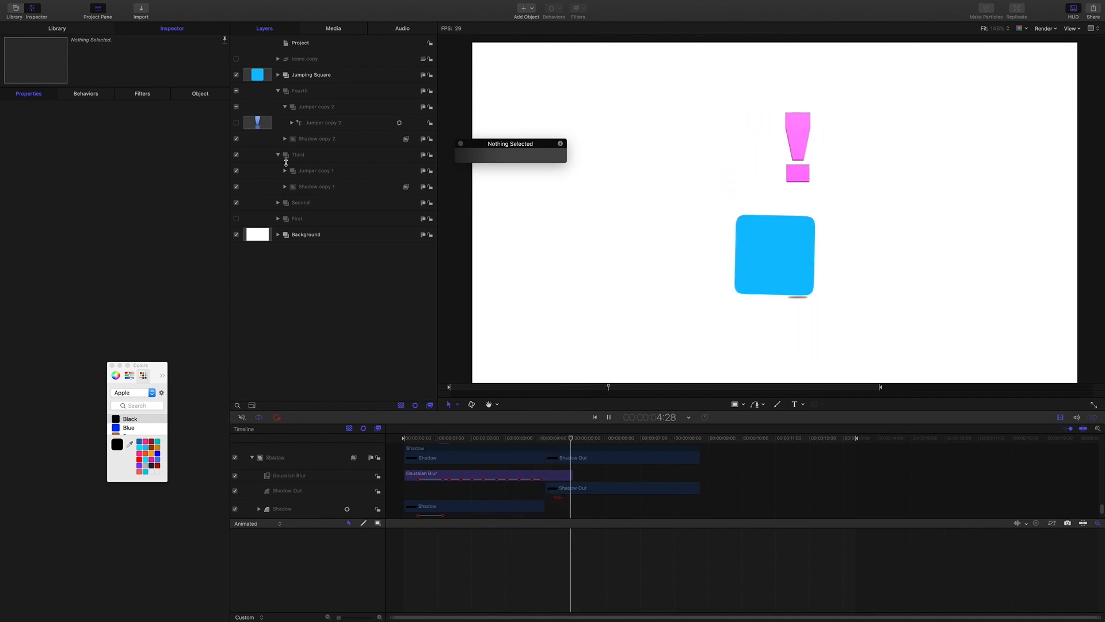
key("space")
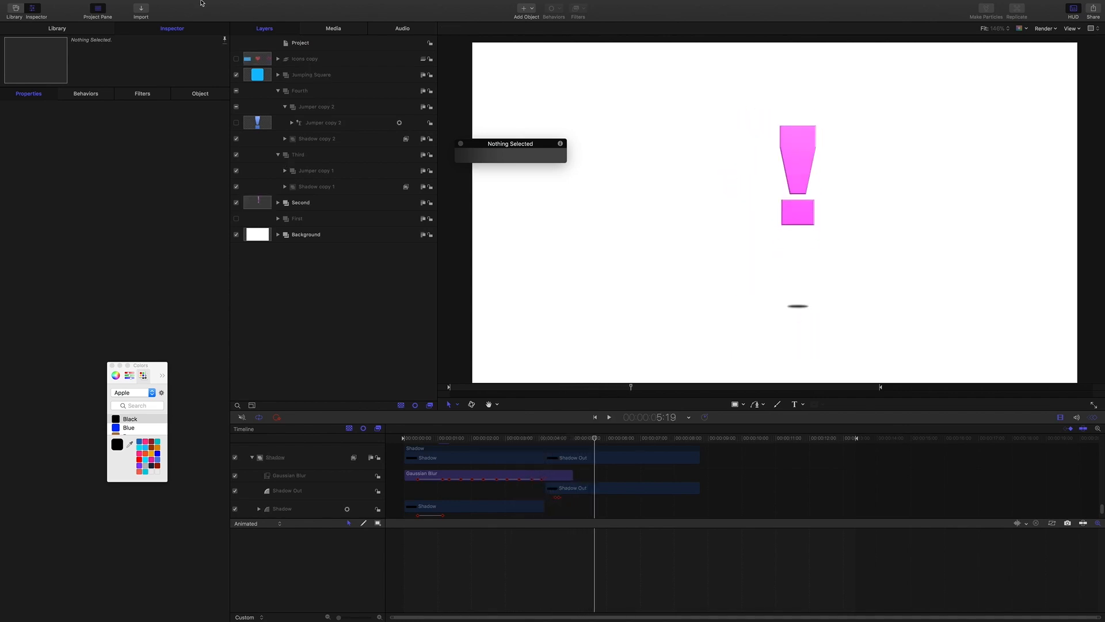
left_click(235, 203)
left_click_drag(594, 439, 353, 417)
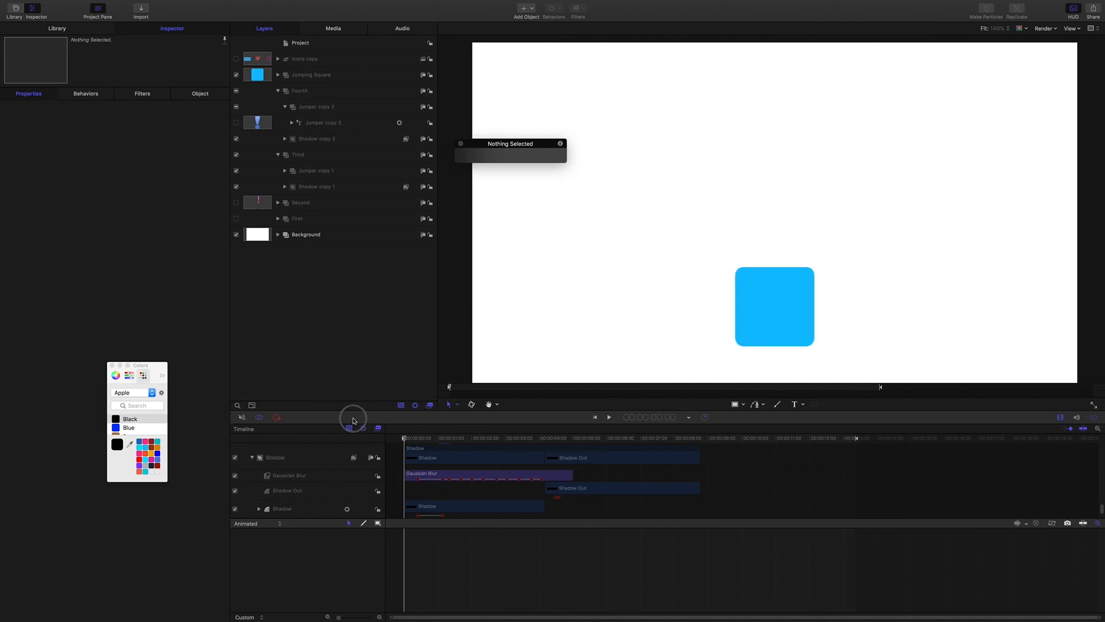
Play the Jumping Square animation twice from the beginning to examine its jumps and rotation.
key("space")
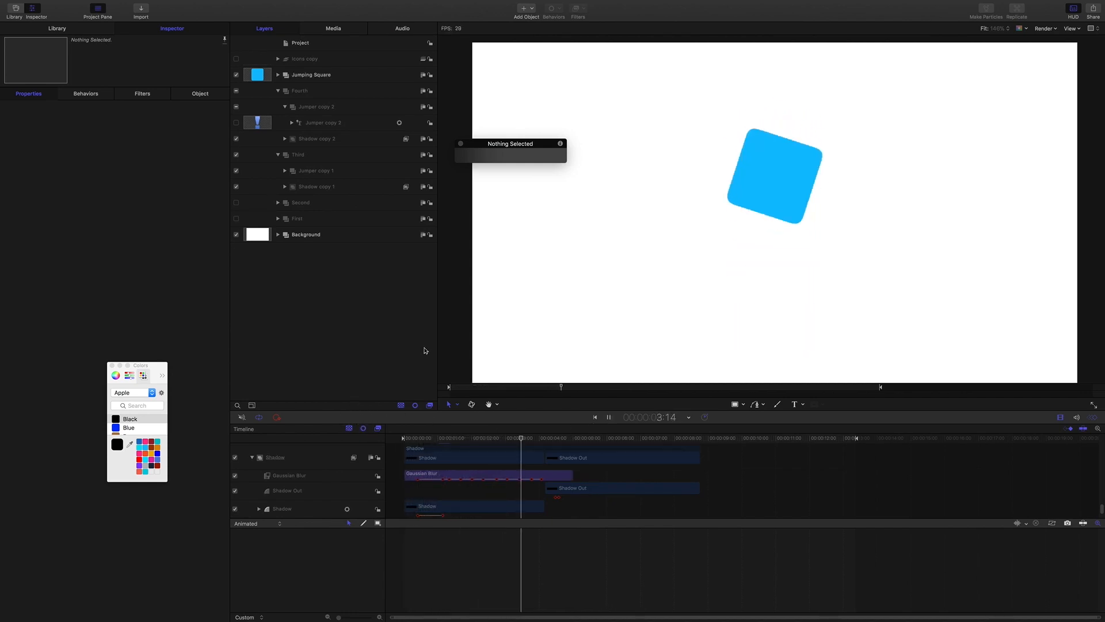
key("space")
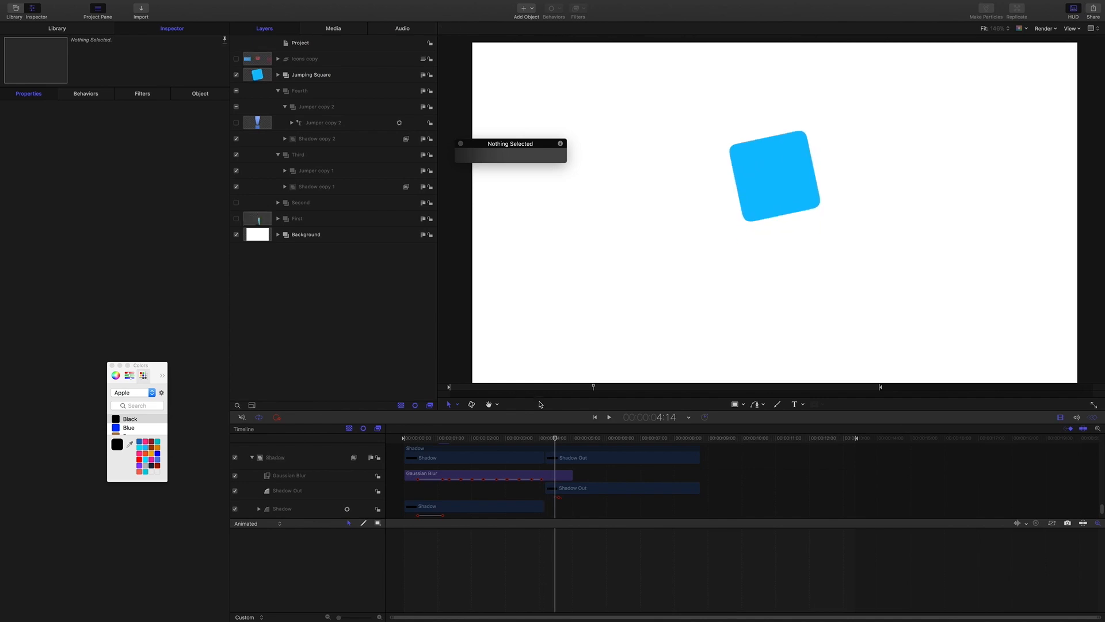
left_click_drag(545, 440, 403, 438)
key("space")
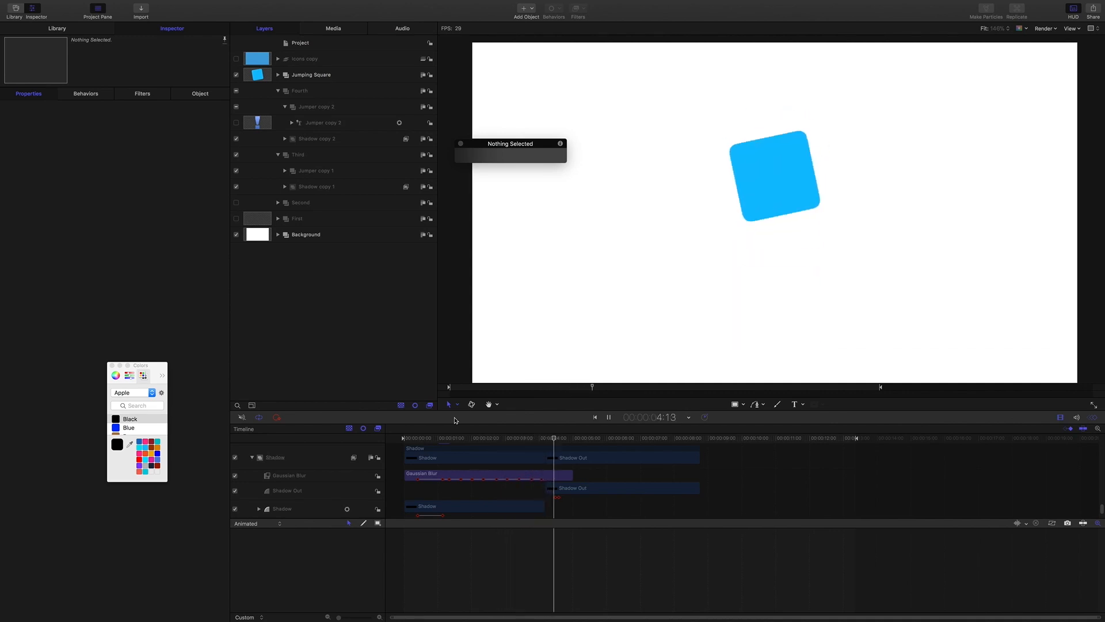
key("space")
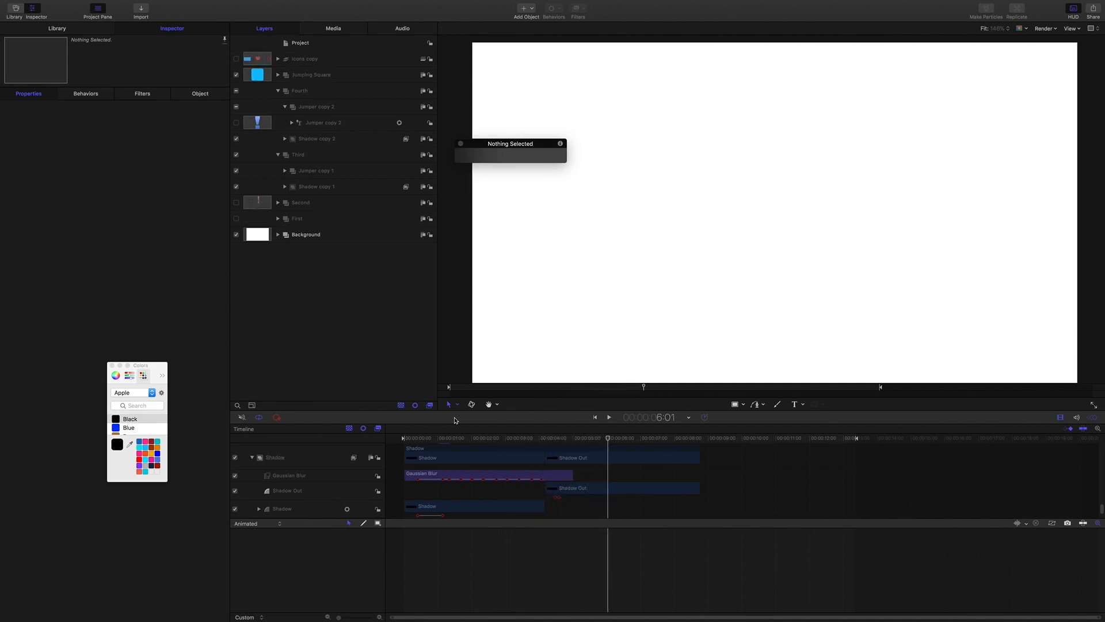
Hide Jumping Square, enable the Icons copy group, and play the rectangle, heart and star animation.
left_click(236, 58)
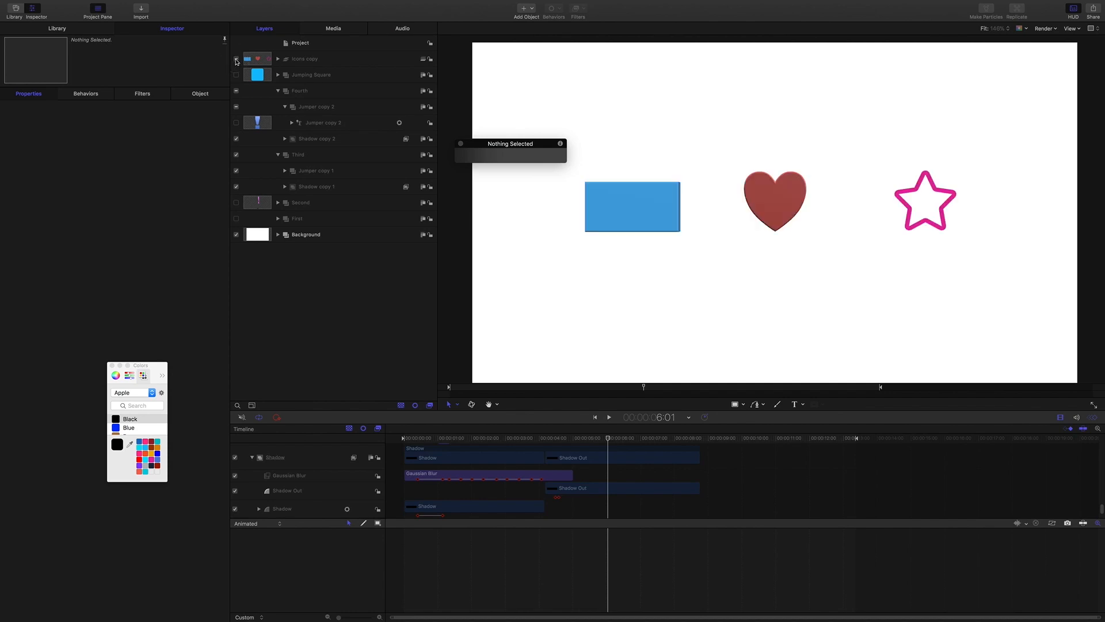
left_click_drag(609, 440, 380, 435)
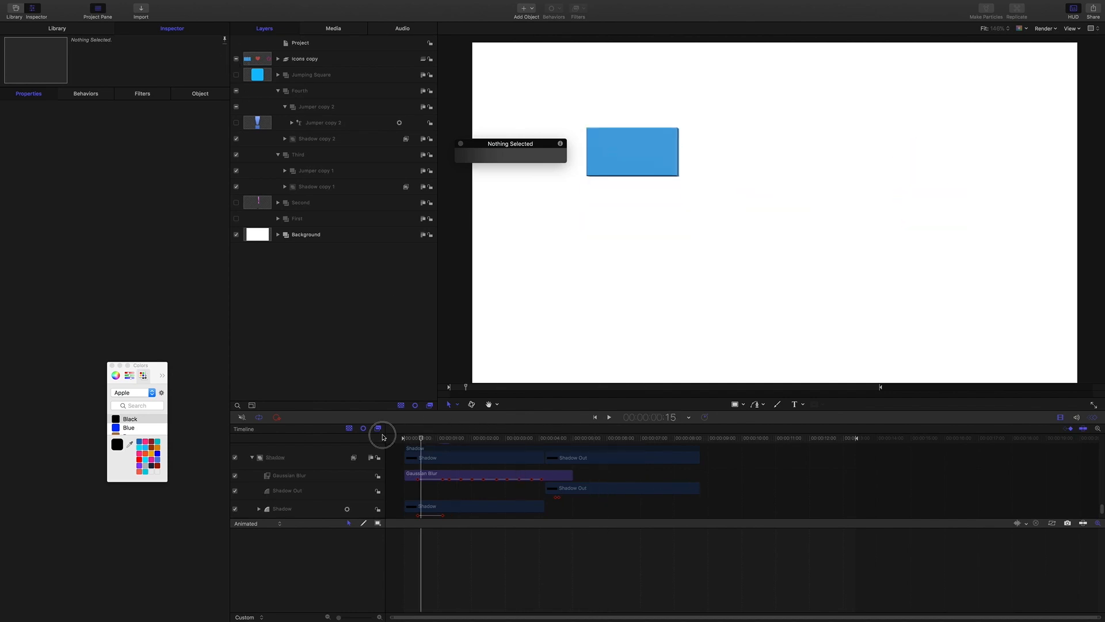
key("space")
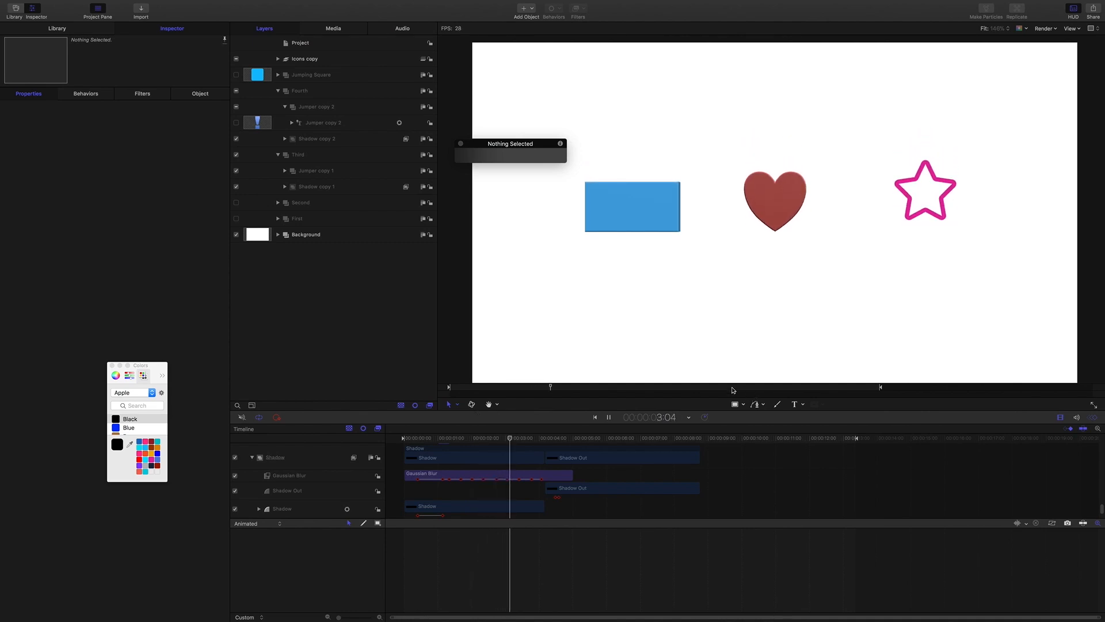
key("space")
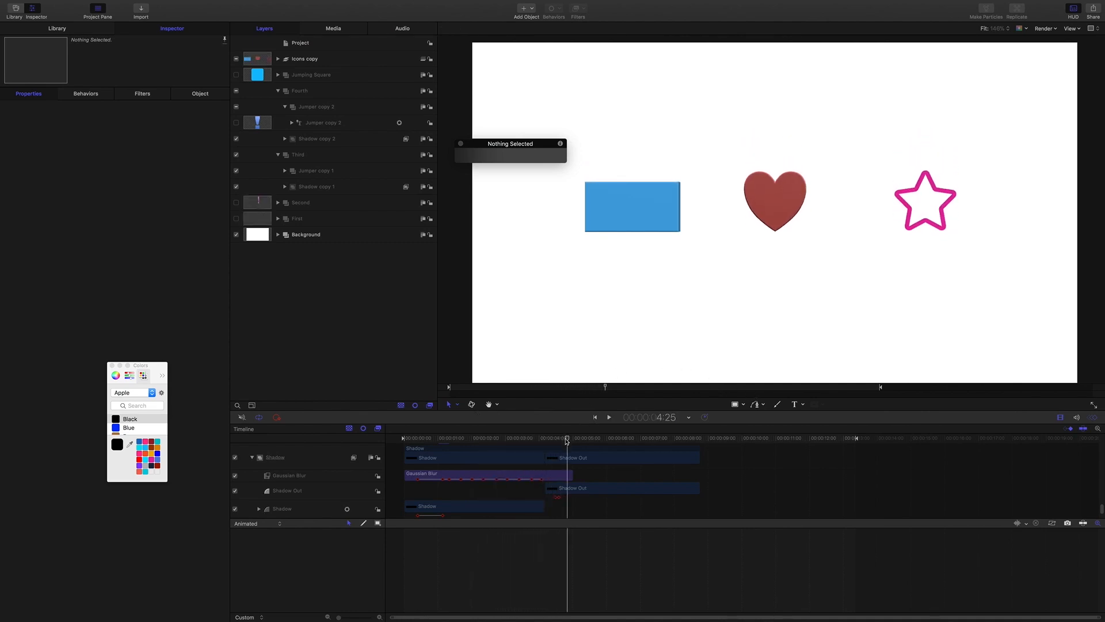
Replay the Icons copy animation from the start to examine how each icon enters and settles.
left_click_drag(567, 439, 395, 435)
key("space")
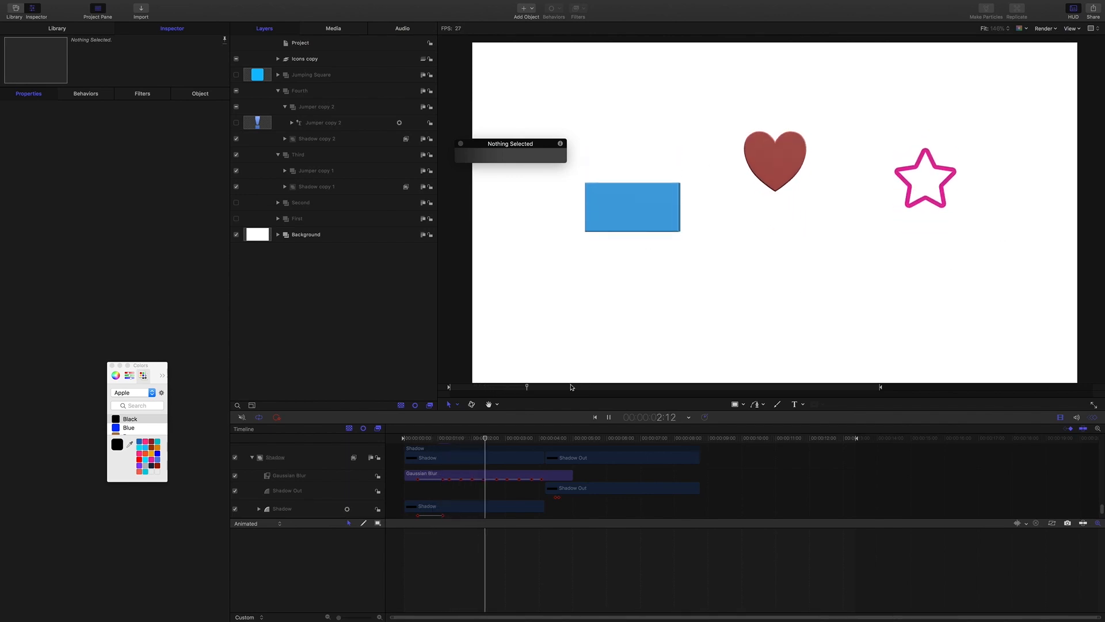
key("space")
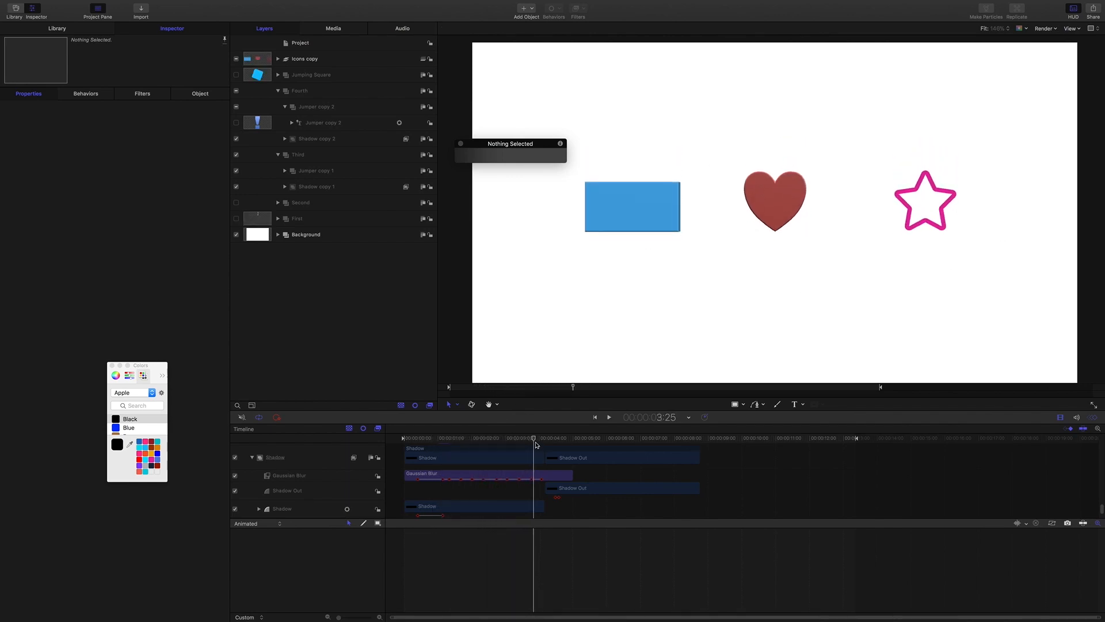
left_click_drag(535, 439, 512, 437)
left_click_drag(445, 433, 363, 431)
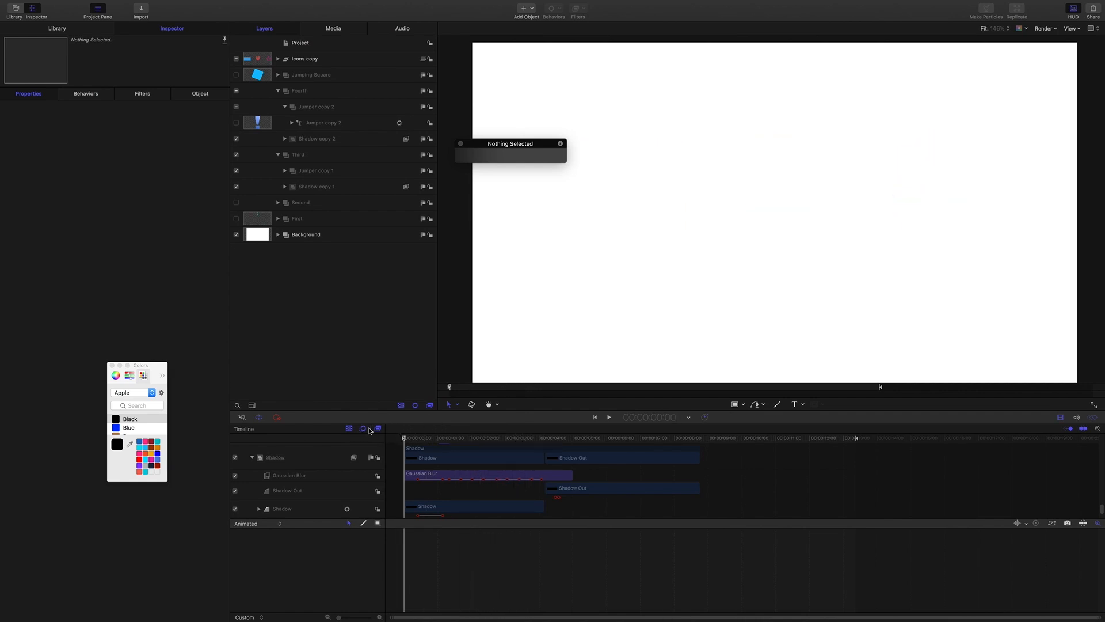
key("space")
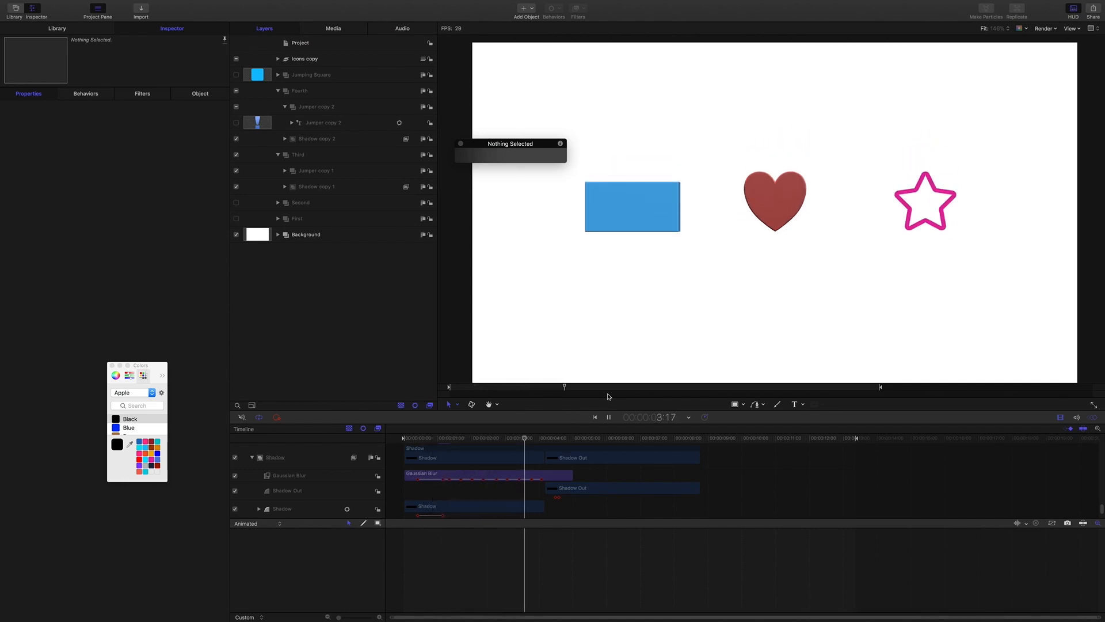
key("space")
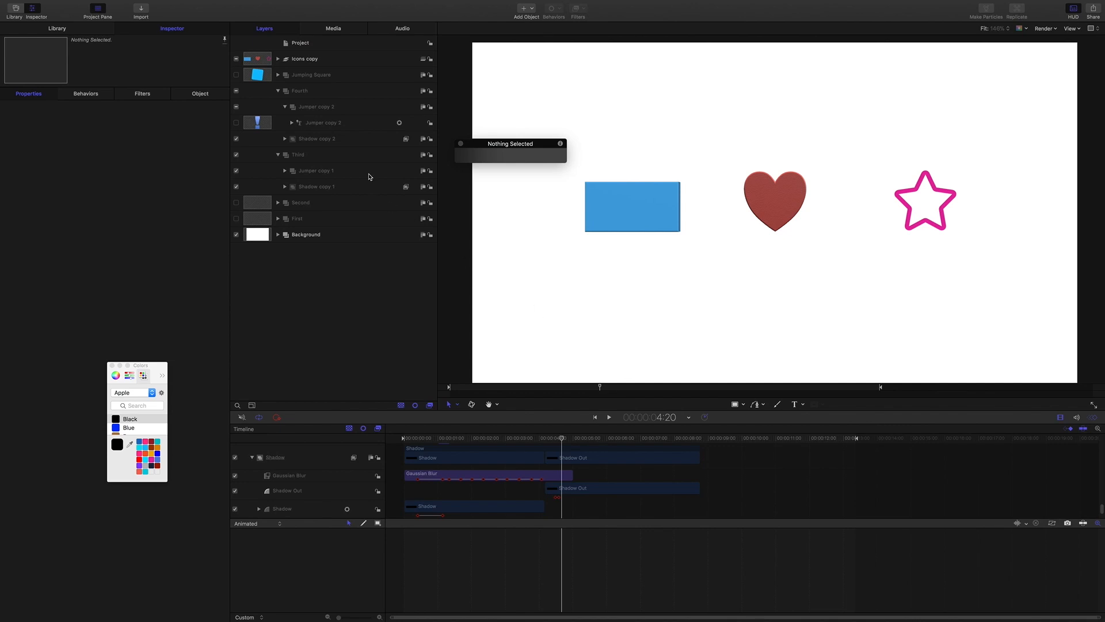
Expand the First group, select its Jumper text layer, hide the Icons copy group, and enable the First group.
left_click(278, 220)
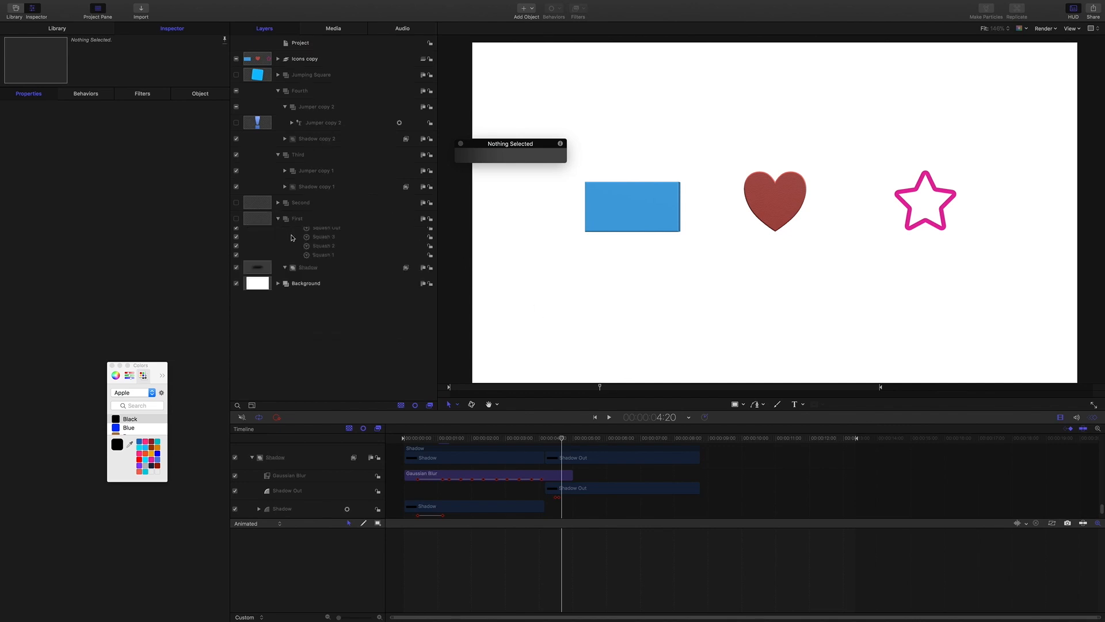
left_click(314, 252)
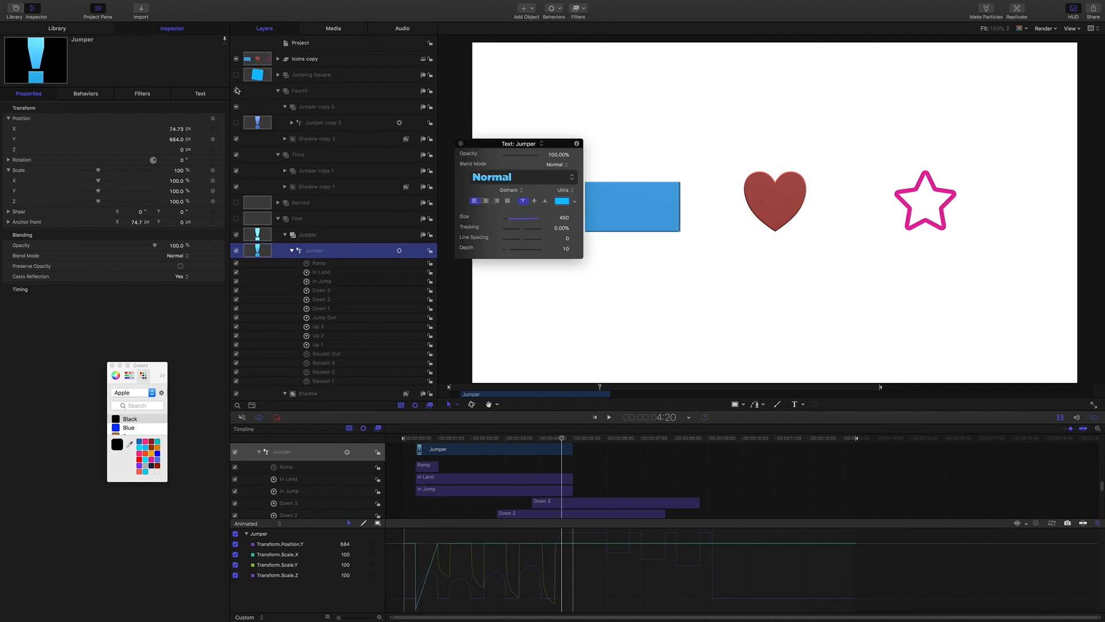
left_click(236, 59)
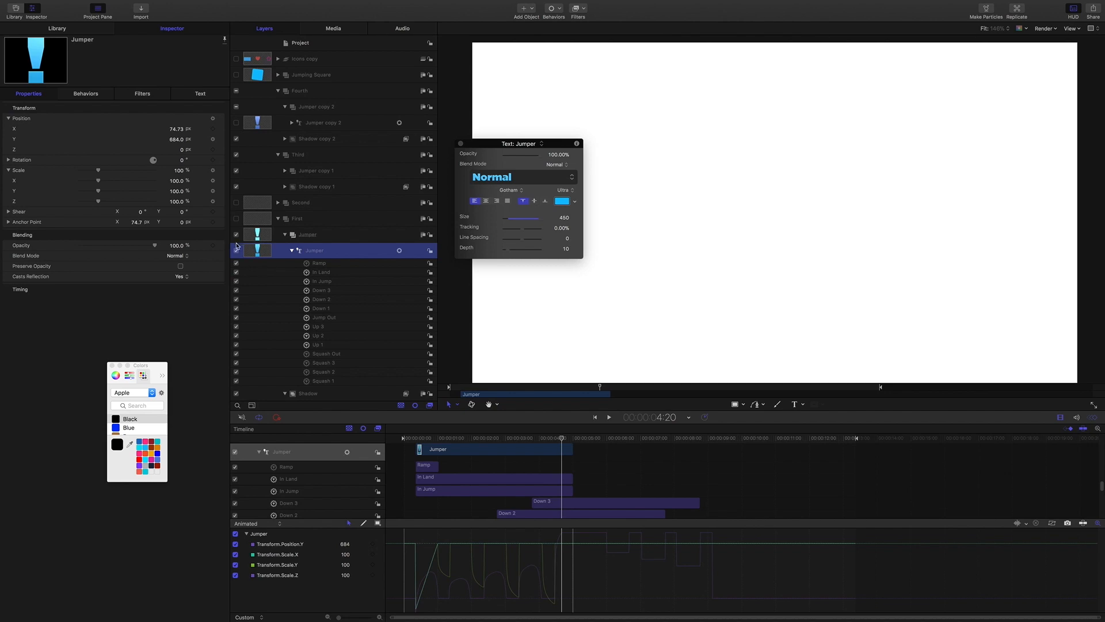
left_click_drag(557, 444, 475, 438)
scroll(311, 174, "down", 2)
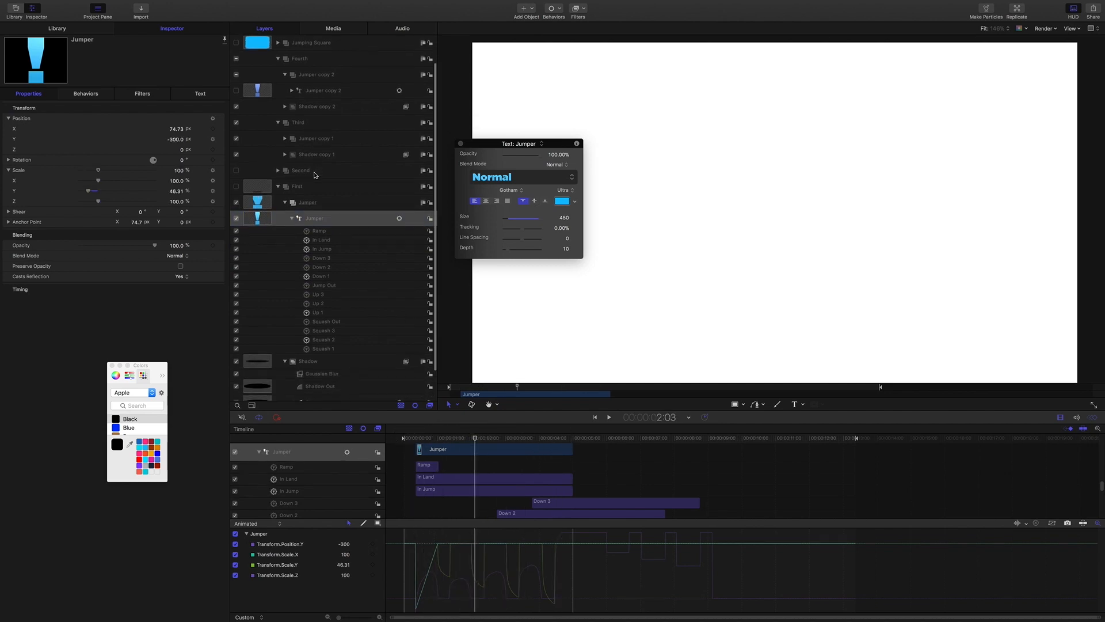
scroll(299, 185, "down", 1)
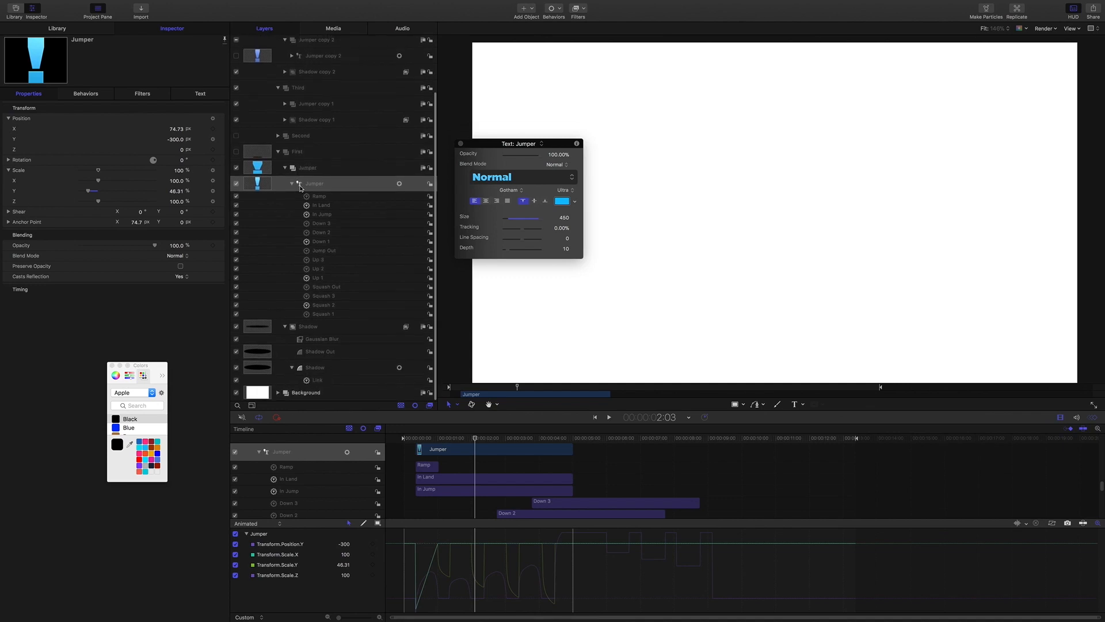
left_click(239, 174)
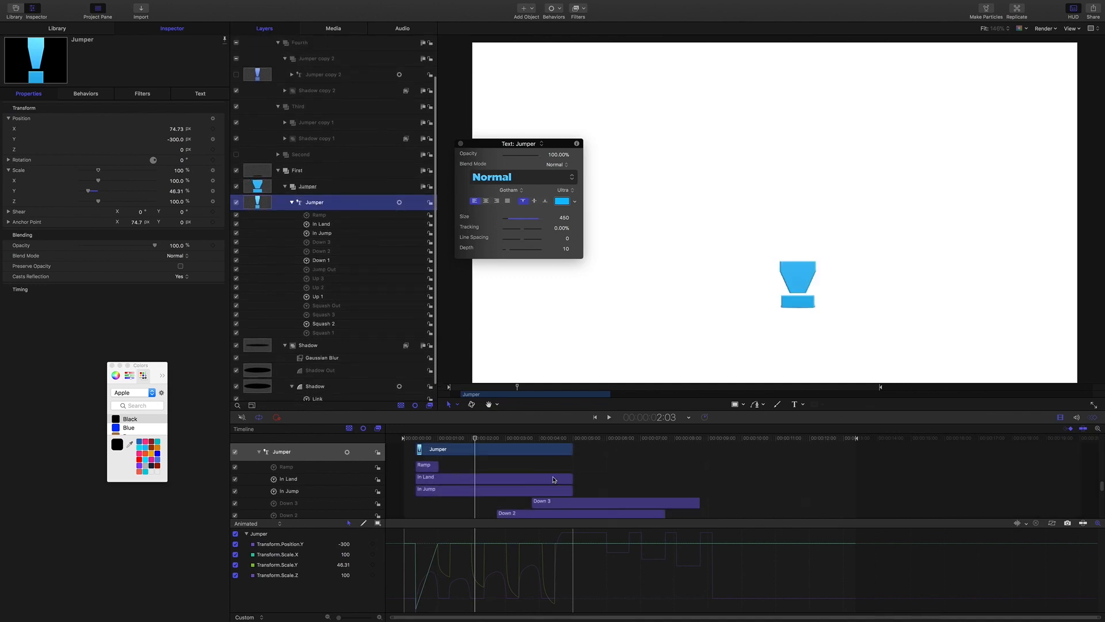
Scrub the Jumper animation between 1:28 and 2:21, and play it from 2:17 to examine how the jump rises and lands.
mouse_move(480, 442)
left_mouse_down()
mouse_move(500, 442)
mouse_move(458, 444)
mouse_move(469, 443)
left_mouse_up()
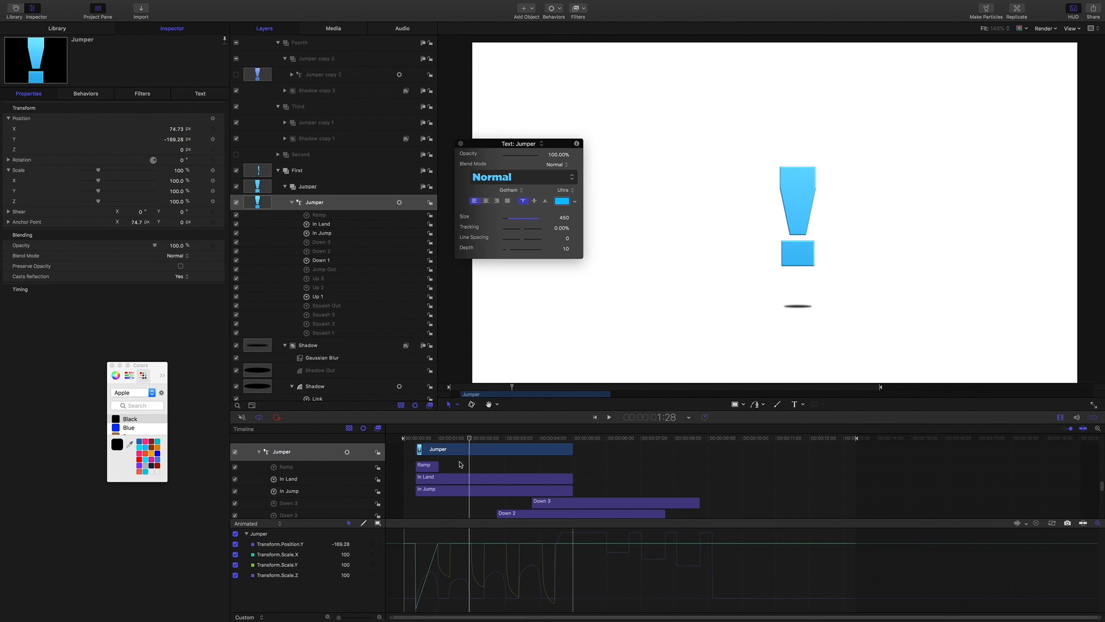
left_click_drag(469, 438, 495, 442)
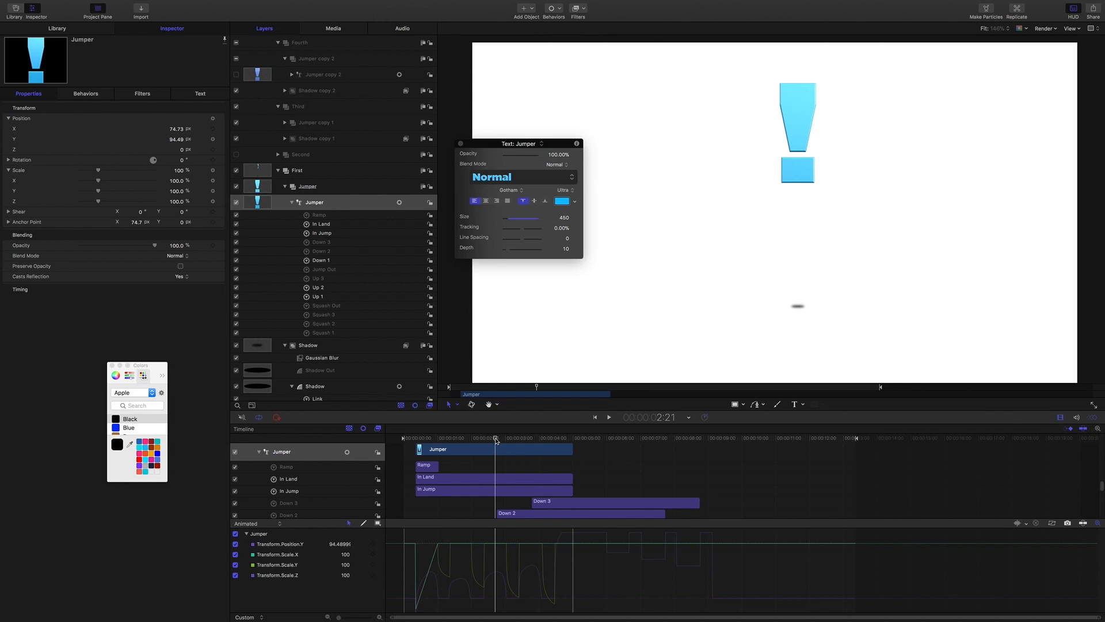
mouse_move(495, 440)
left_mouse_down()
mouse_move(513, 439)
mouse_move(491, 439)
left_mouse_up()
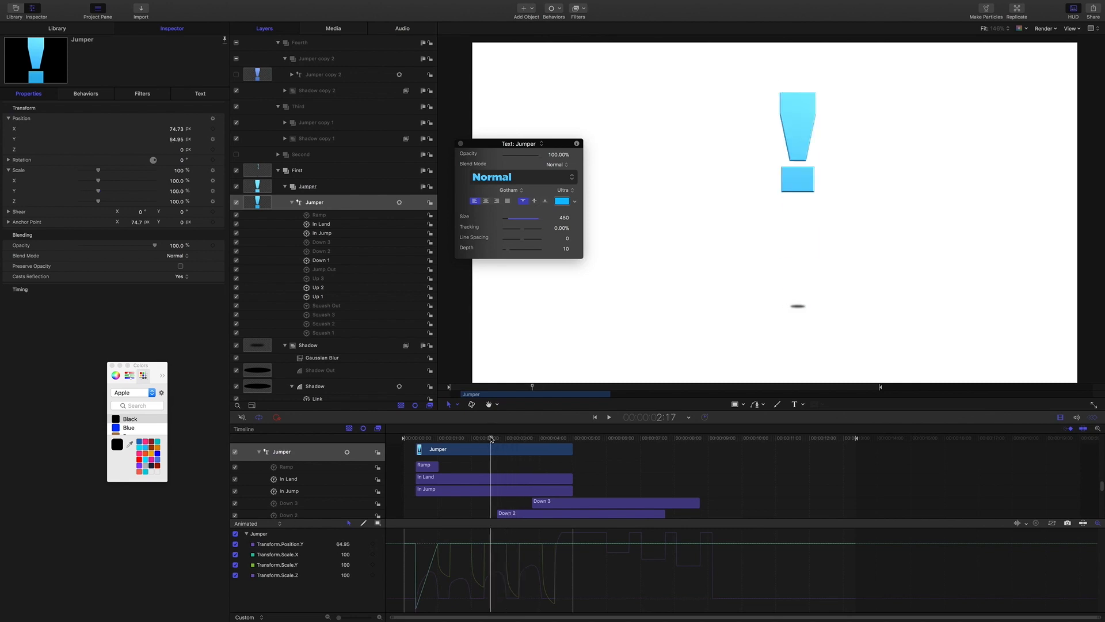
key("space")
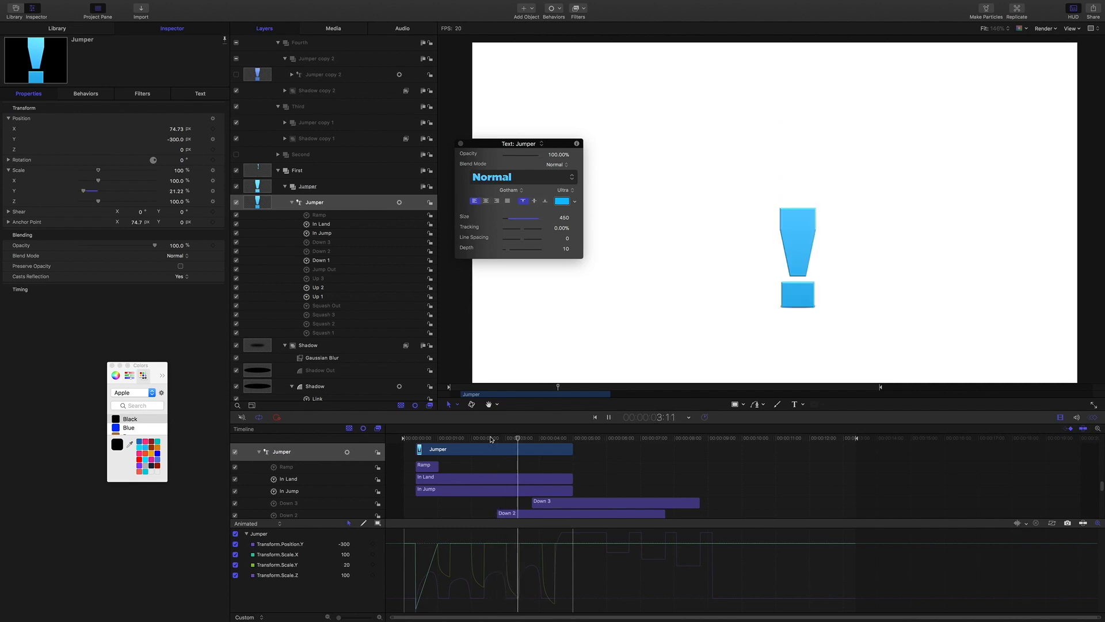